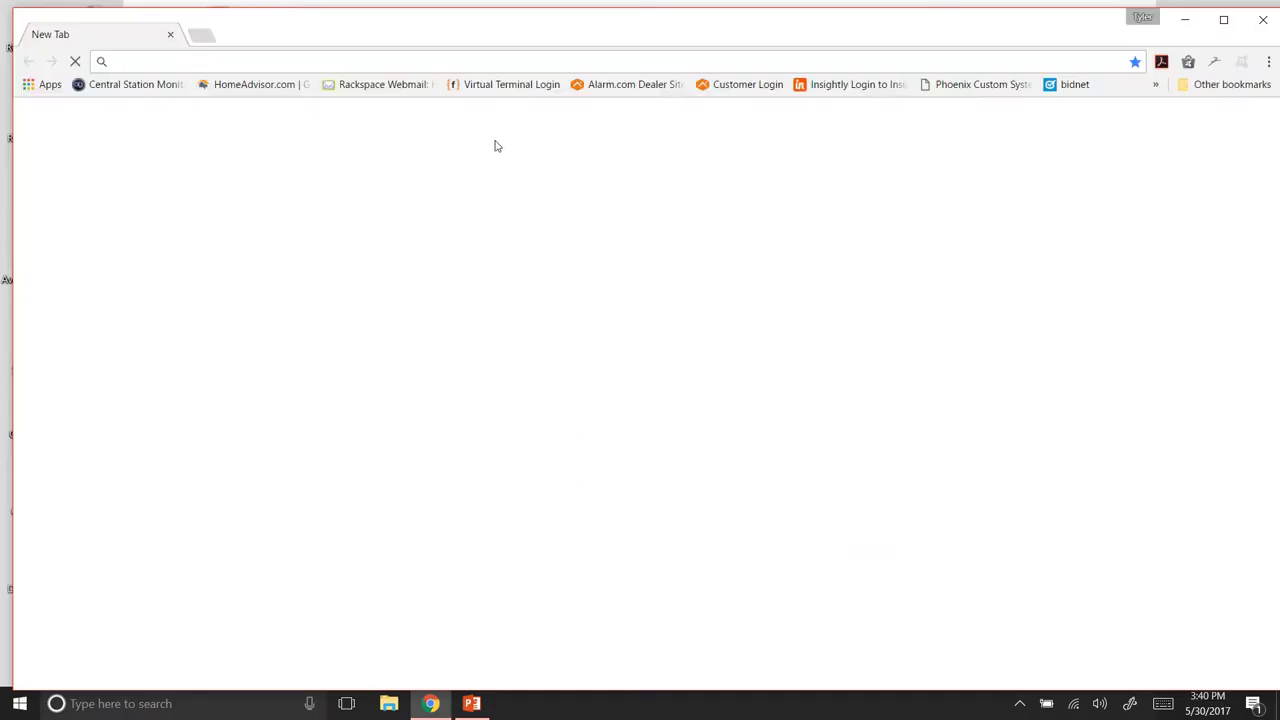
Google 'nvms7000' and open the LTS Downloads page from the results.
type("n")
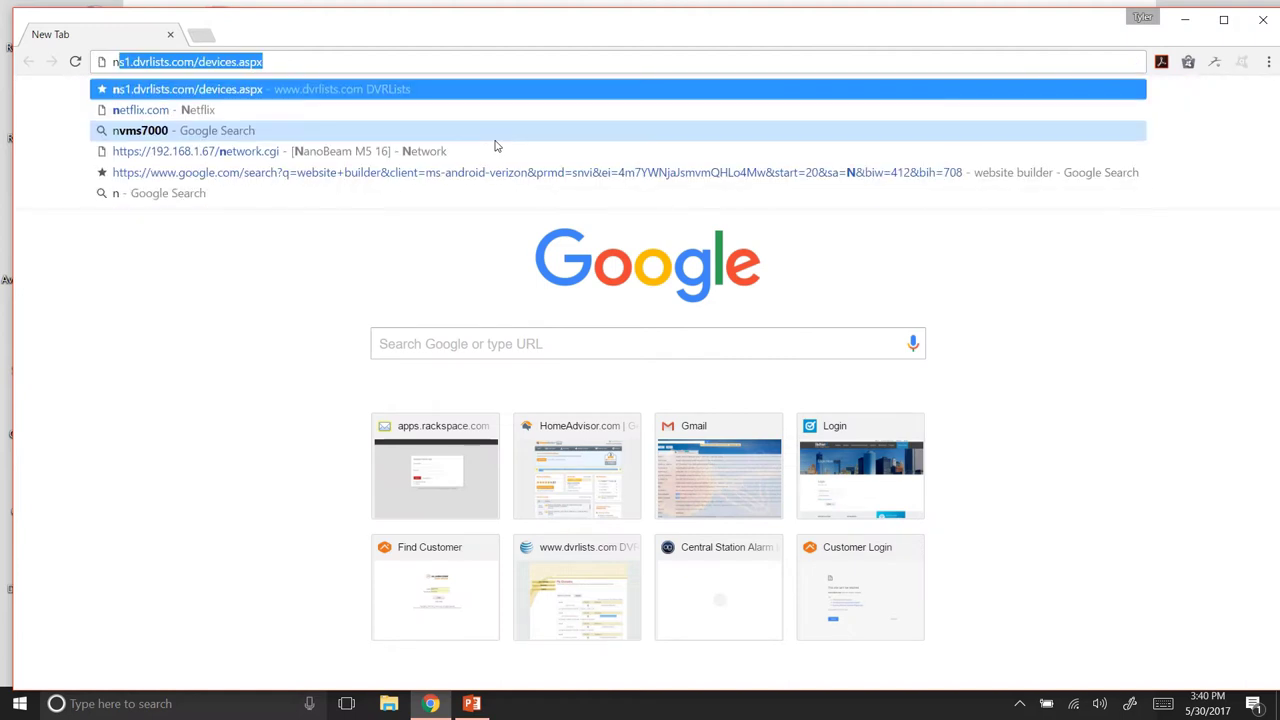
type("vms7000")
key("Return")
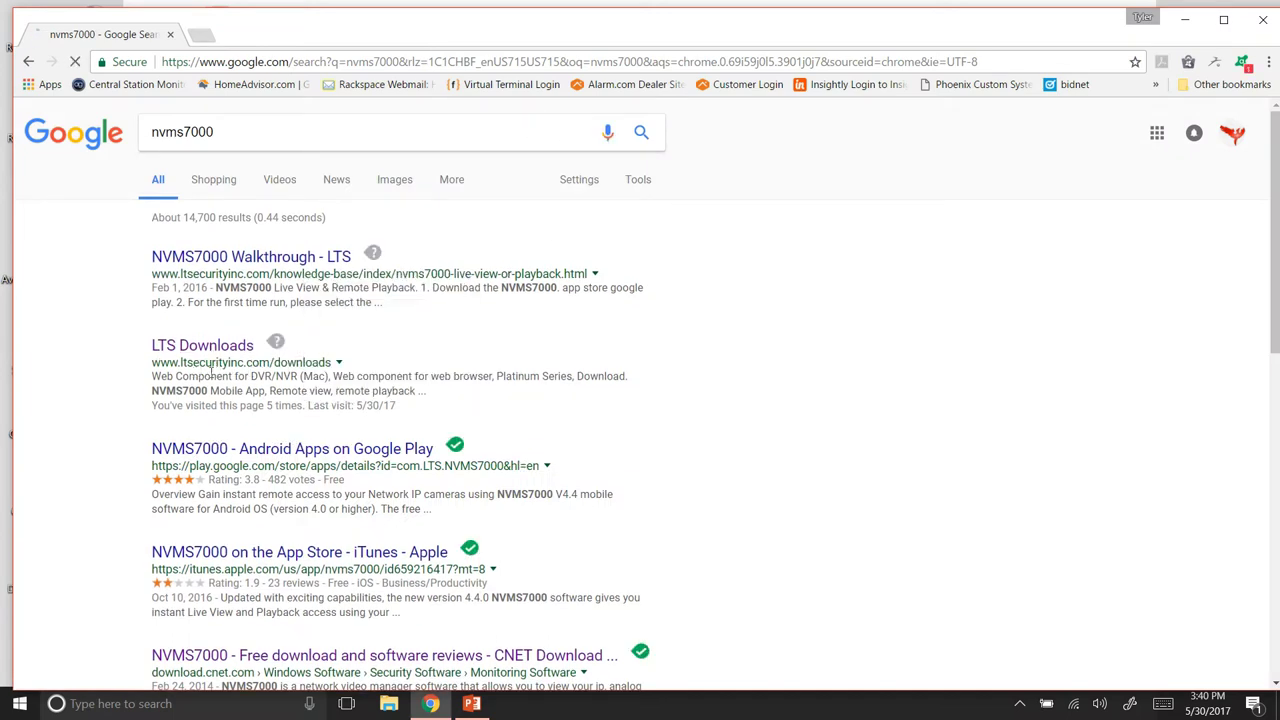
left_click(212, 347)
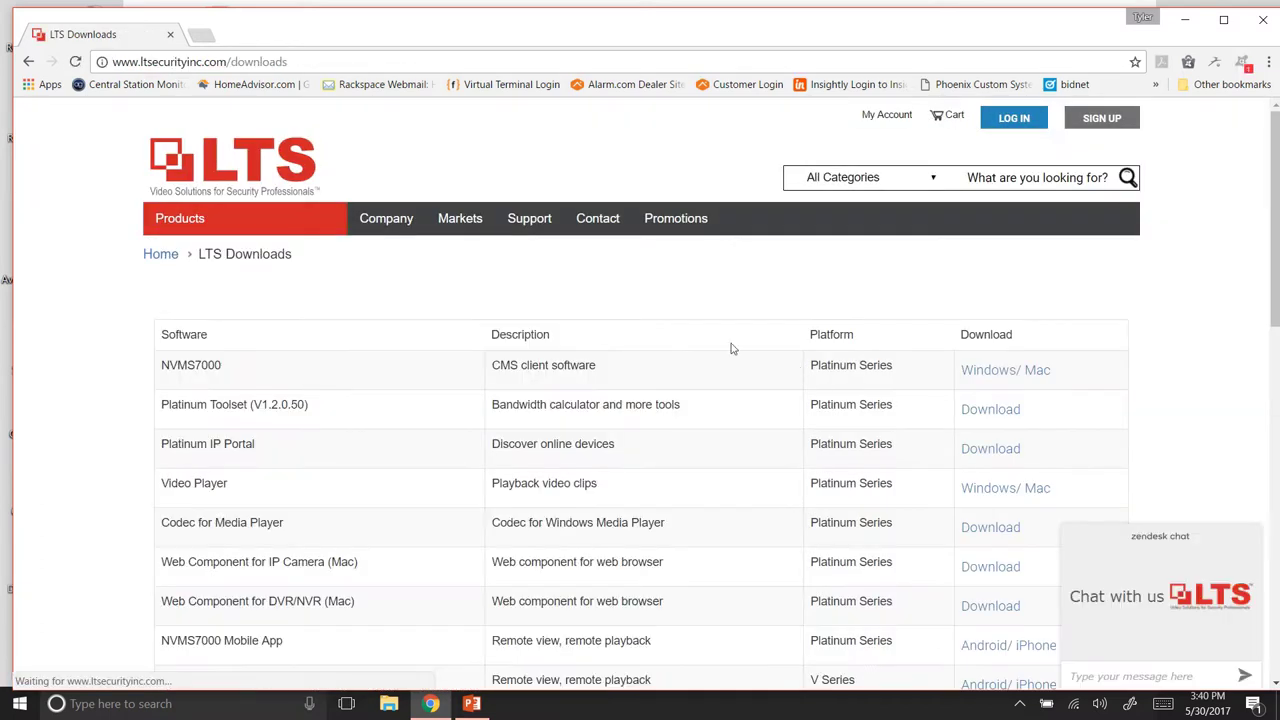
Download the Windows NVMS7000 client as NVMS7000 (5).zip and show it in its folder.
left_click(985, 372)
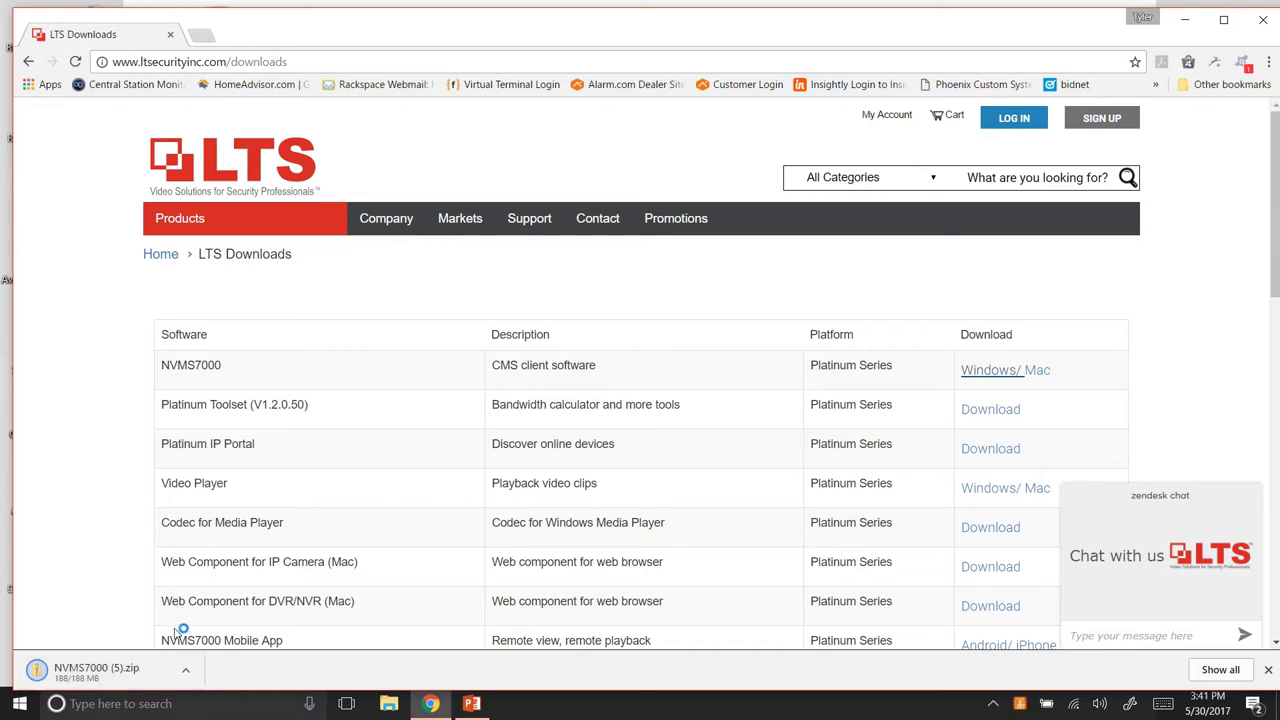
left_click(187, 675)
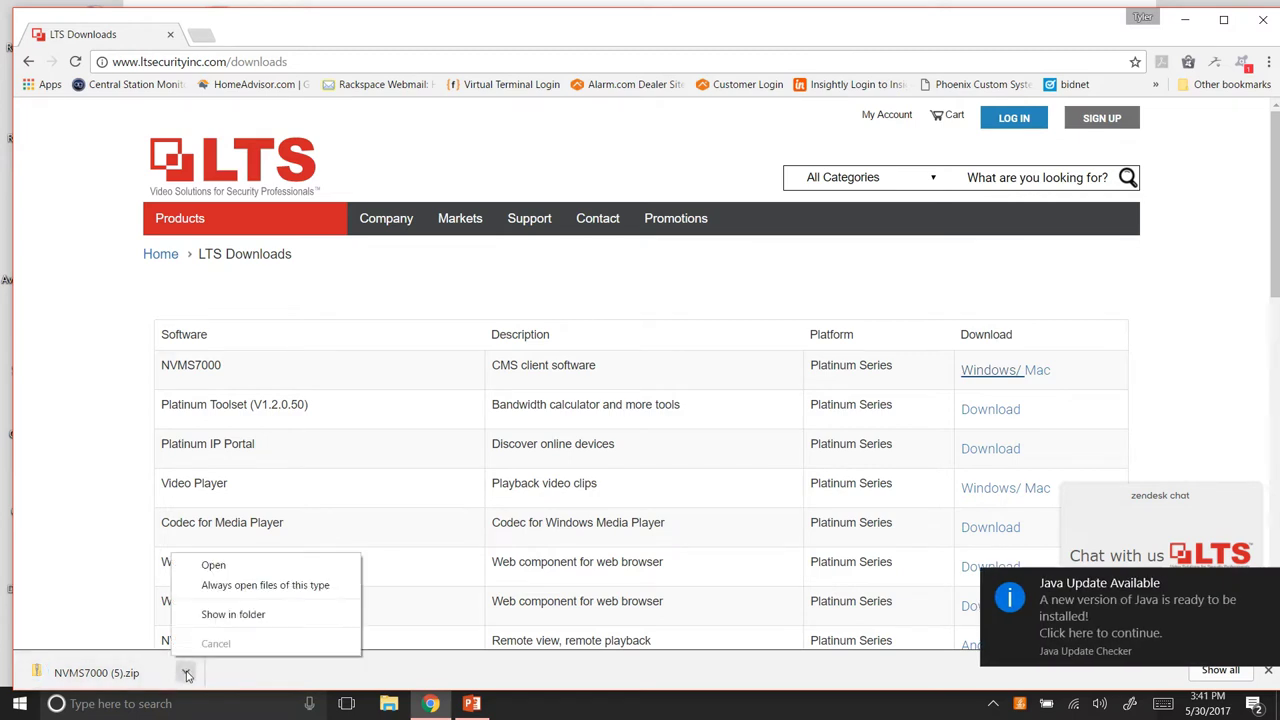
left_click(220, 622)
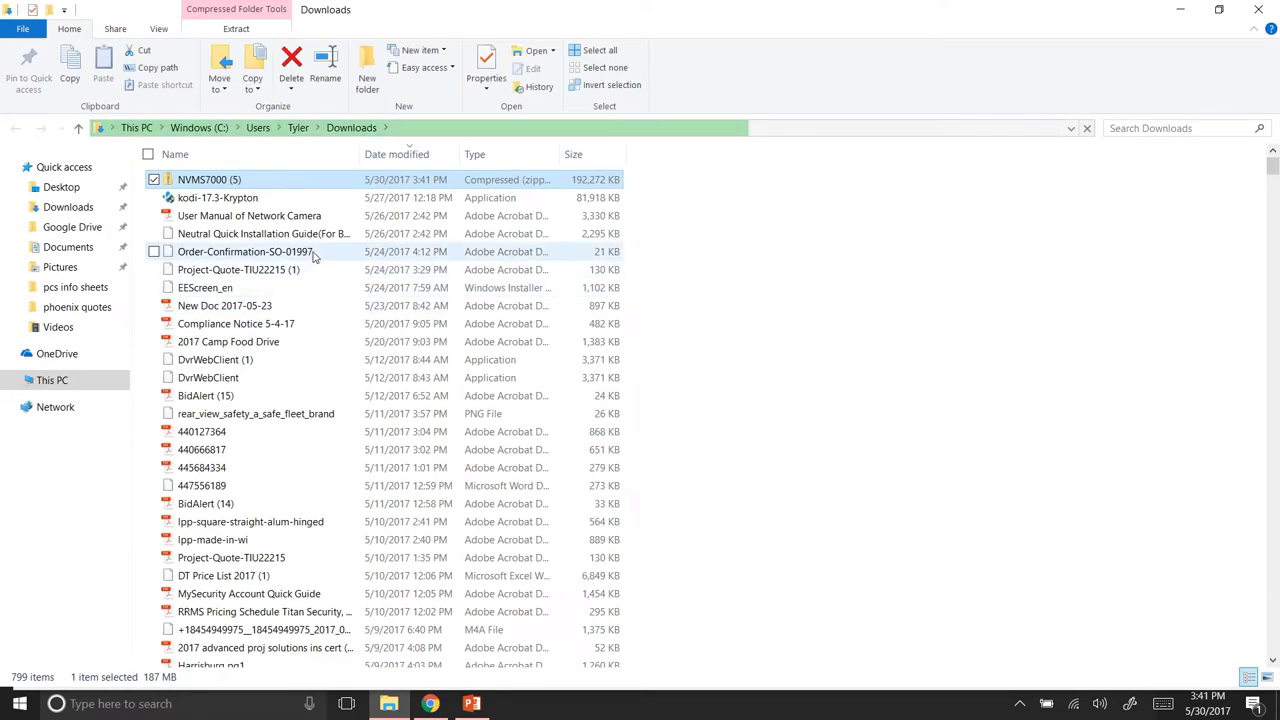
Open NVMS7000 (5).zip in Downloads and run the NVMS7000 installer inside it.
double_click(305, 184)
left_click(305, 188)
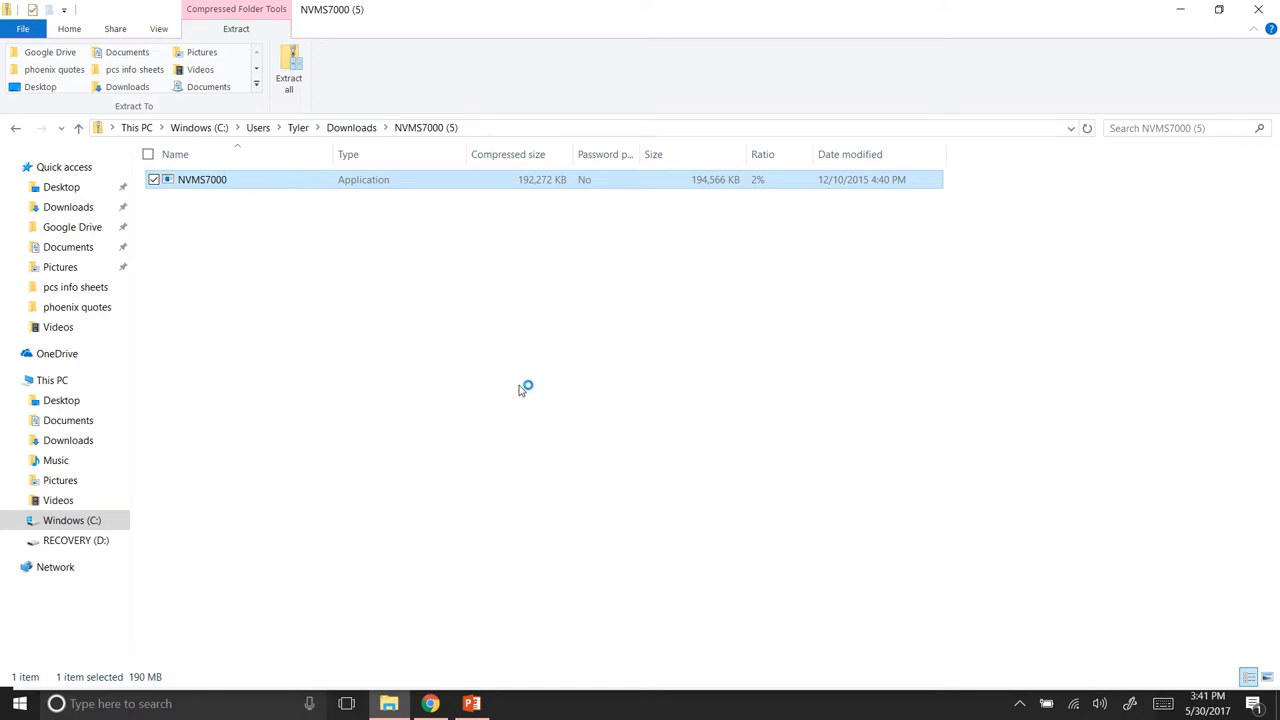
mouse_move(672, 36)
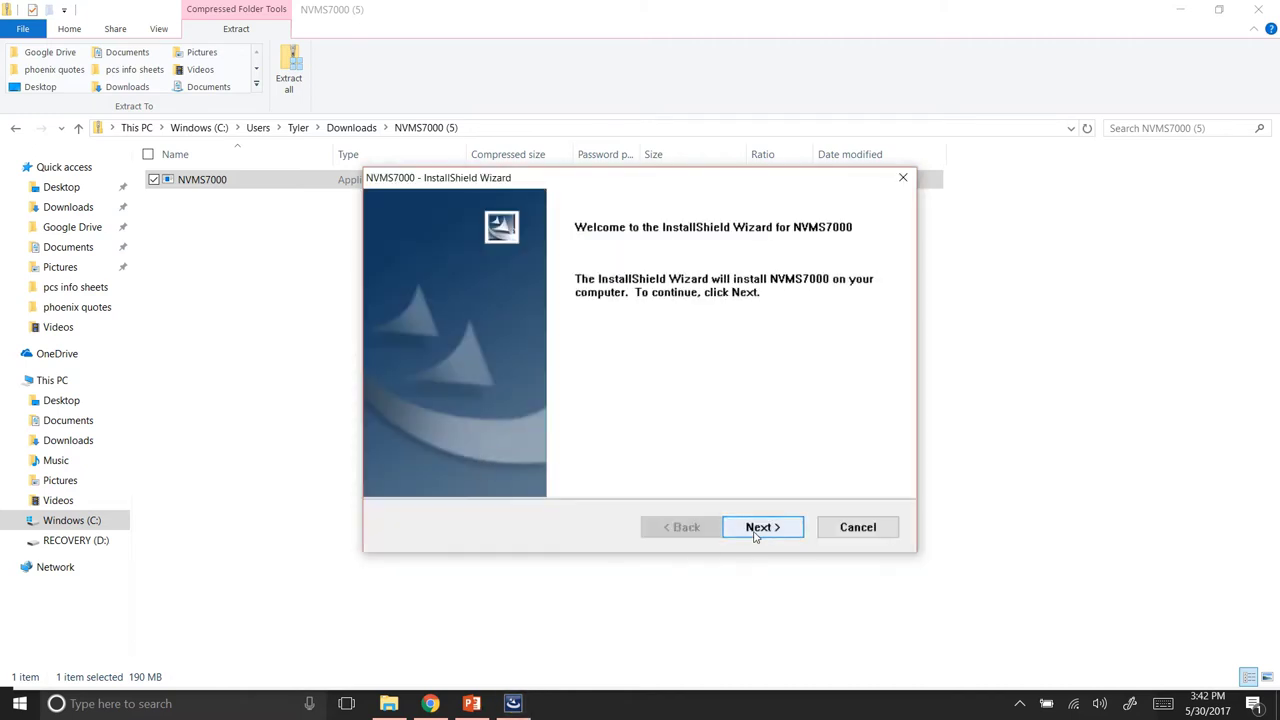
Advance the installer with only the Client feature and the WinPcap plug-in selected.
left_click(756, 532)
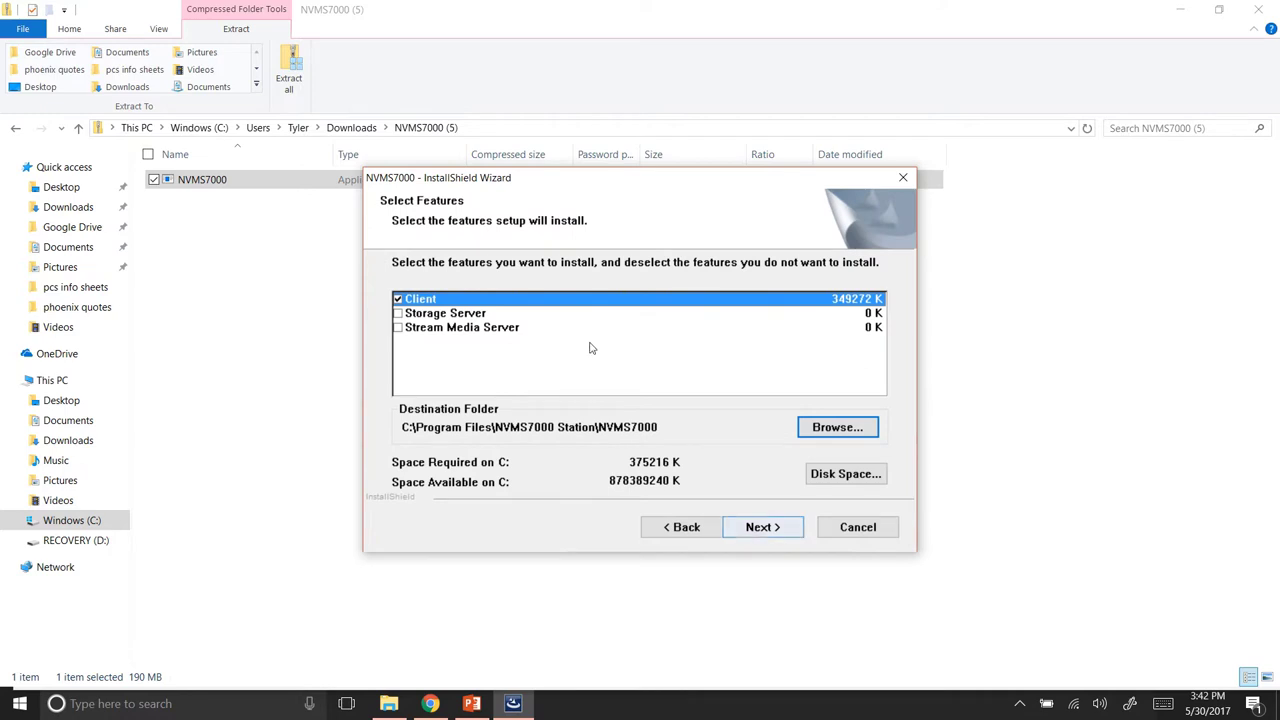
left_click(767, 530)
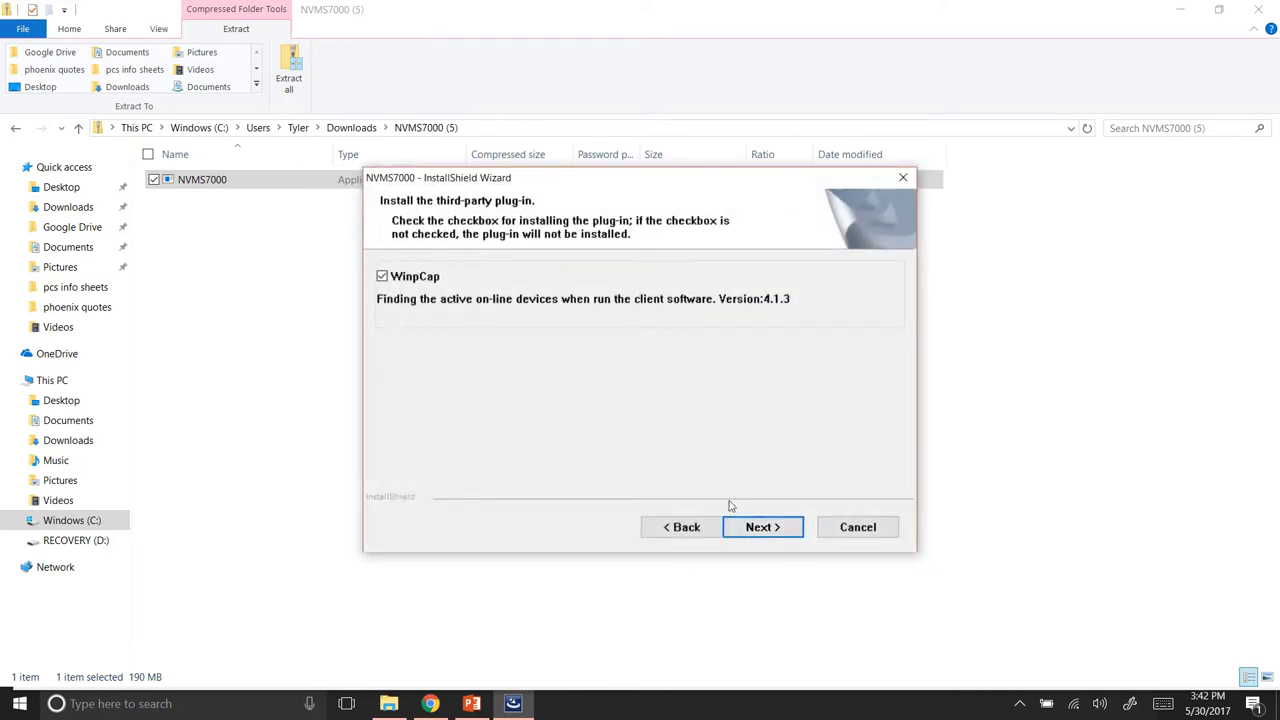
left_click(764, 530)
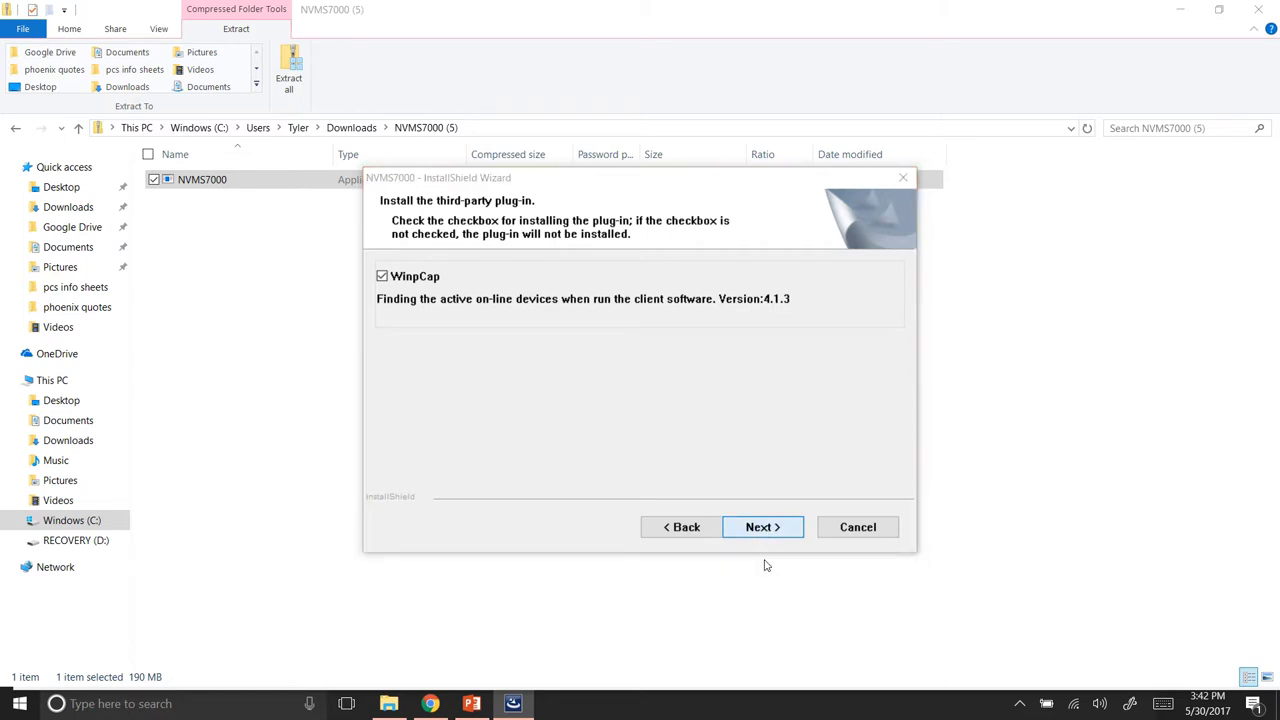
Reinstall WinPcap 4.1.3, accepting its licence and ignoring the unwritable driver file.
left_click(706, 418)
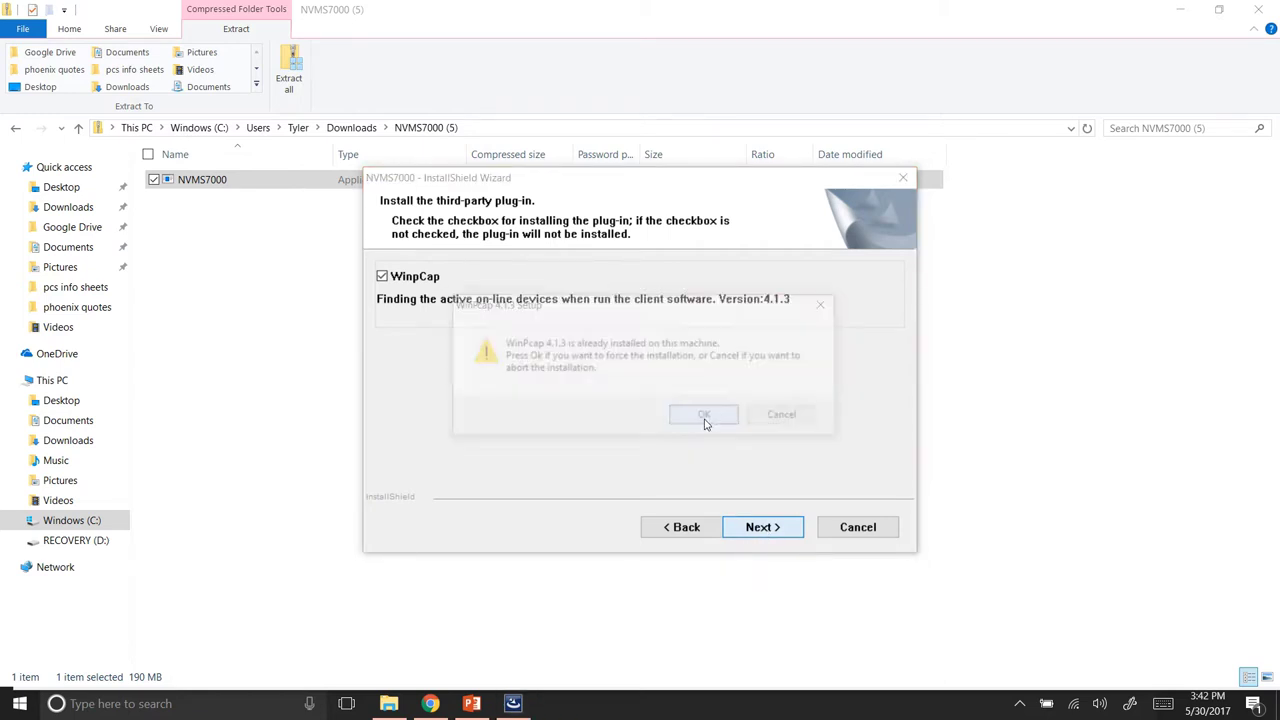
left_click(727, 483)
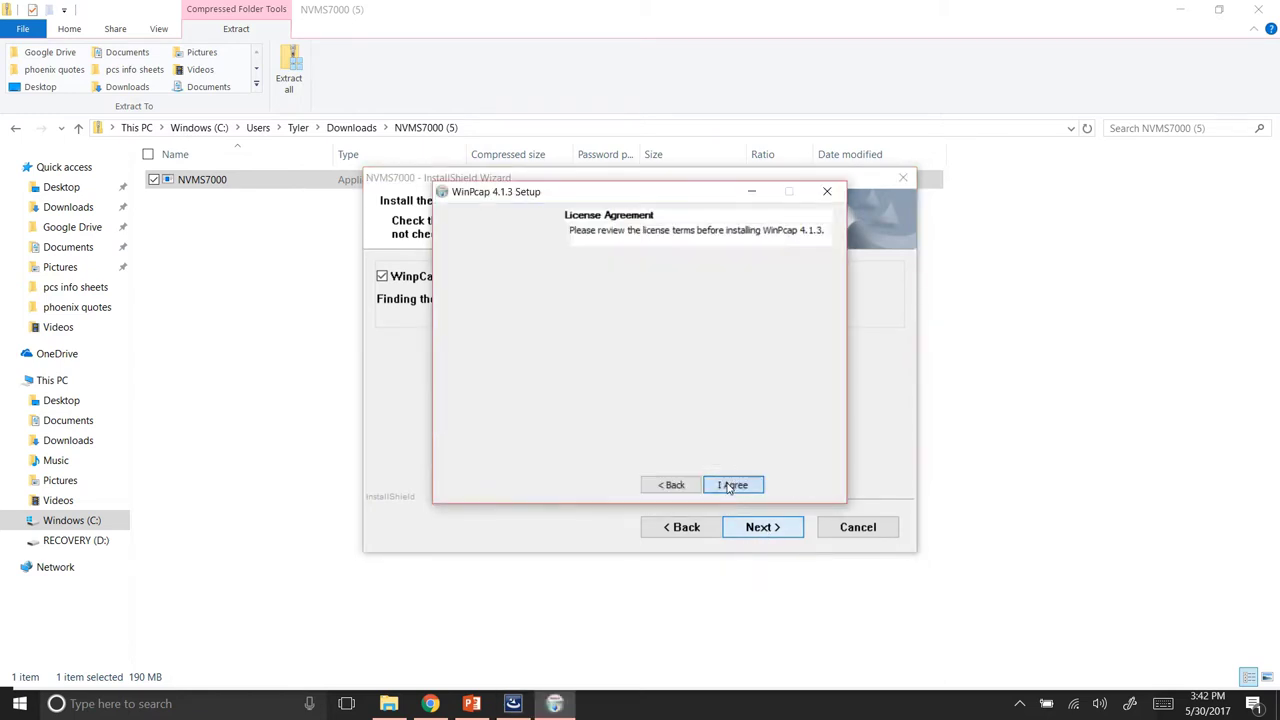
left_click(729, 486)
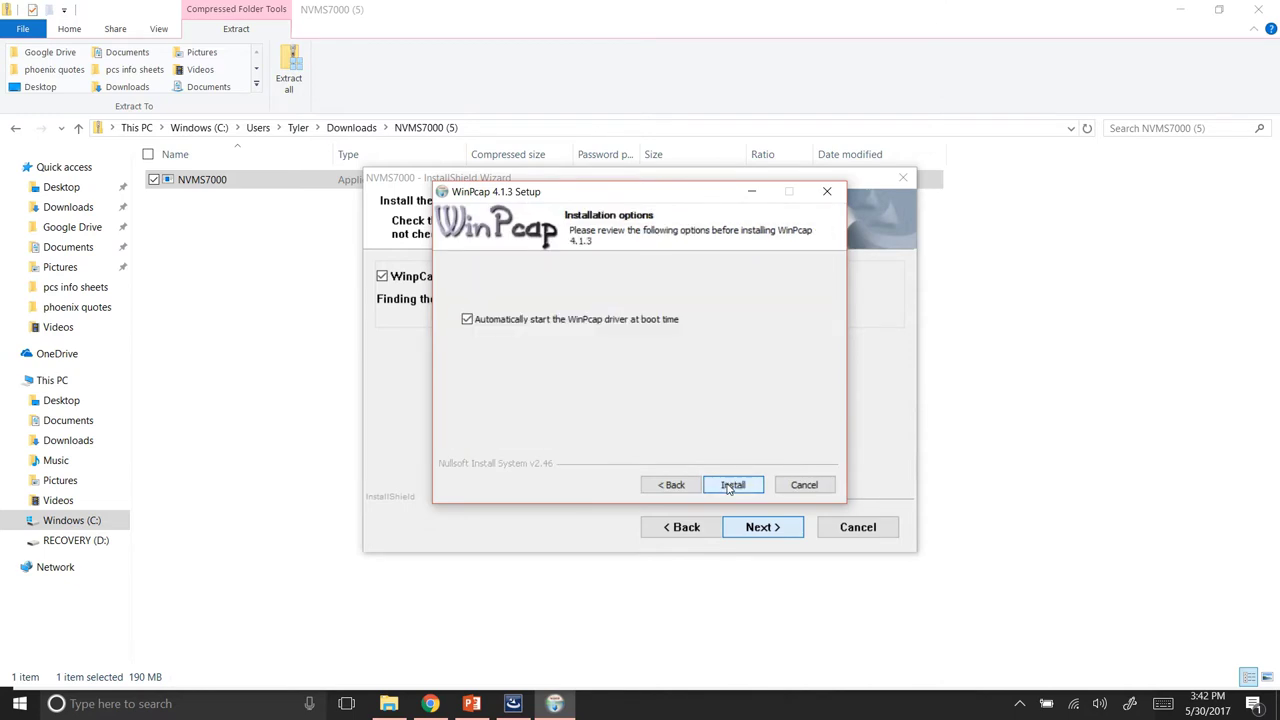
left_click(731, 486)
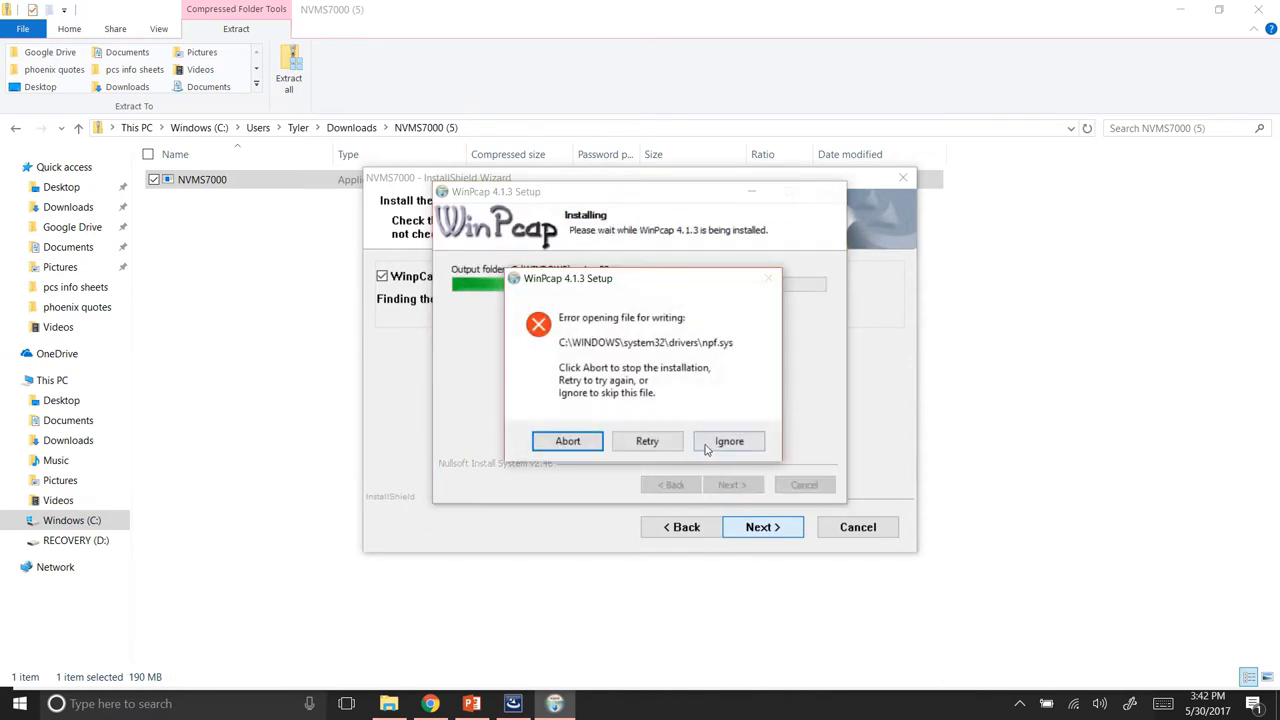
left_click(727, 441)
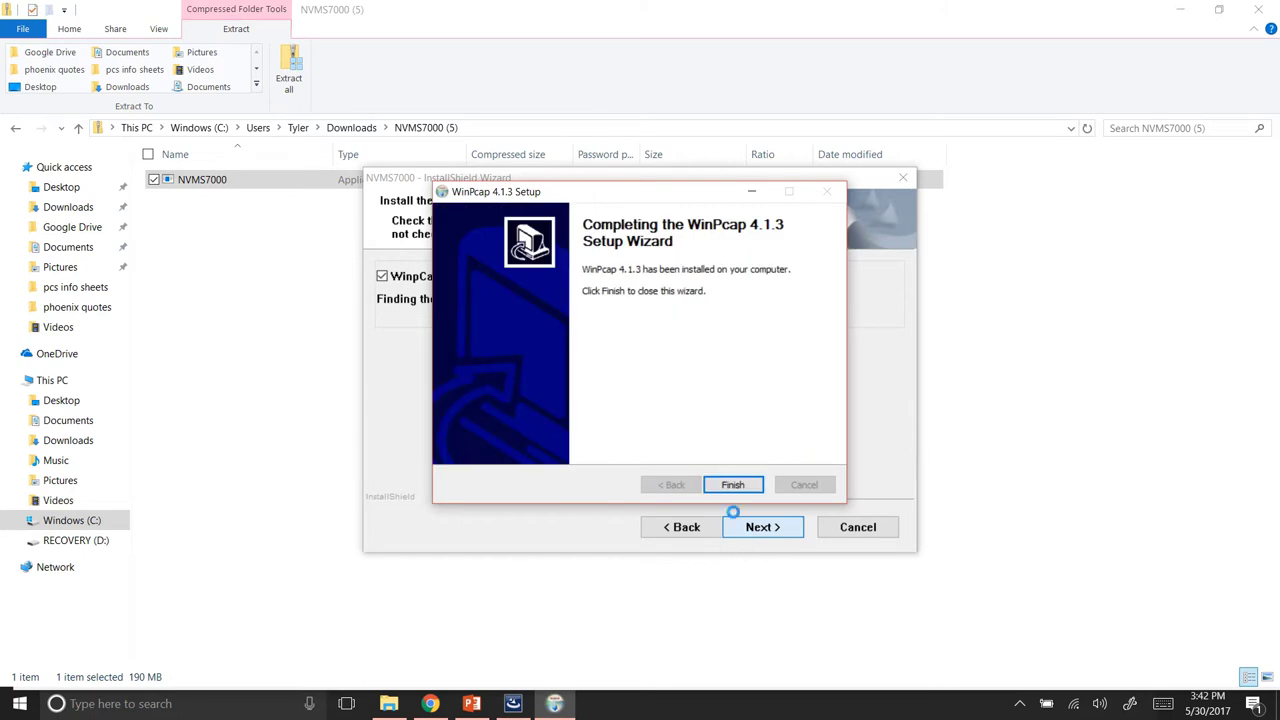
left_click(733, 486)
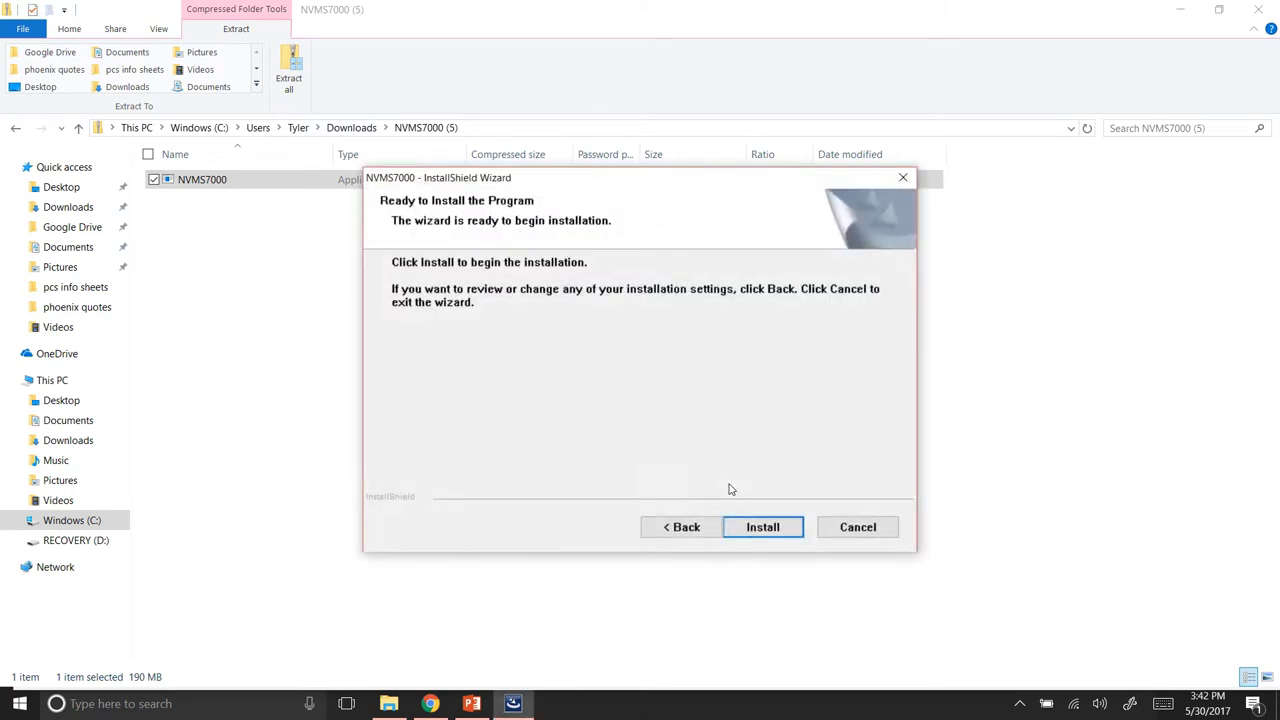
Install the NVMS7000 Client with a desktop shortcut and finish the wizard.
left_click(760, 529)
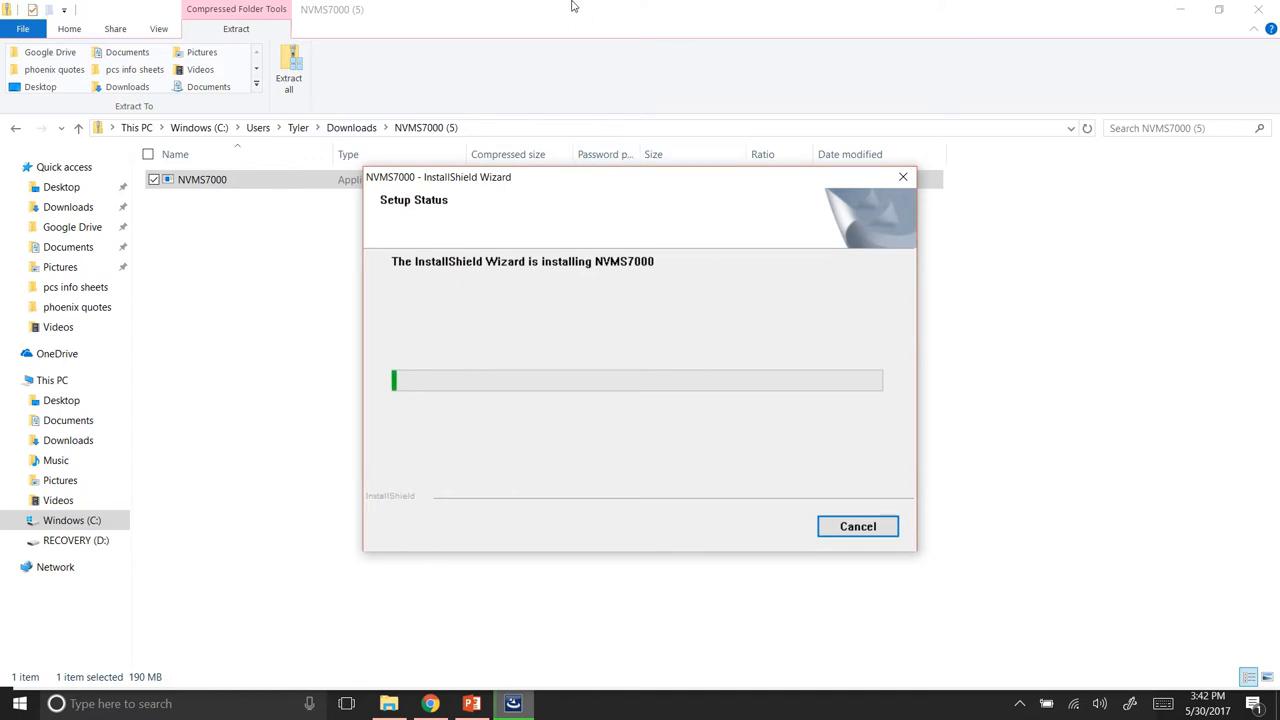
mouse_move(572, 8)
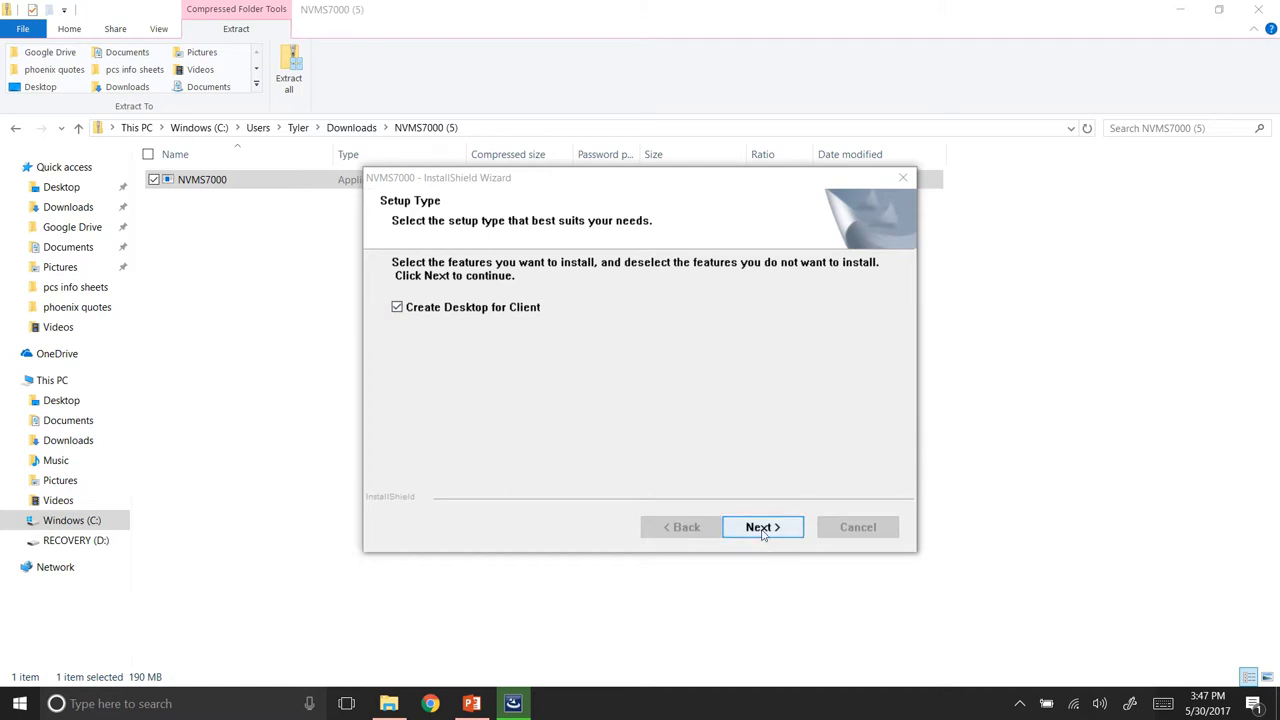
left_click(762, 532)
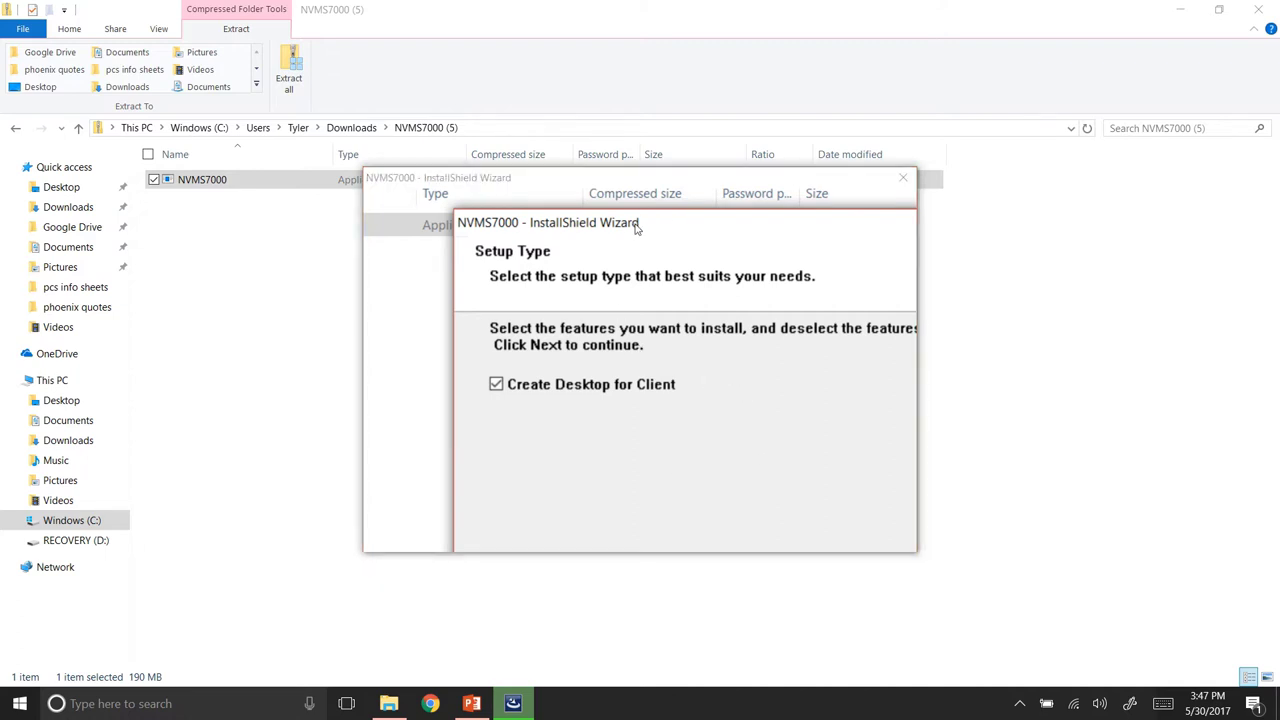
left_click(759, 524)
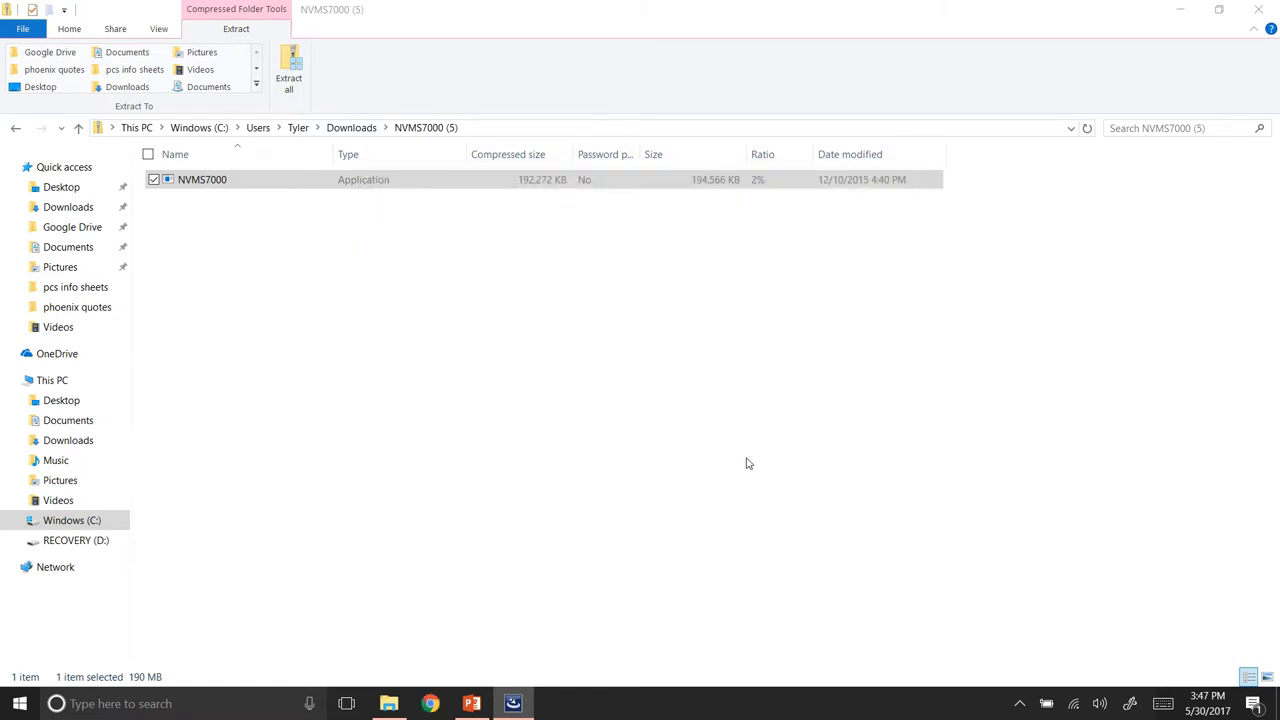
Close File Explorer and move the NVMS7000 Client shortcut to the desktop centre.
left_click(1270, 9)
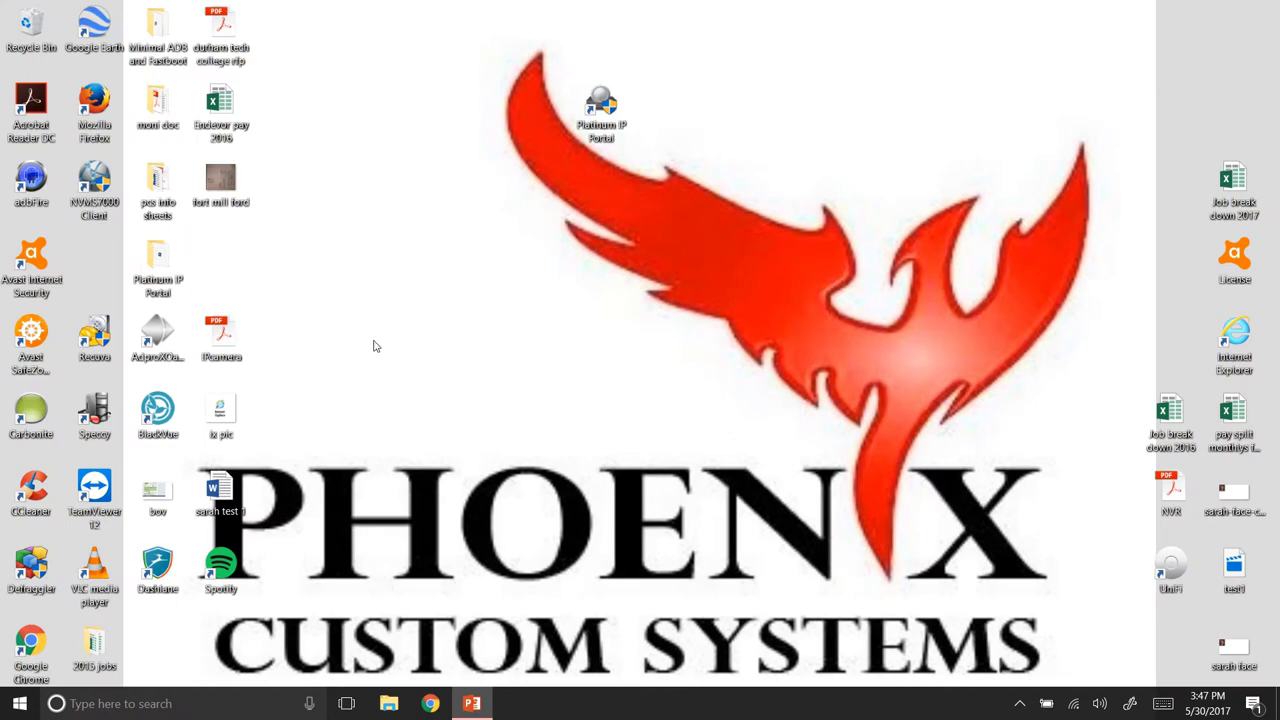
left_click_drag(100, 195, 488, 275)
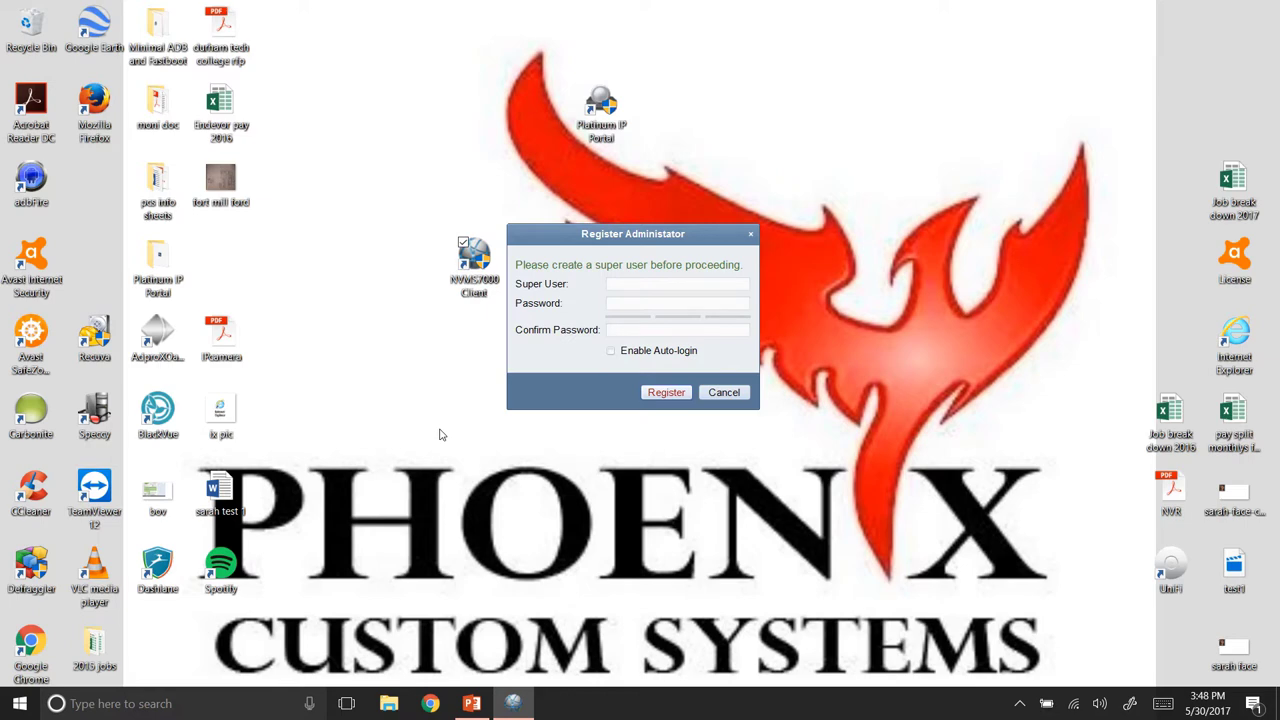
Register super user 'admin' with a confirmed password and auto-login enabled.
left_click(675, 282)
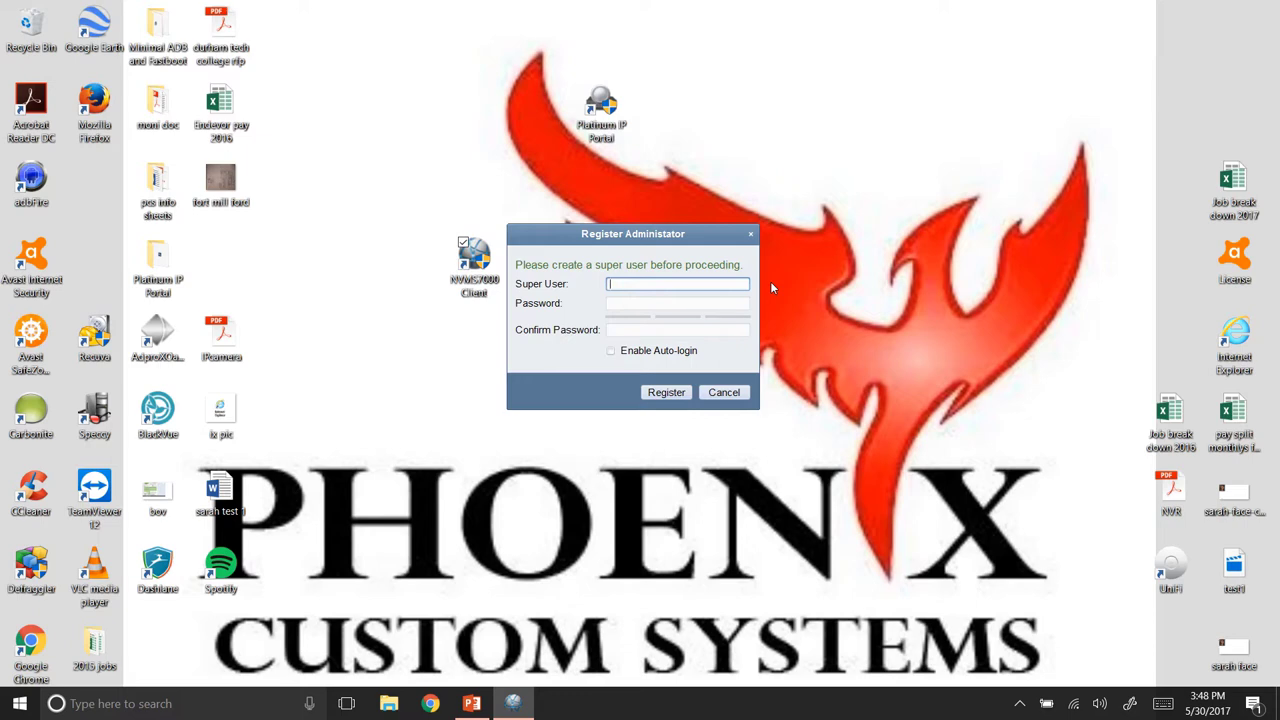
type("admin")
key("Tab")
type("12345678")
key("Tab")
type("12345678")
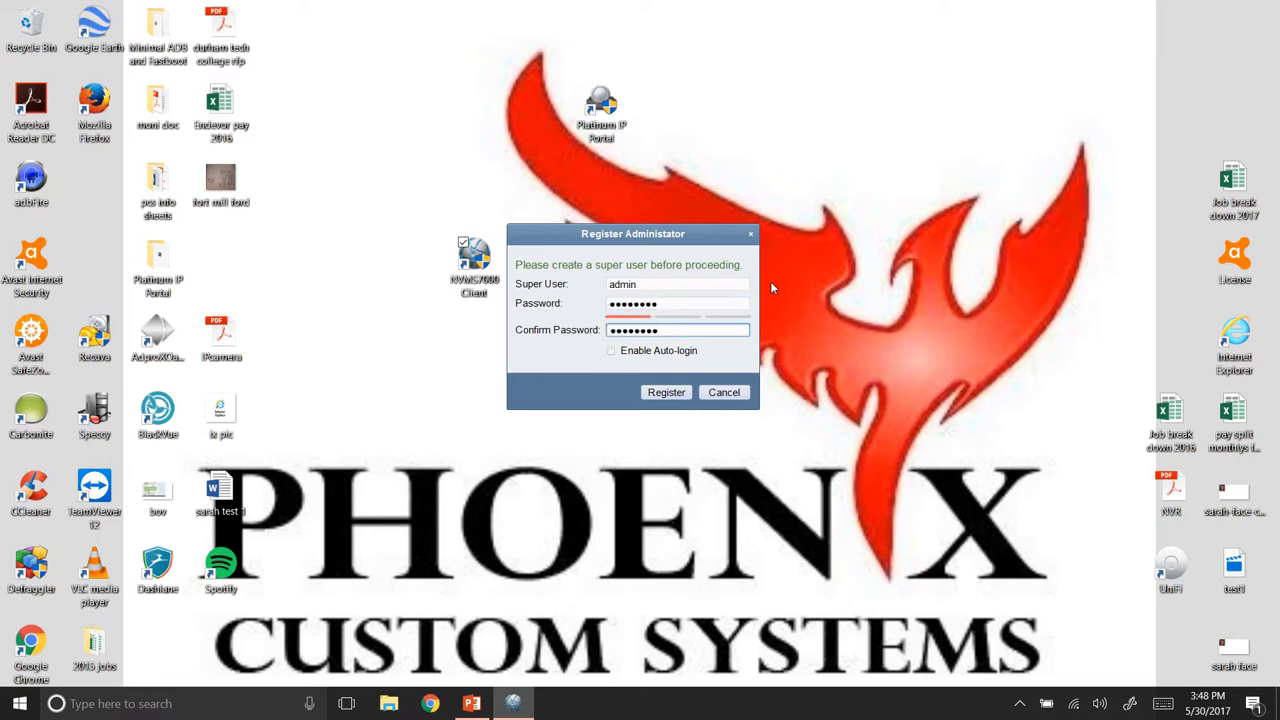
left_click(612, 354)
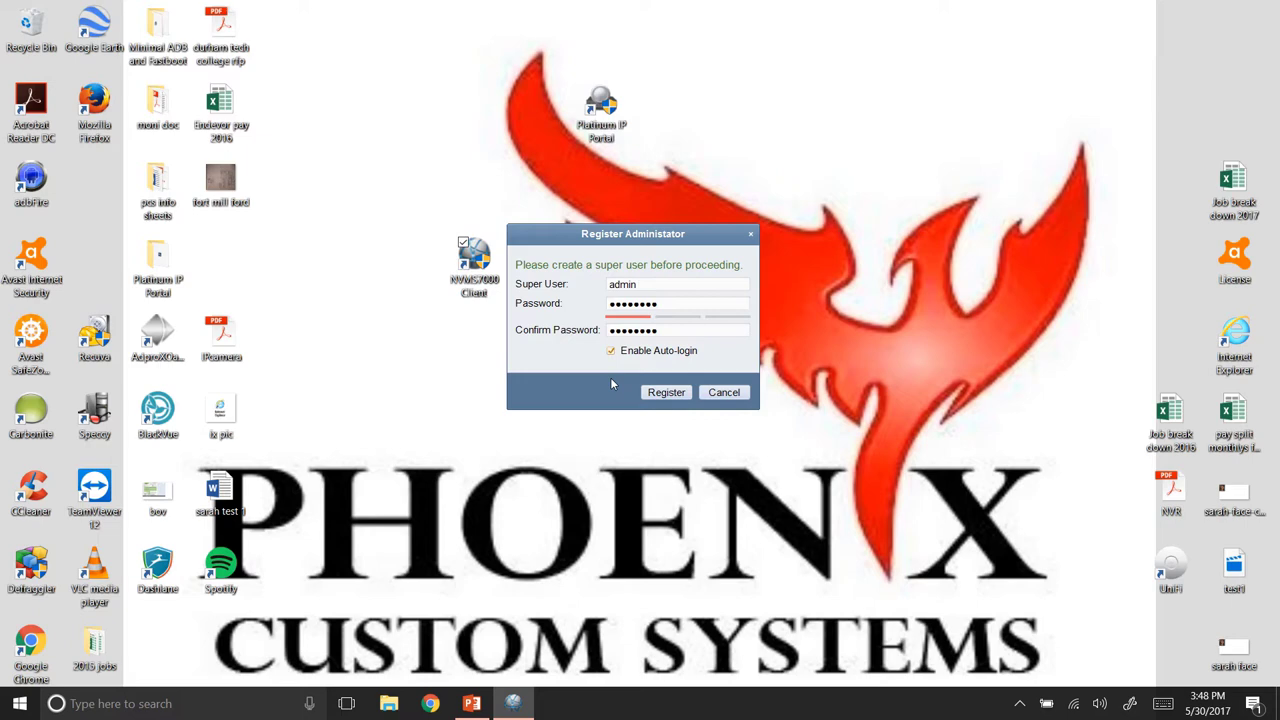
left_click(657, 394)
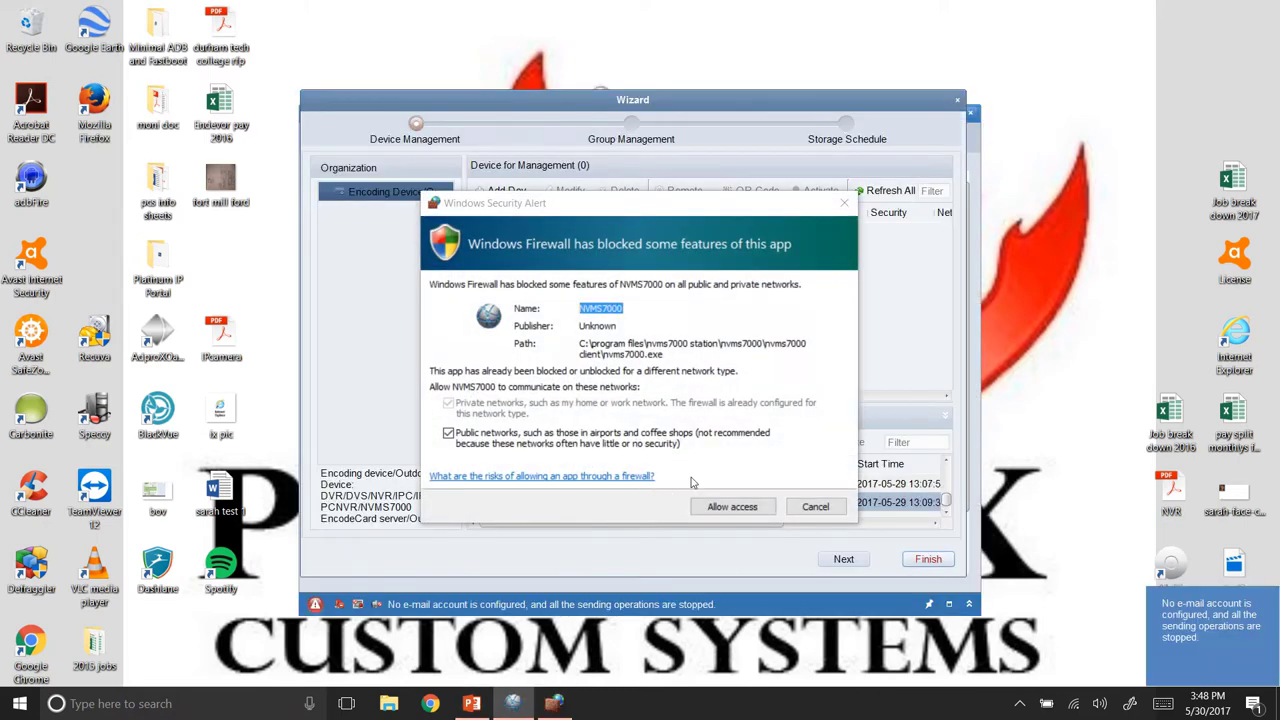
Allow NVMS7000 through the Windows firewall and name a new device 'home'.
left_click(724, 508)
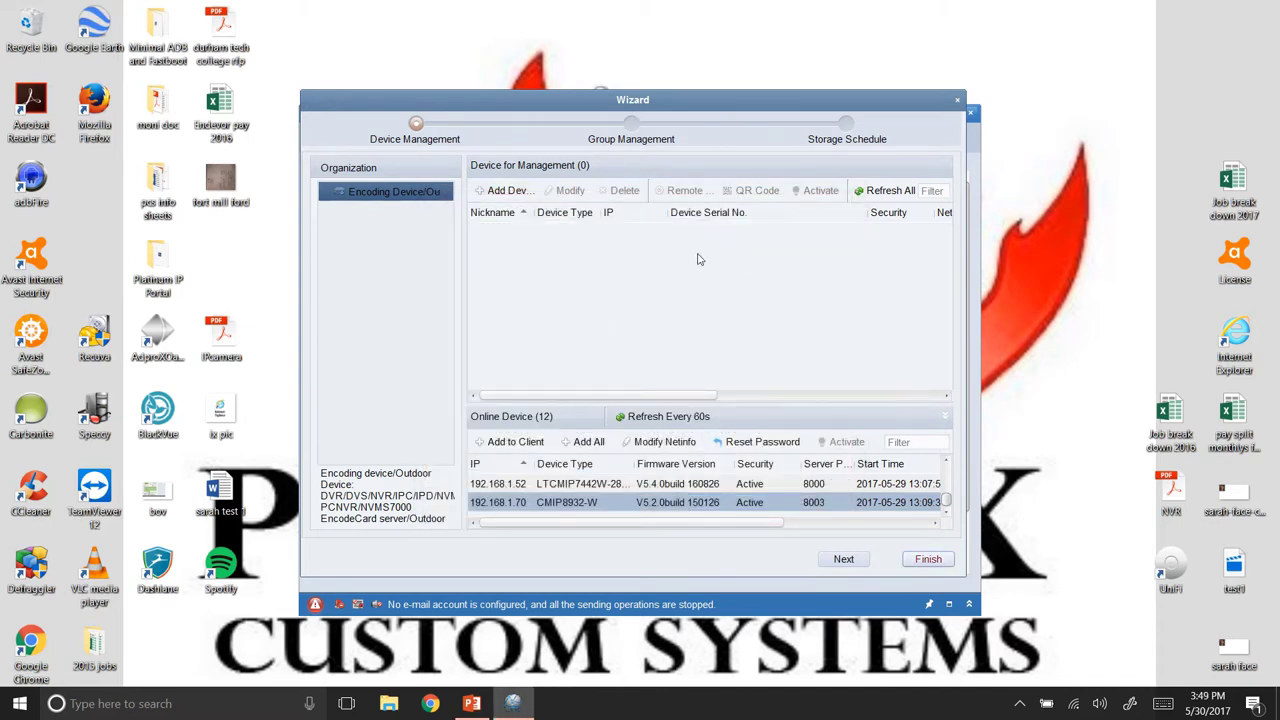
left_click(500, 191)
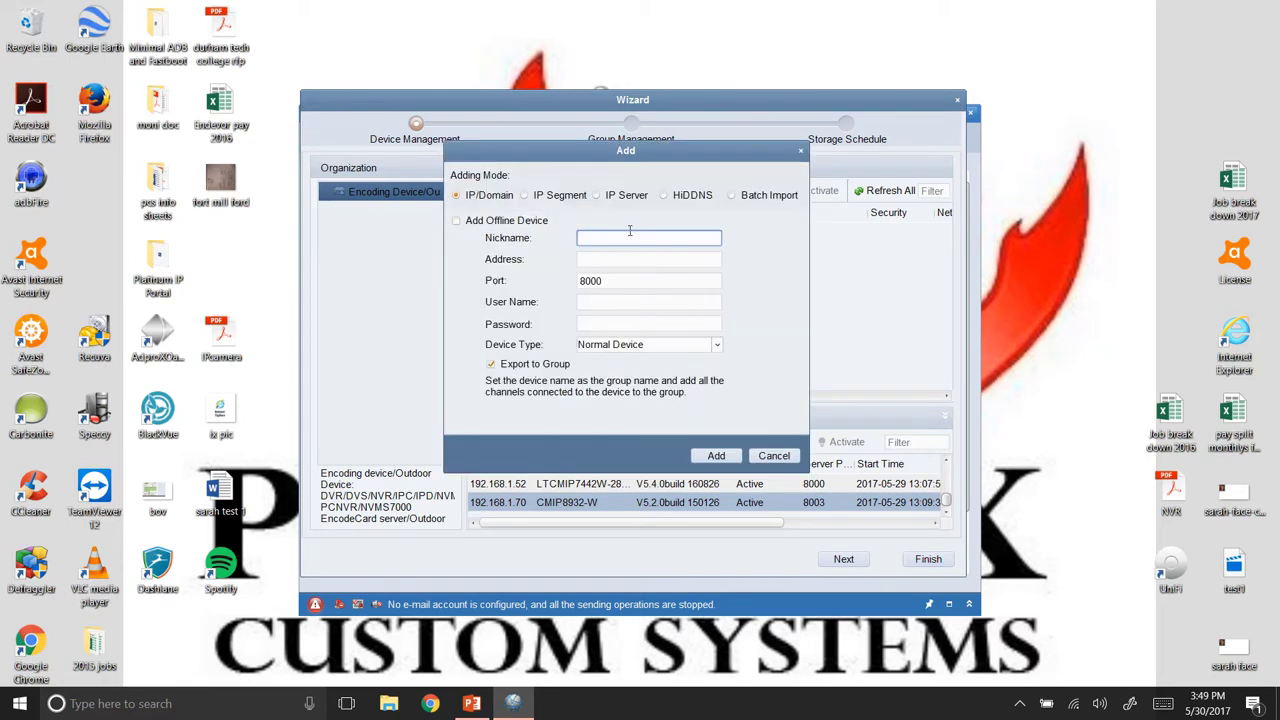
type("home")
key("Tab")
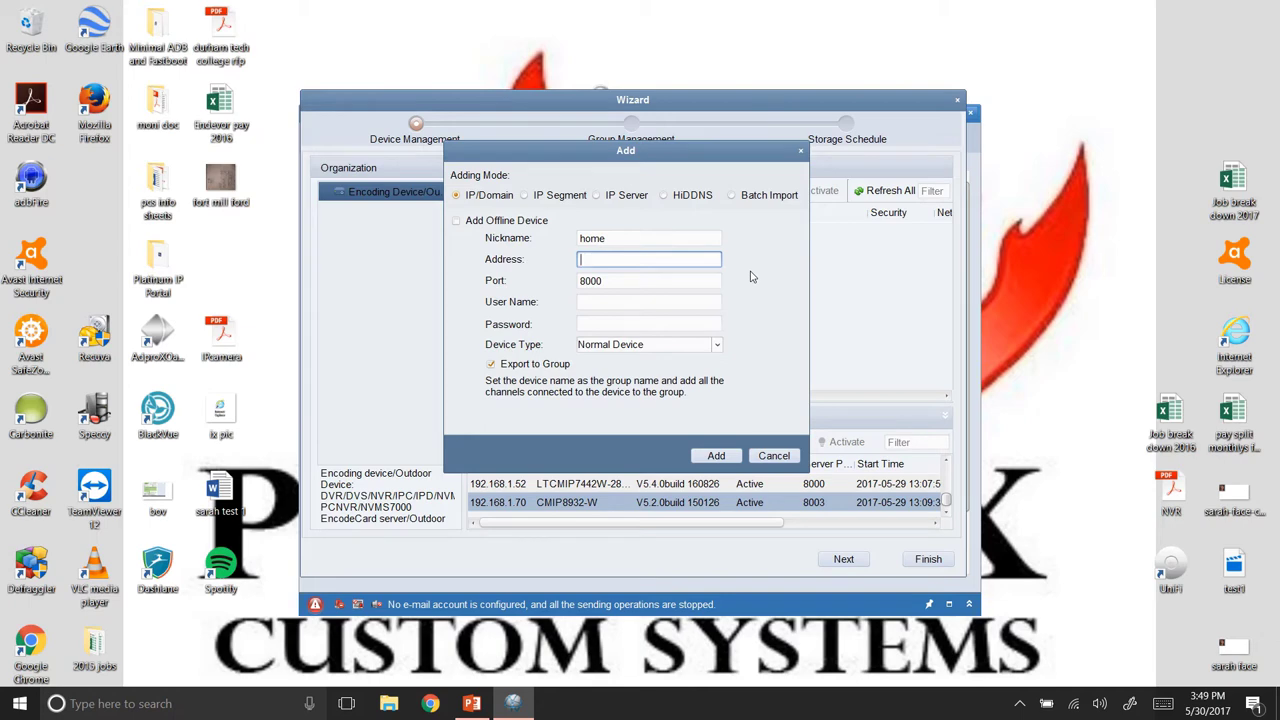
Add the device at 192.168.1.64, port 8000, user admin with its password, and check its status.
type("192.168.1.64")
left_click(629, 284)
left_click(642, 301)
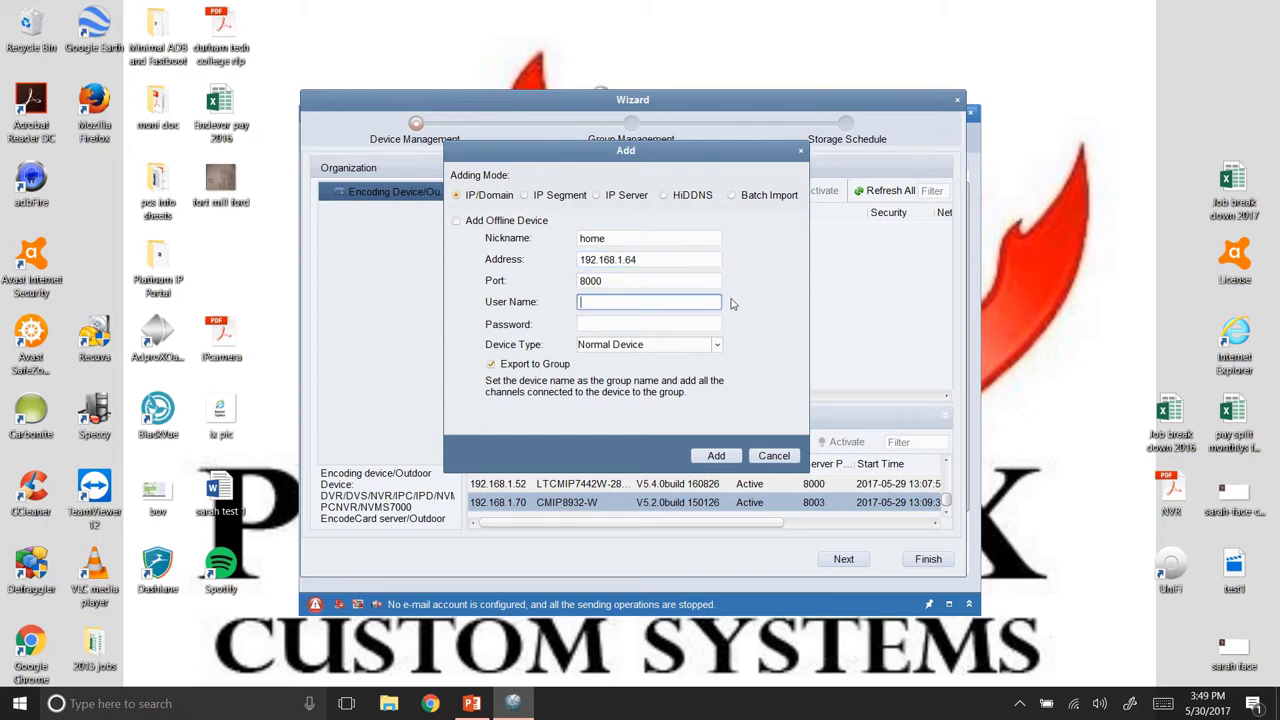
type("admin")
key("Tab")
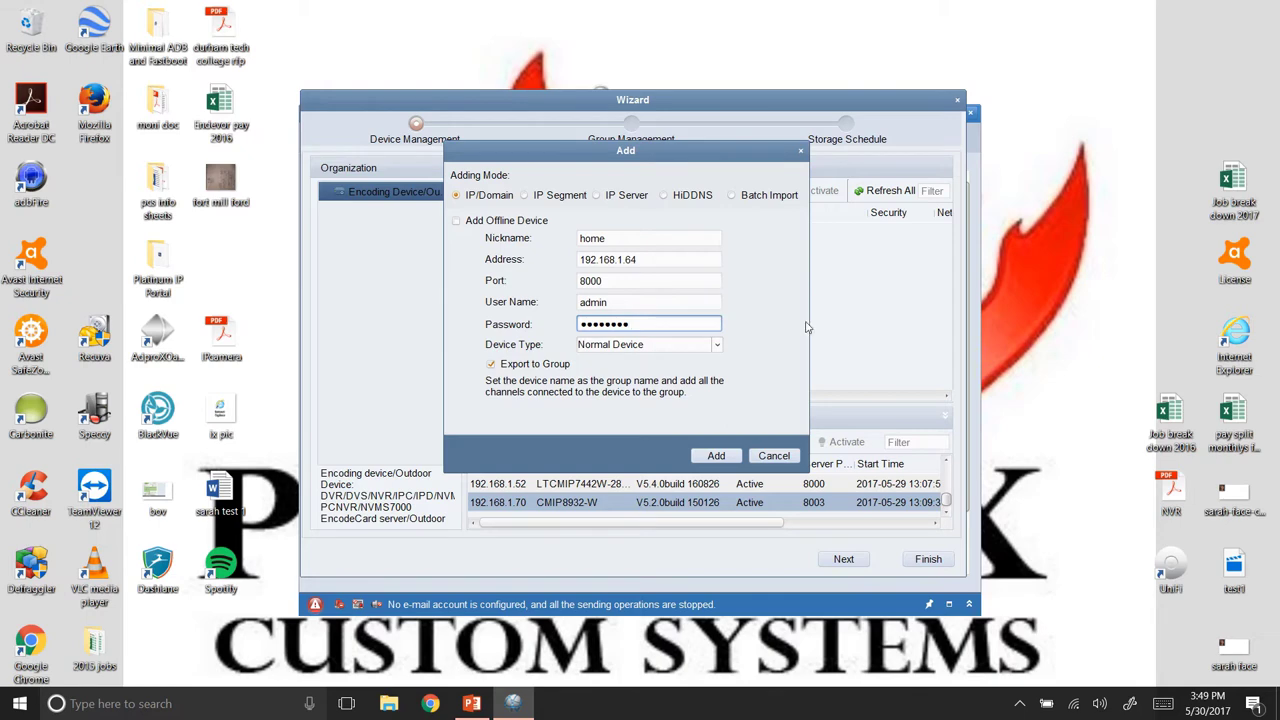
left_click(716, 456)
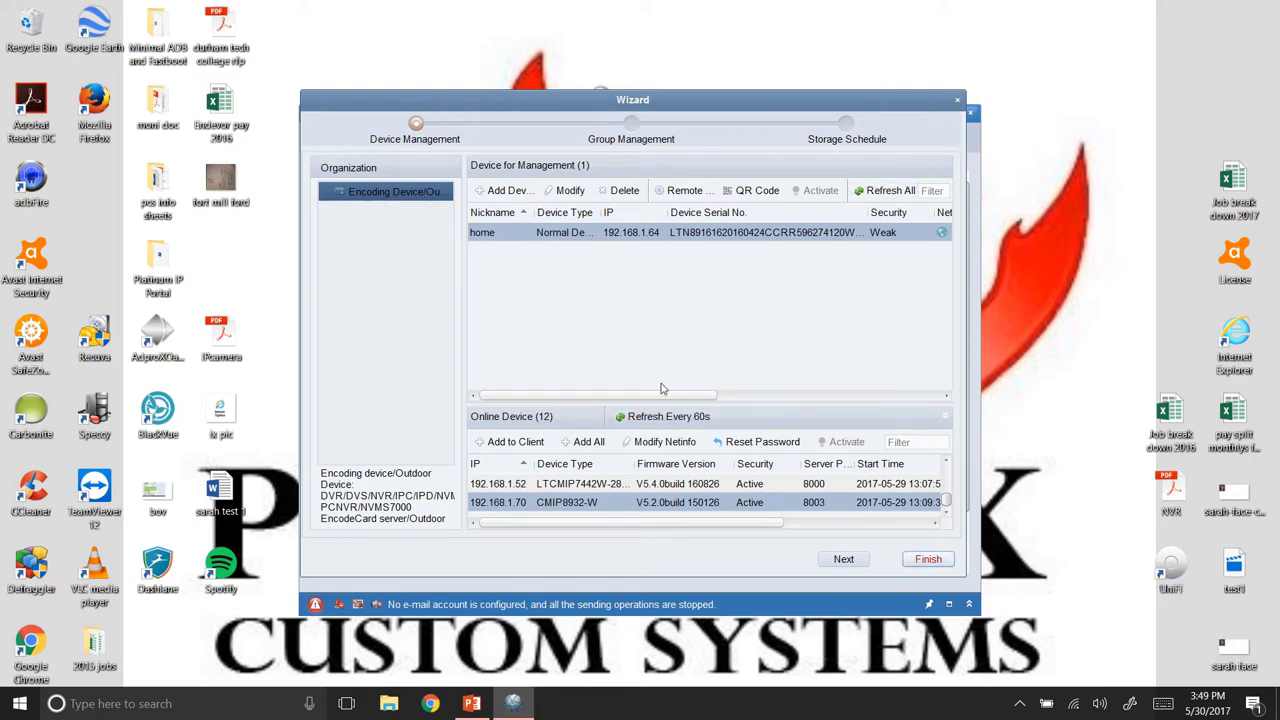
scroll(775, 370, "right", 5)
scroll(775, 370, "right", 3)
mouse_move(655, 238)
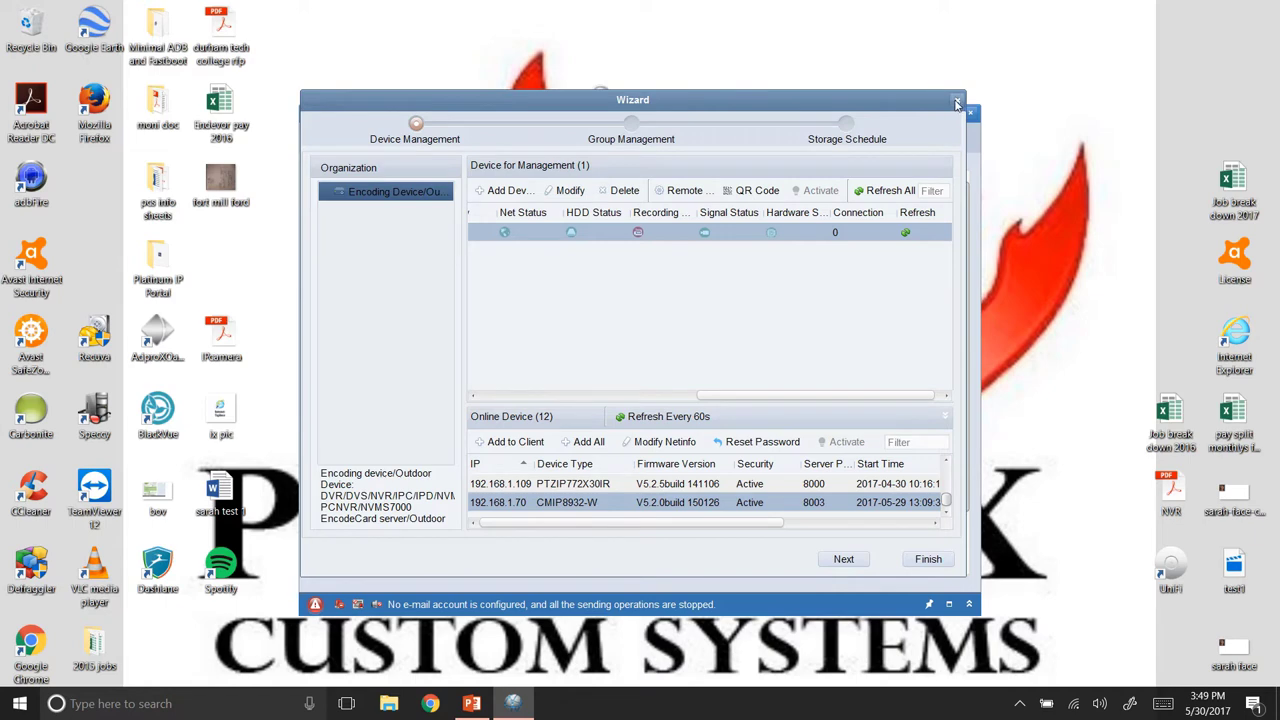
Close the wizard, maximize the client, and drag the home cameras onto the Main View grid.
left_click(958, 103)
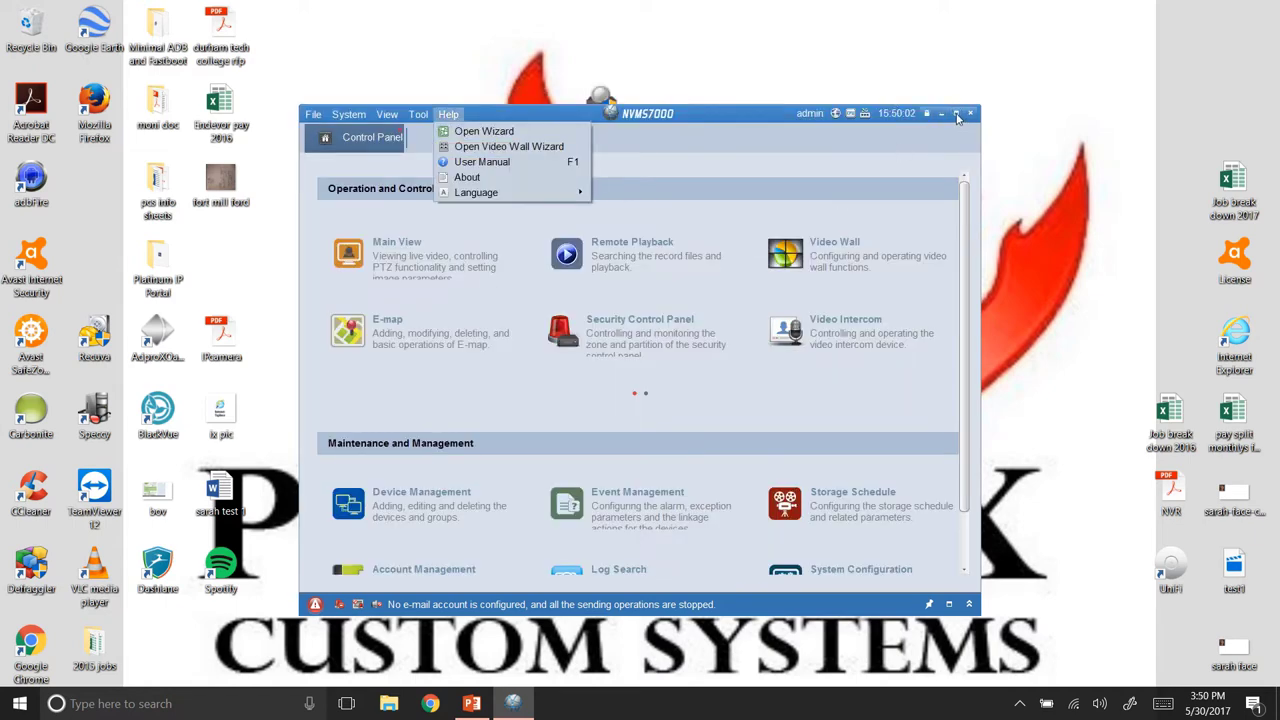
left_click(957, 116)
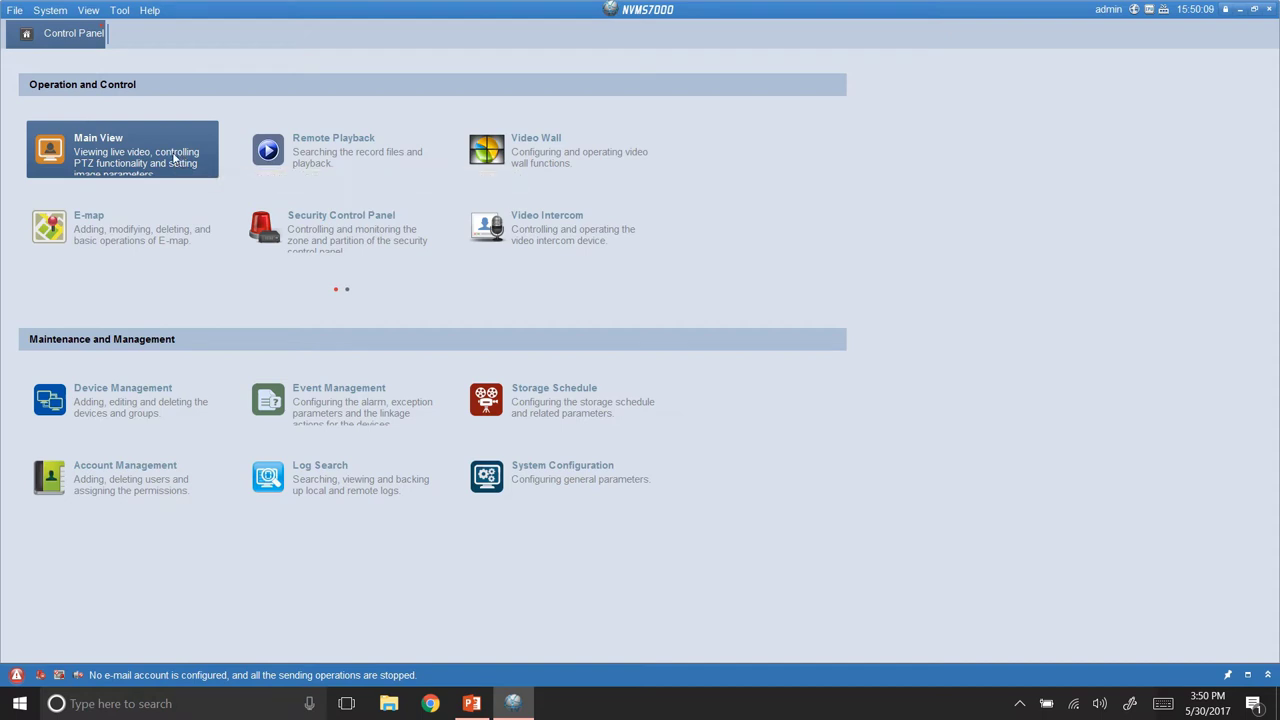
left_click(210, 170)
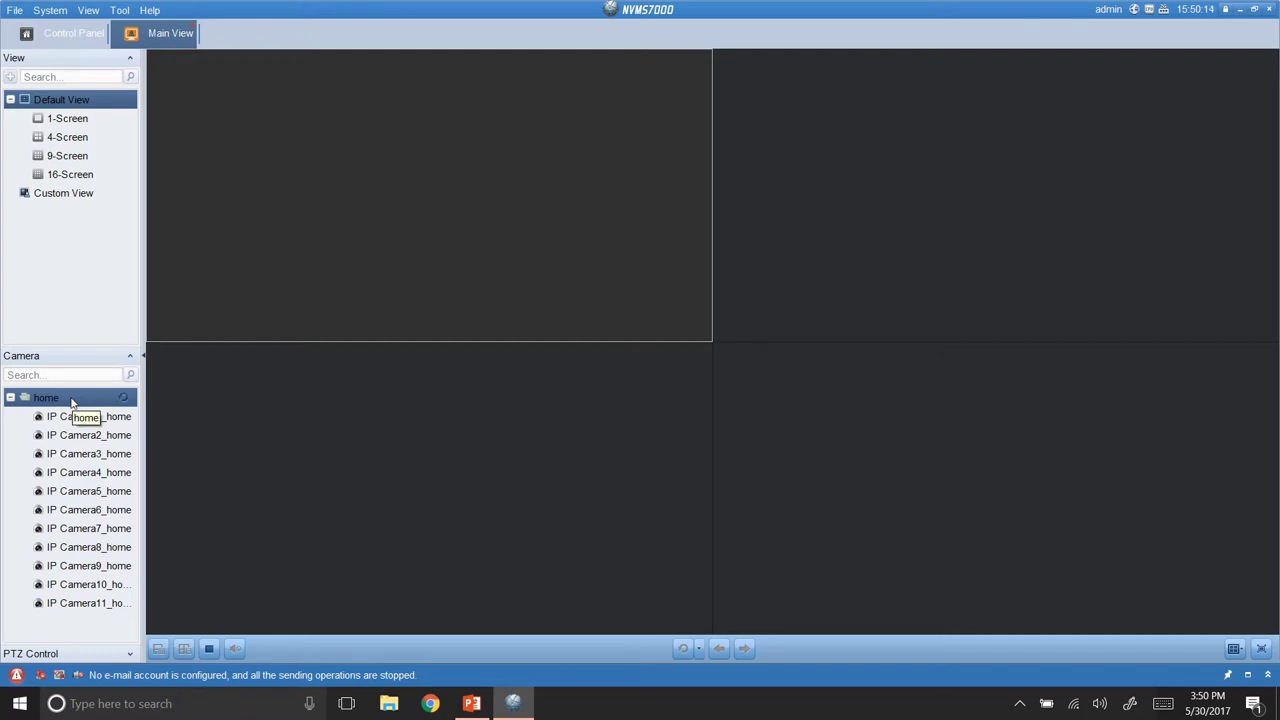
left_click_drag(72, 402, 430, 205)
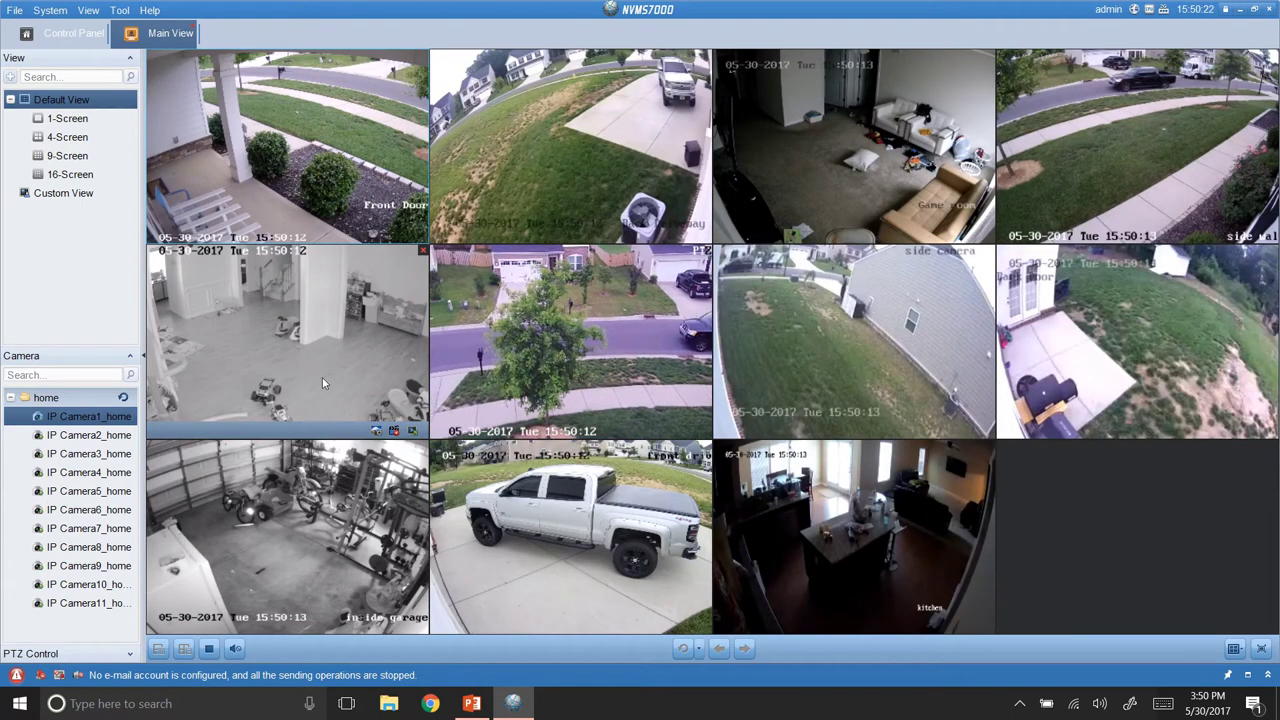
Switch to the 8-division layout and move the Game room camera into the large cell.
left_click(1235, 649)
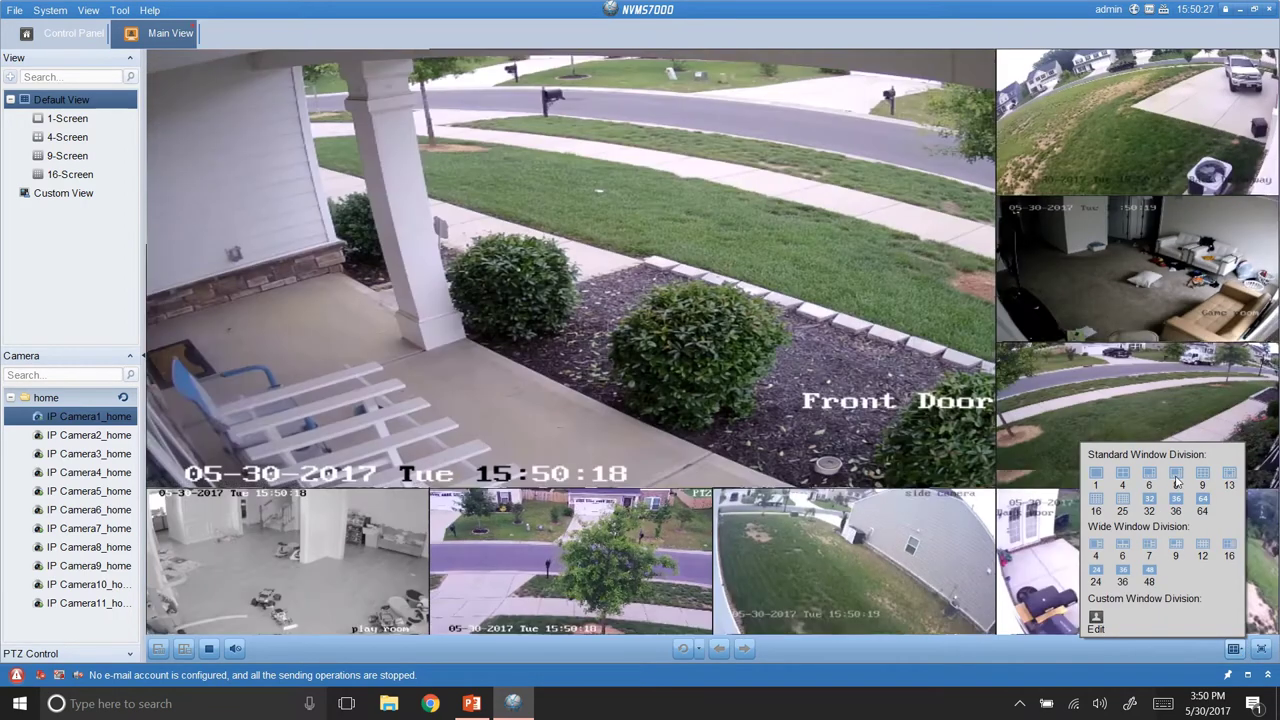
left_click(1175, 476)
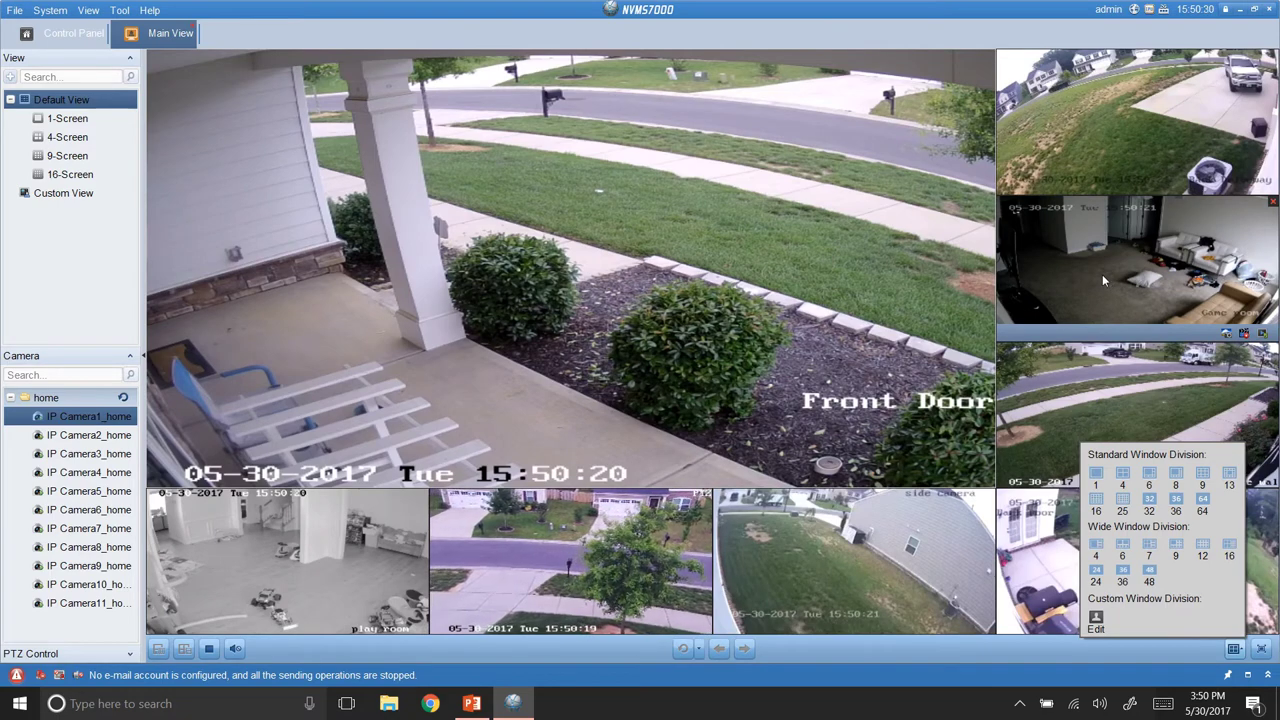
left_click(838, 278)
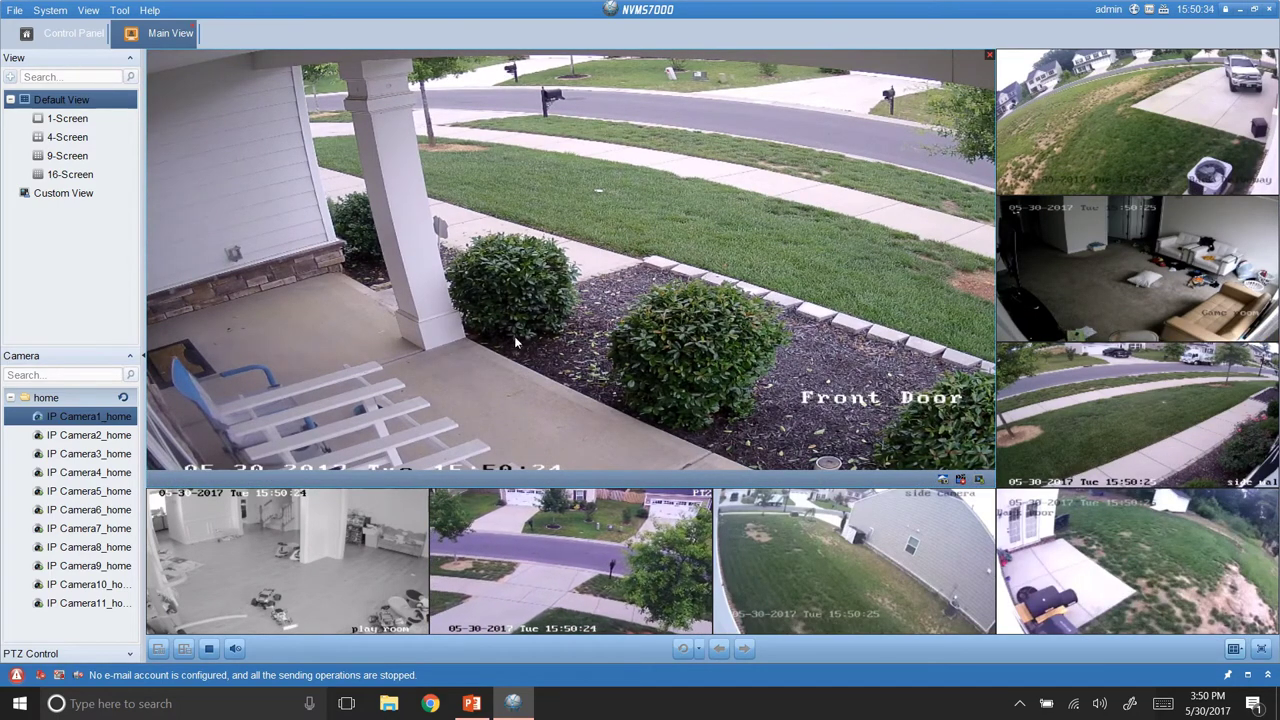
left_click(1098, 255)
left_click_drag(811, 271, 1084, 300)
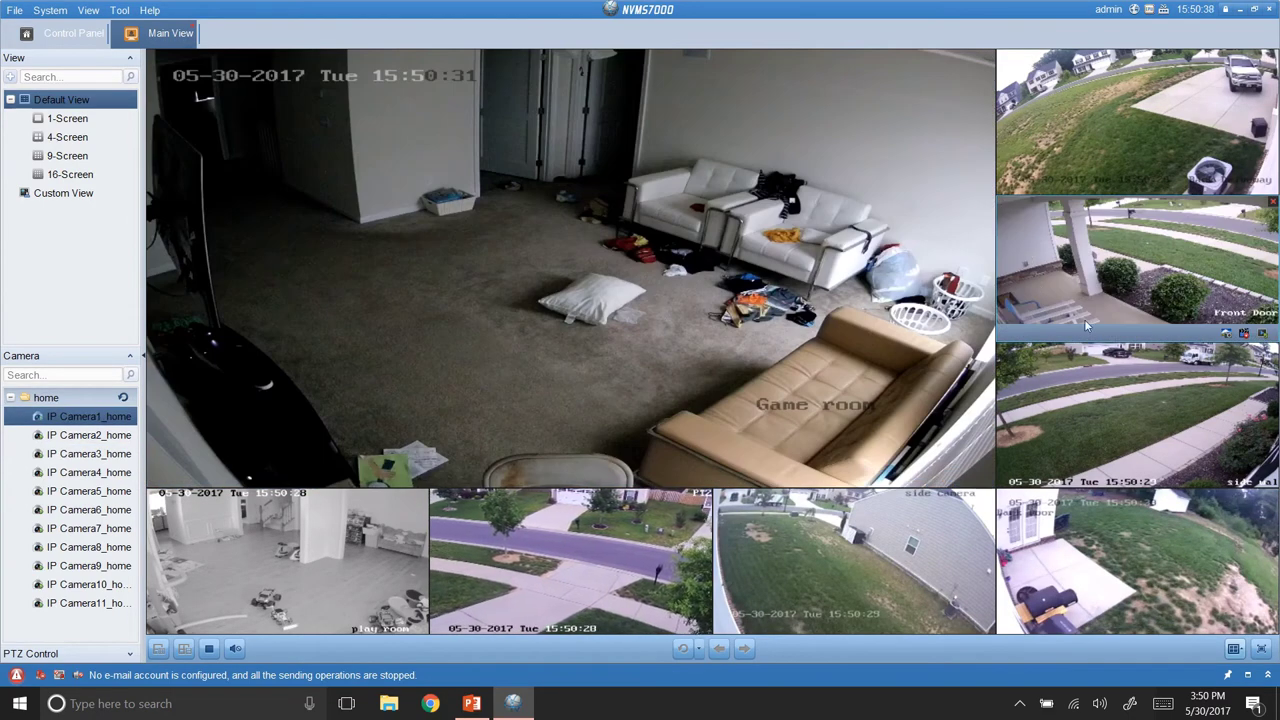
mouse_move(769, 260)
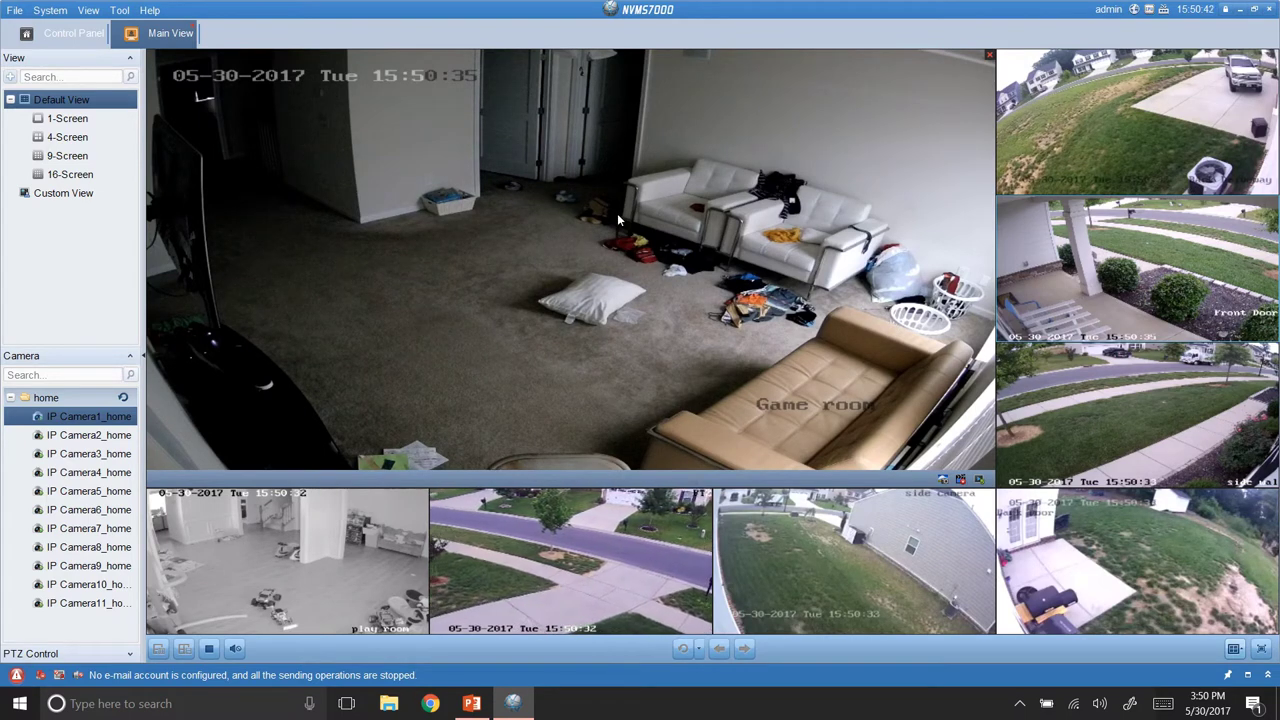
Open the context menus for IP Camera1_home and the large Game room live tile.
right_click(89, 420)
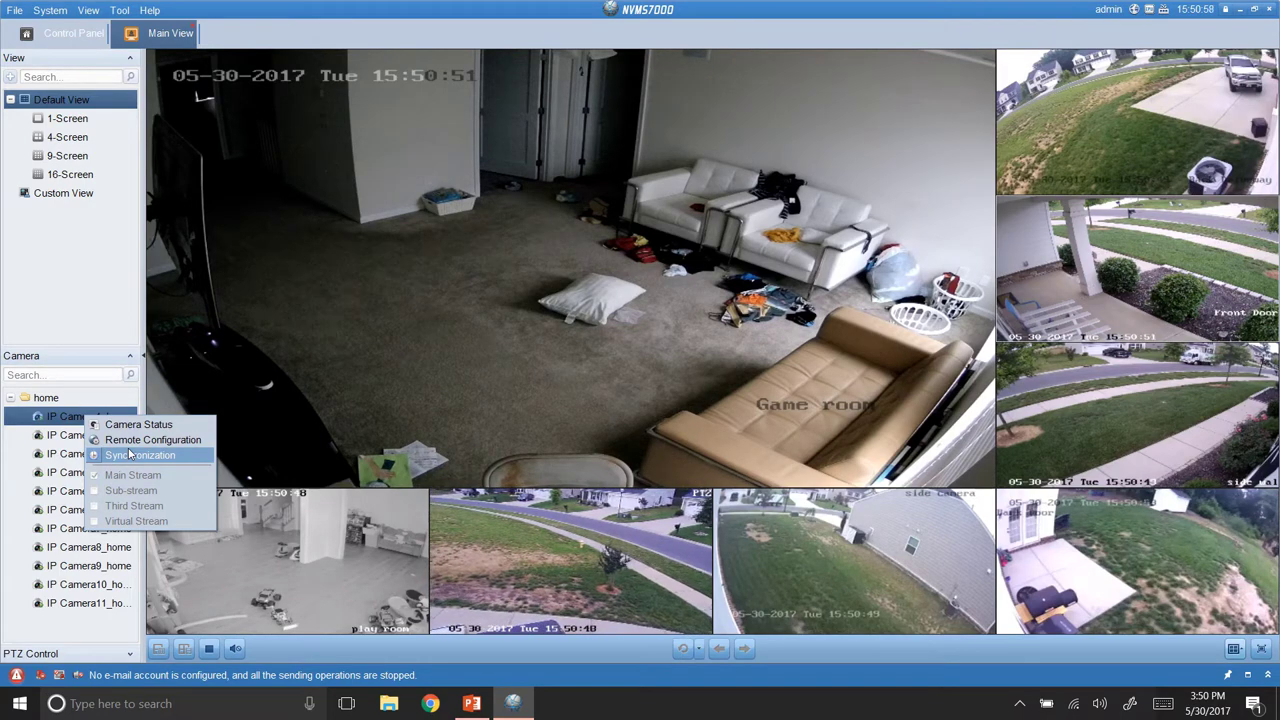
right_click(355, 278)
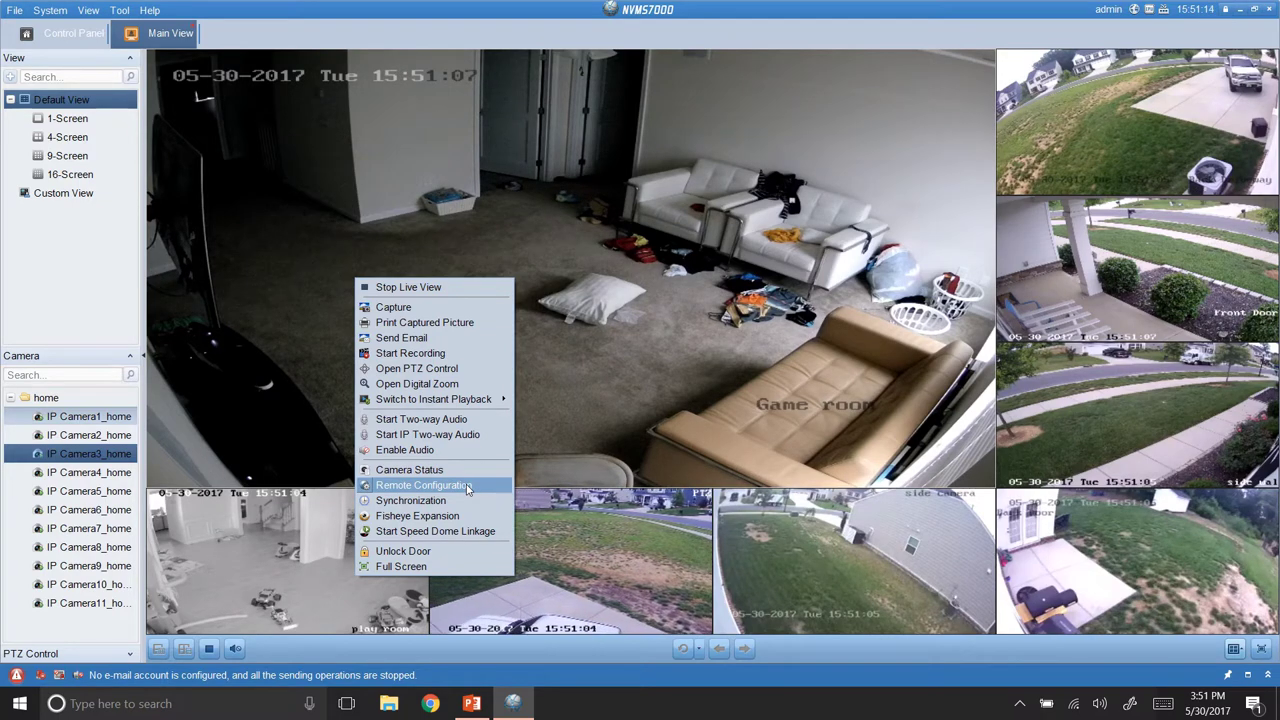
Open the recorder's Remote Configuration, check its Time settings, and show the User list with only admin.
left_click(467, 486)
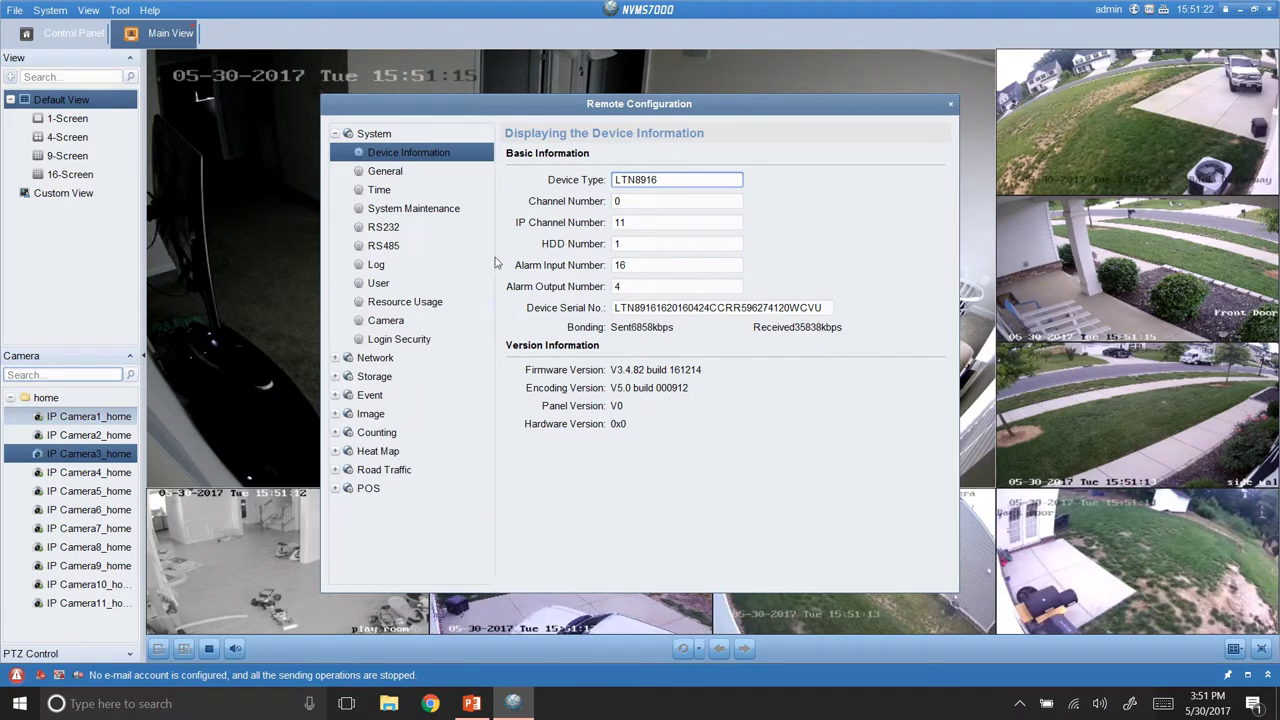
left_click(444, 190)
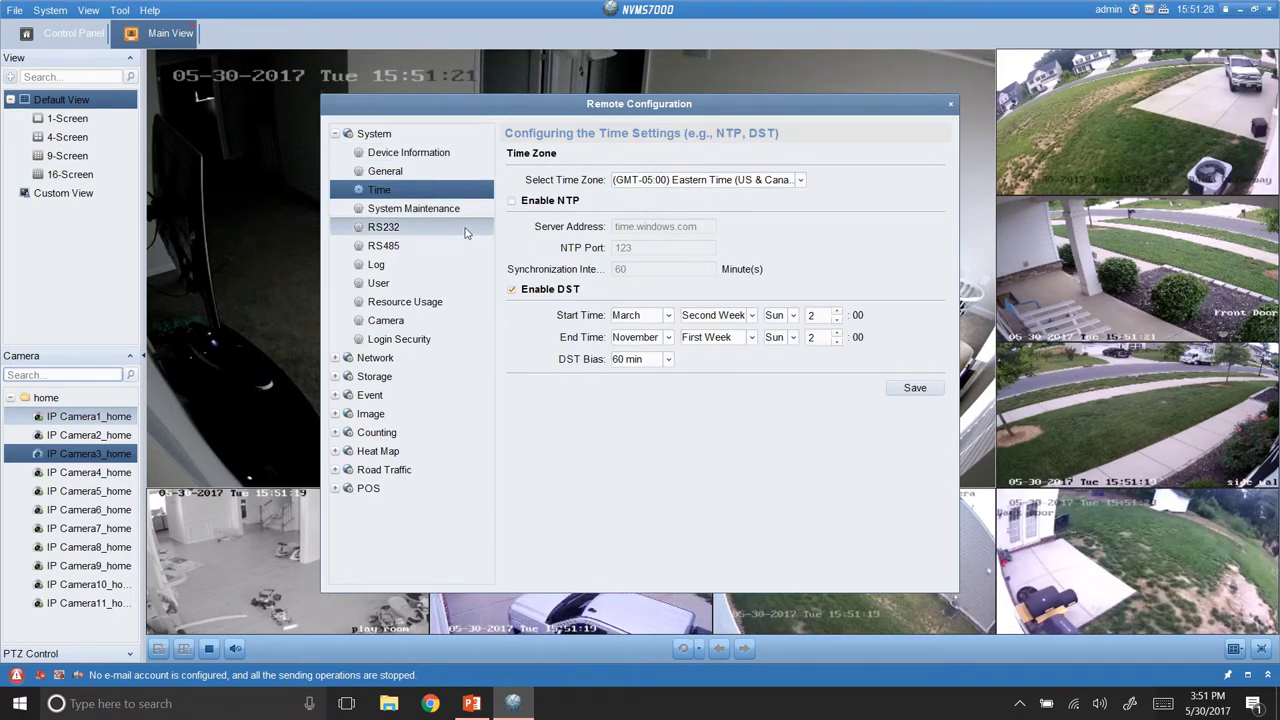
left_click(440, 290)
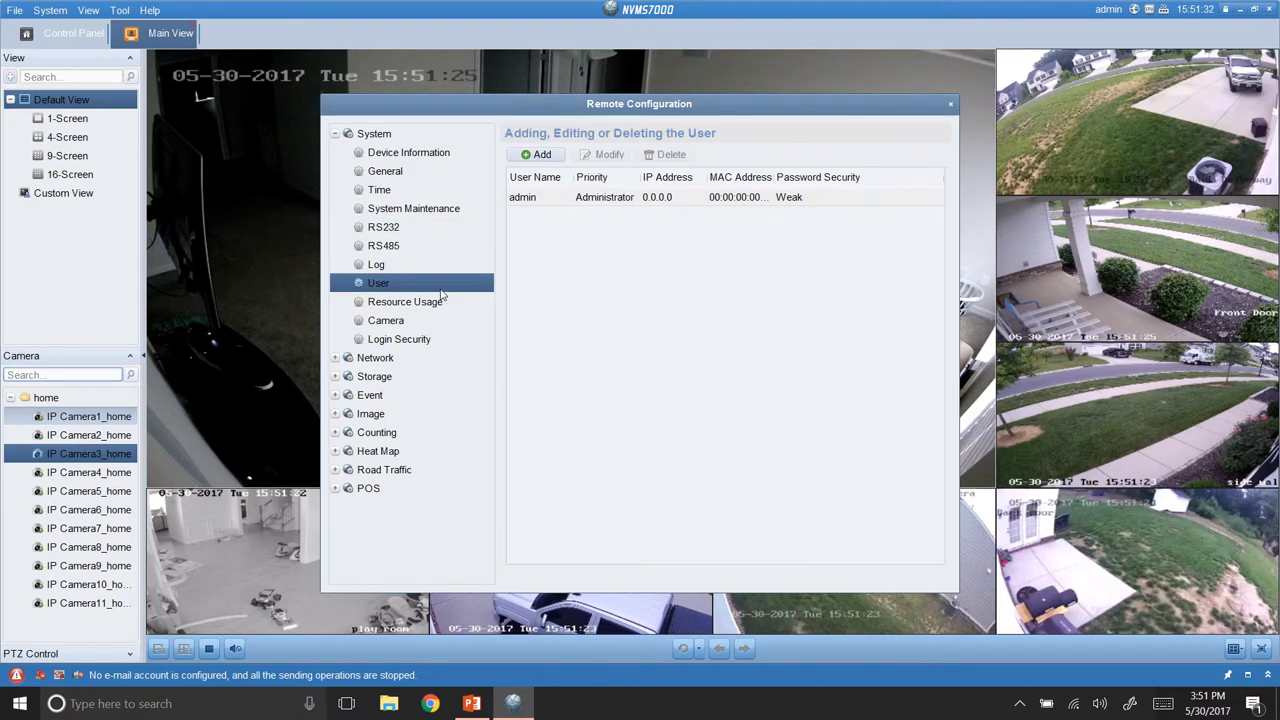
Add a new user of type Operator with user name test1.
left_click(541, 155)
left_click(567, 237)
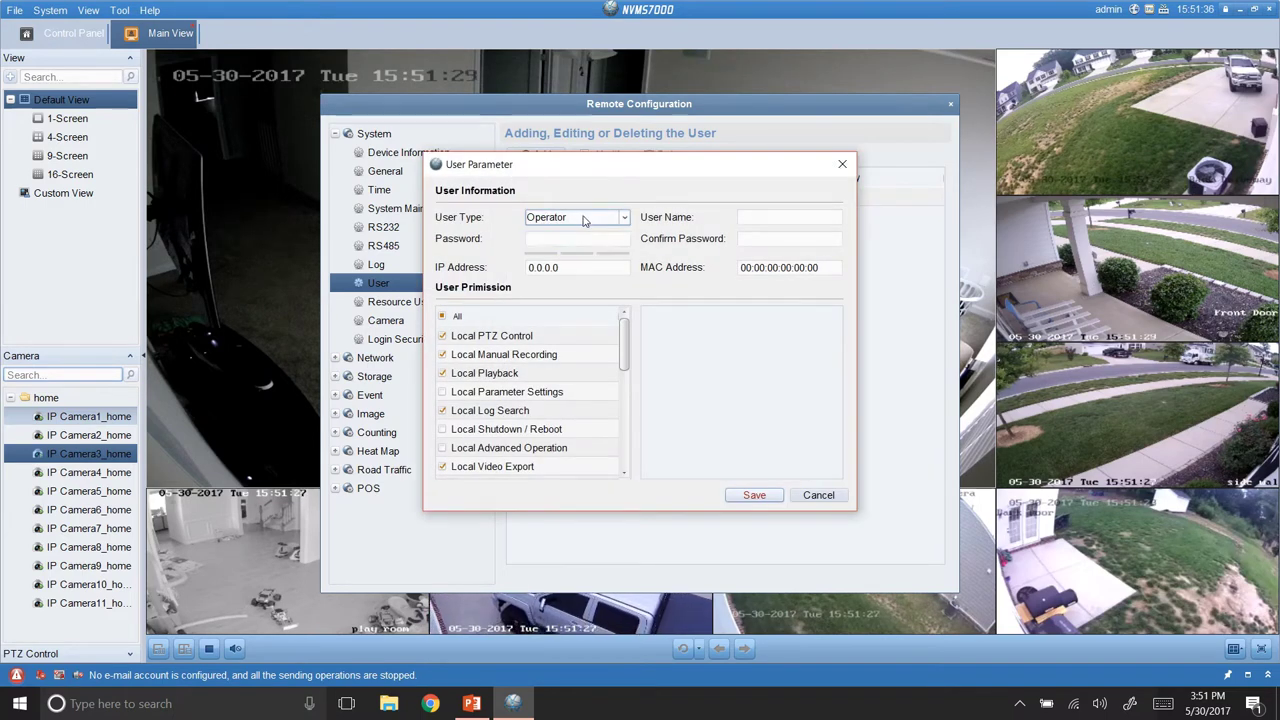
left_click(582, 218)
left_click(582, 221)
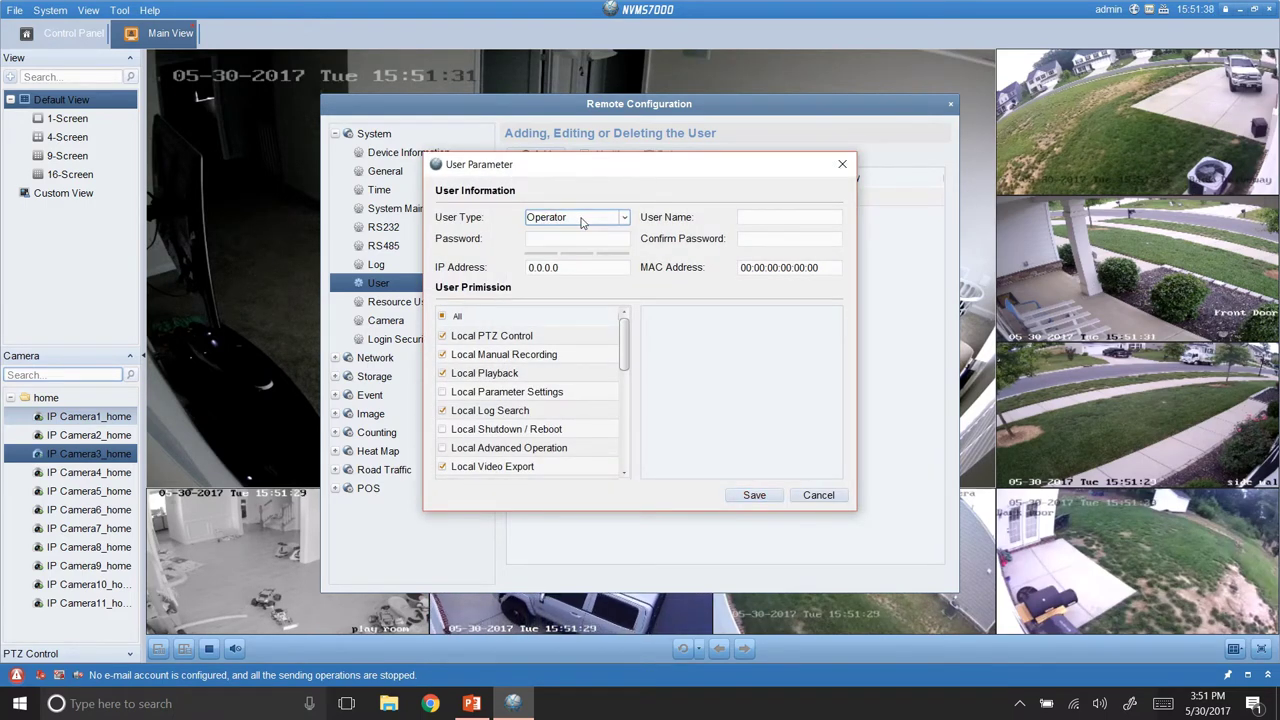
left_click(582, 219)
left_click(582, 219)
left_click(758, 217)
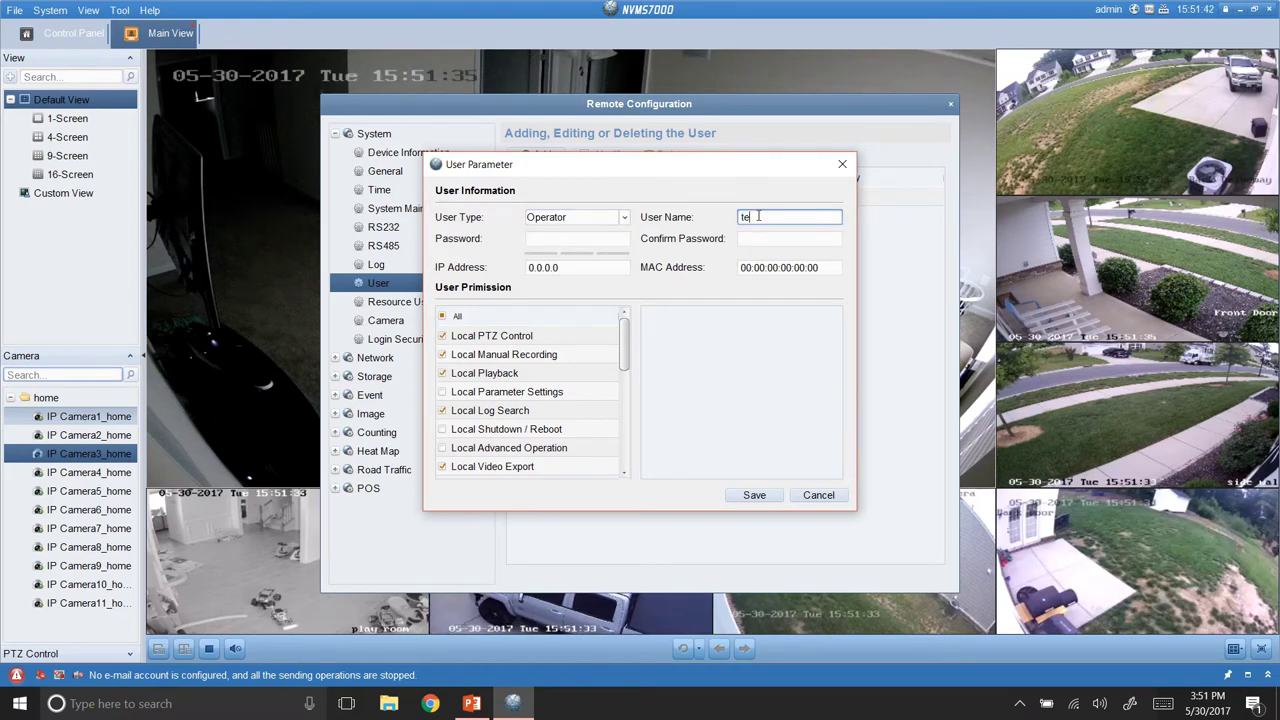
type("test1")
Enter the new user's password and retype it in Confirm Password.
left_click(582, 240)
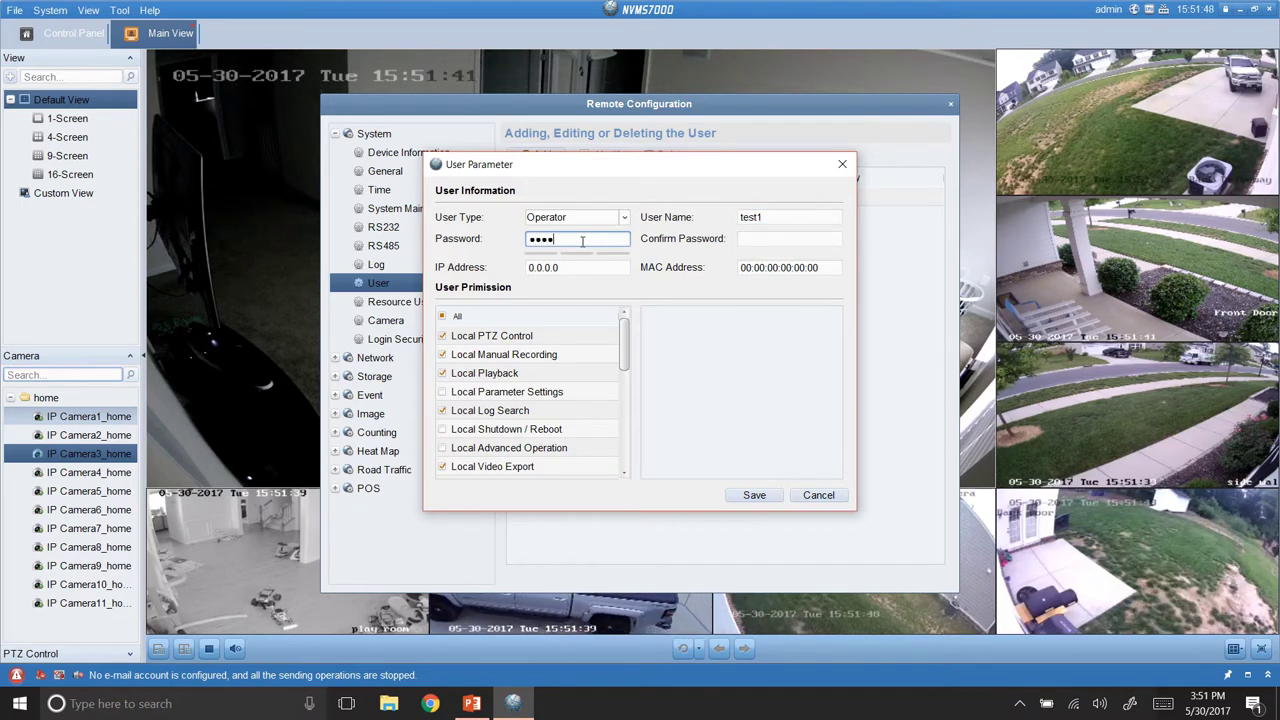
type("••••••••")
key("Tab")
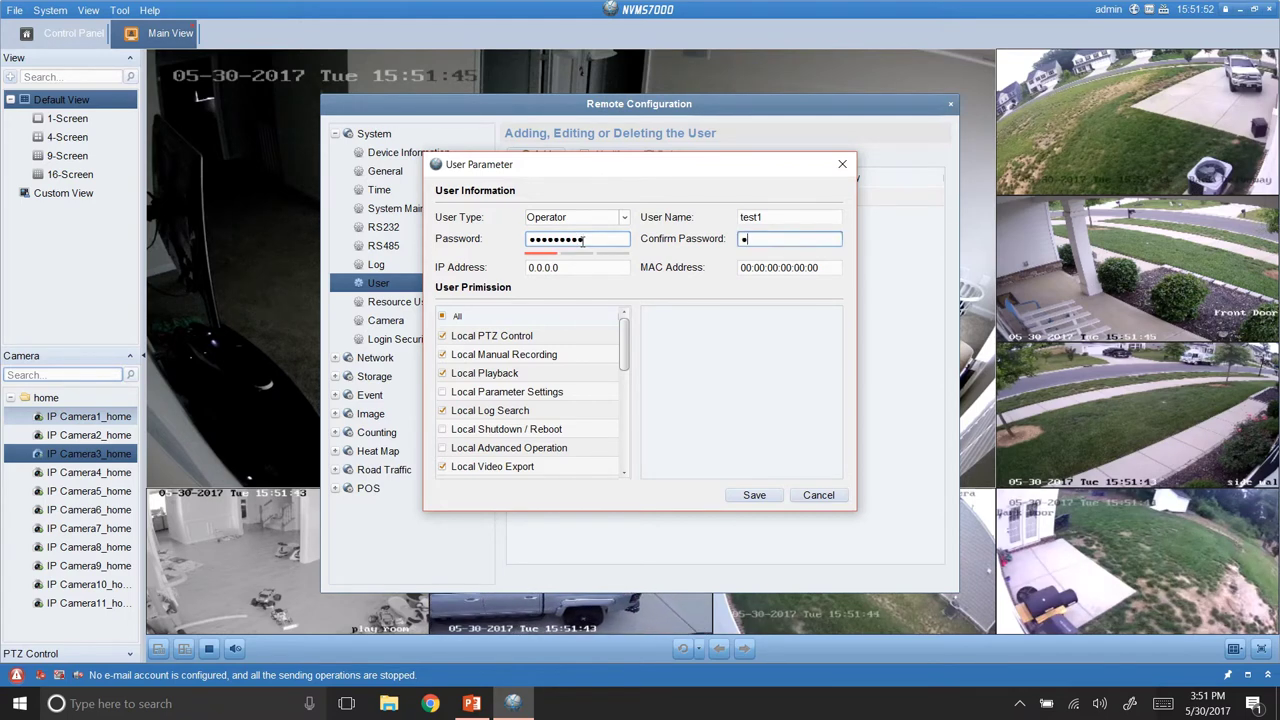
key("BackSpace")
key("BackSpace")
key("BackSpace")
type("1234567890")
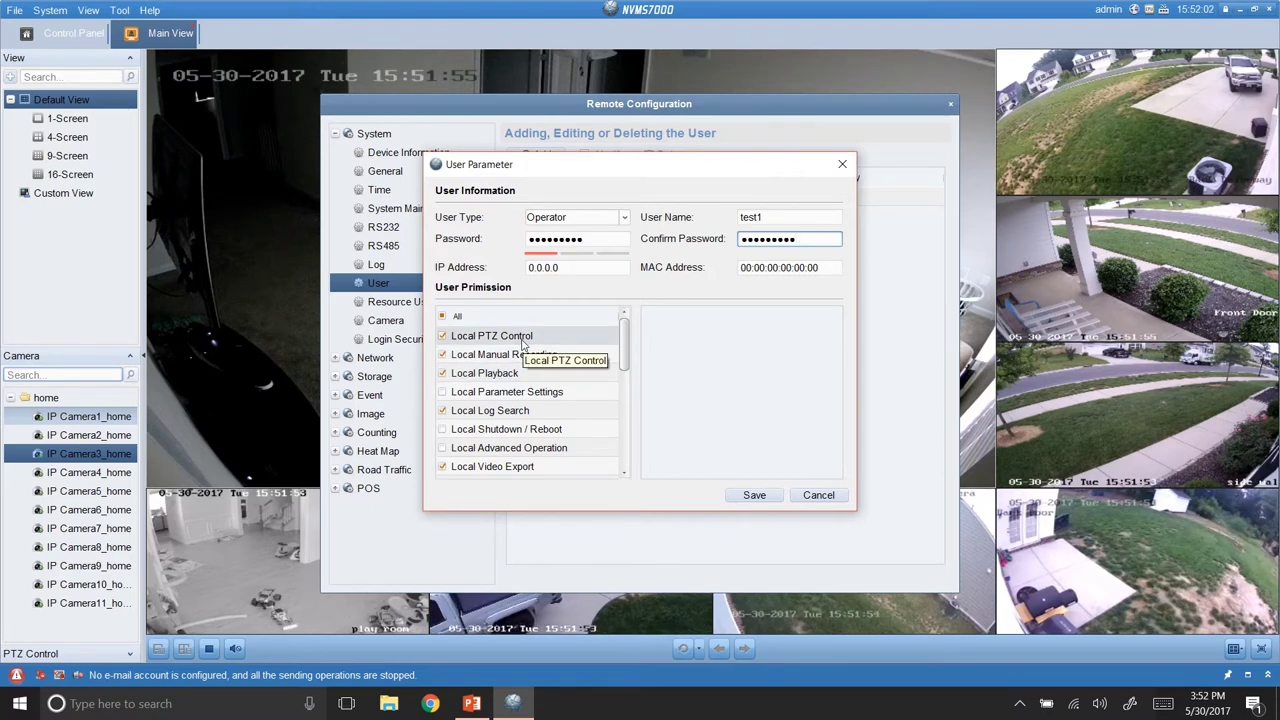
Scroll through the Operator user's permission lists.
scroll(526, 360, "down", 2)
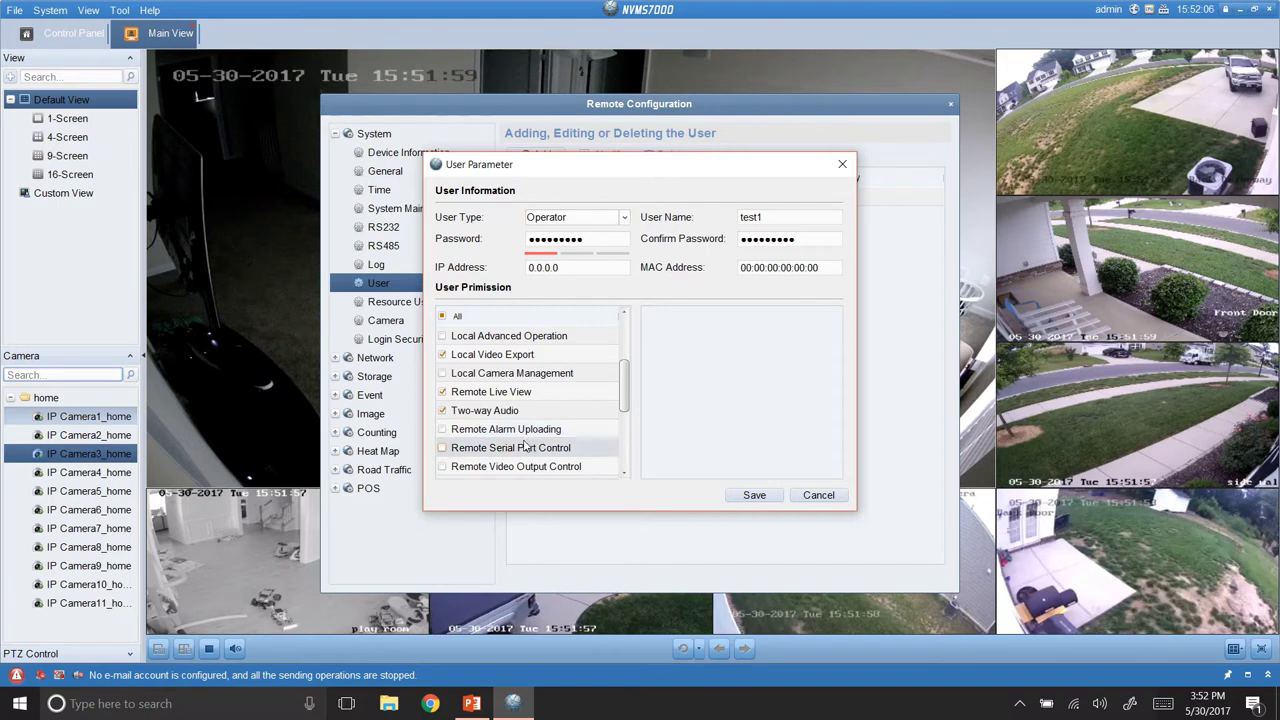
scroll(526, 447, "down", 1)
scroll(520, 395, "down", 2)
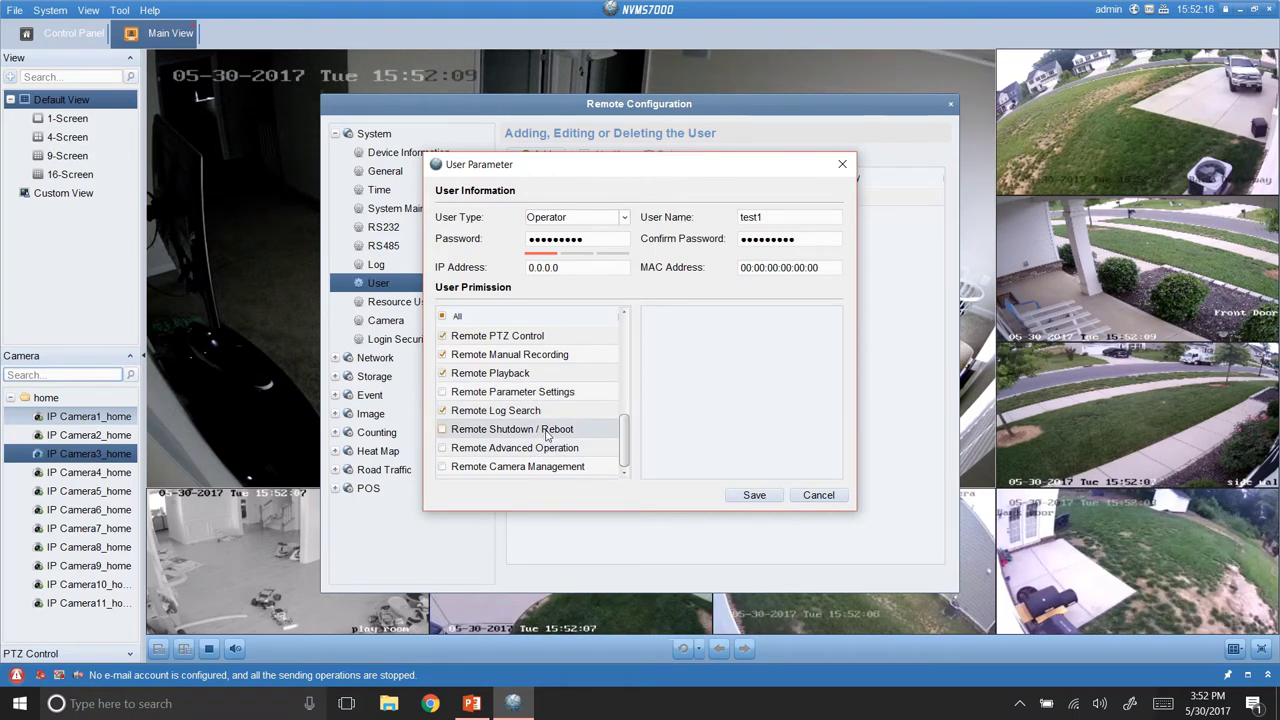
scroll(547, 435, "up", 1)
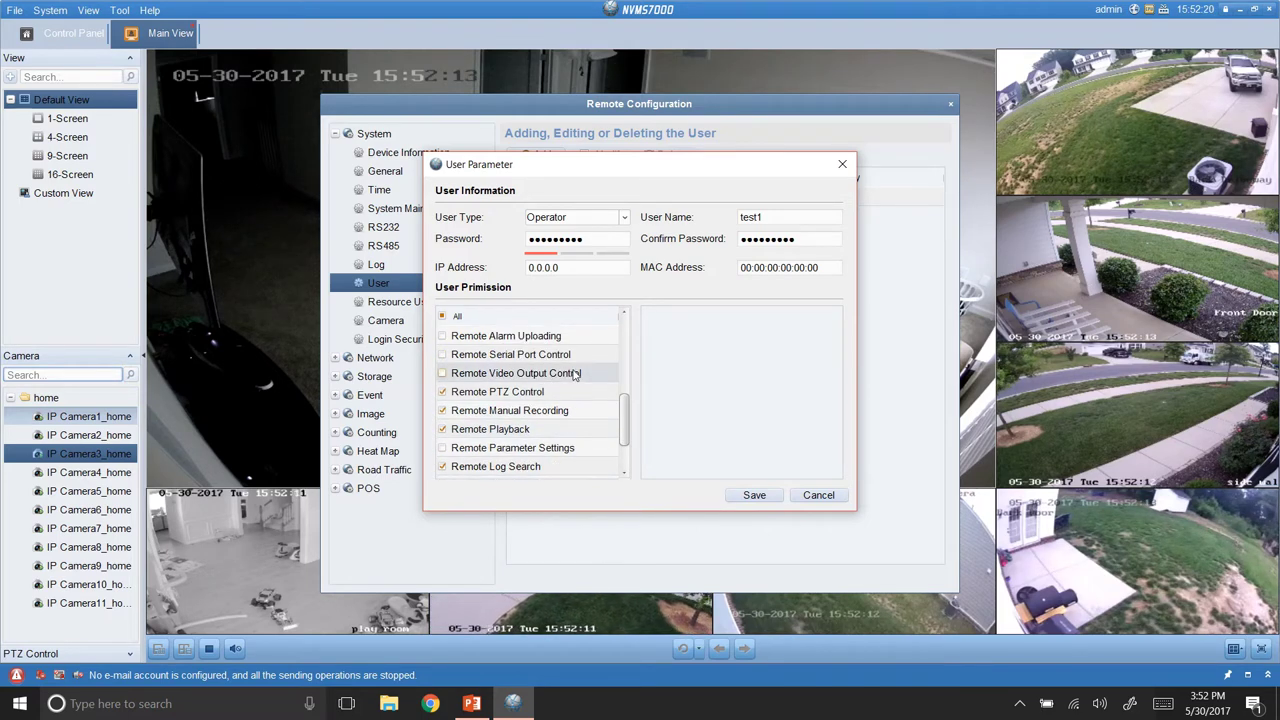
scroll(572, 358, "up", 1)
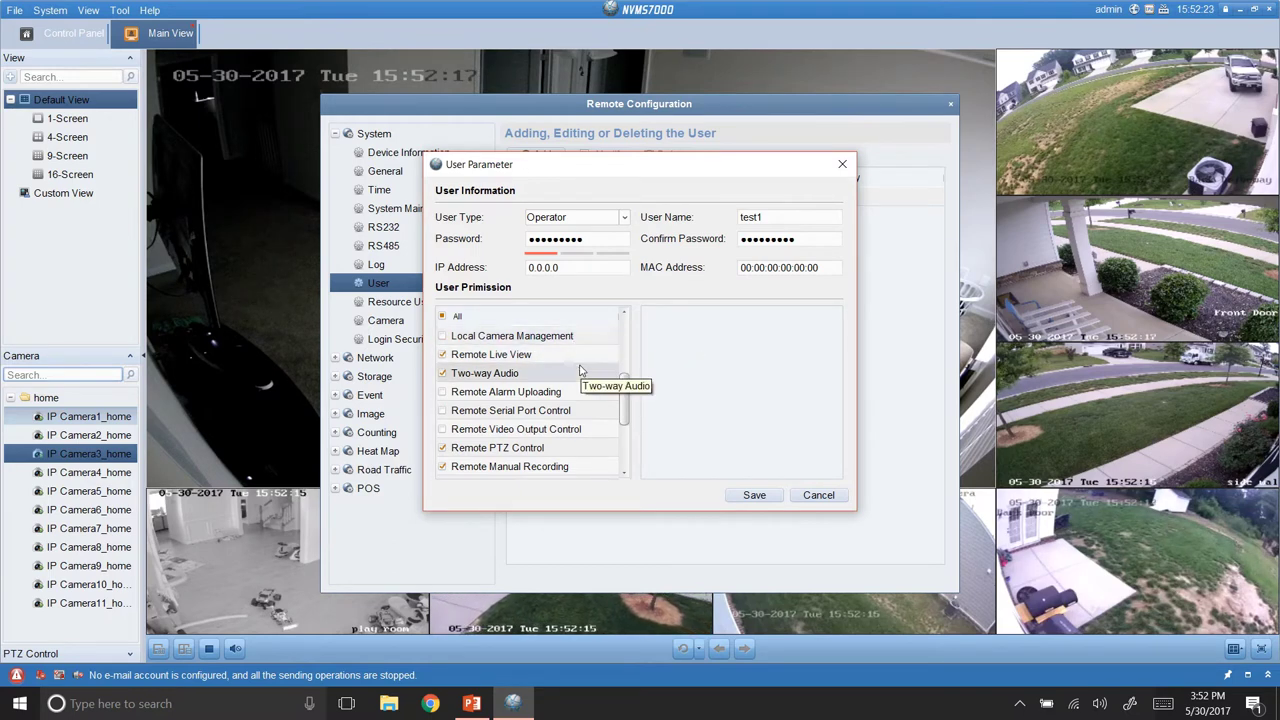
Check which cameras Remote Live View covers, then cancel without saving test1.
left_click(555, 356)
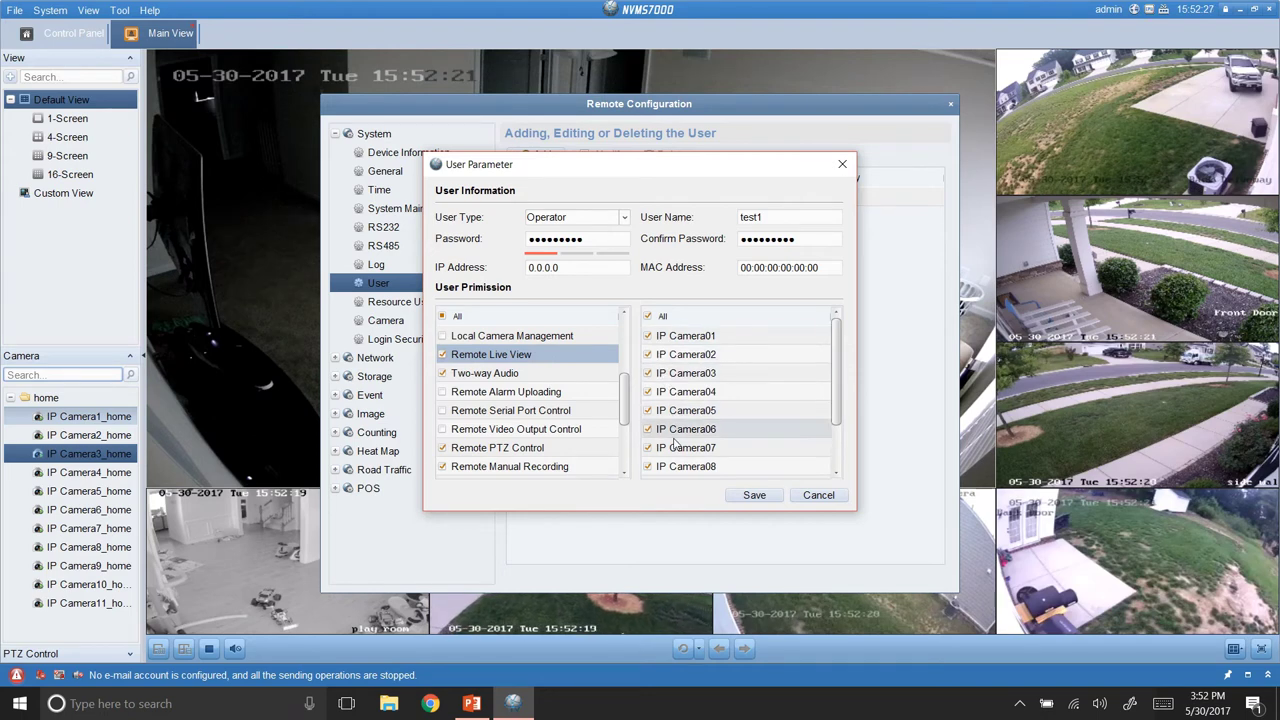
scroll(683, 430, "down", 1)
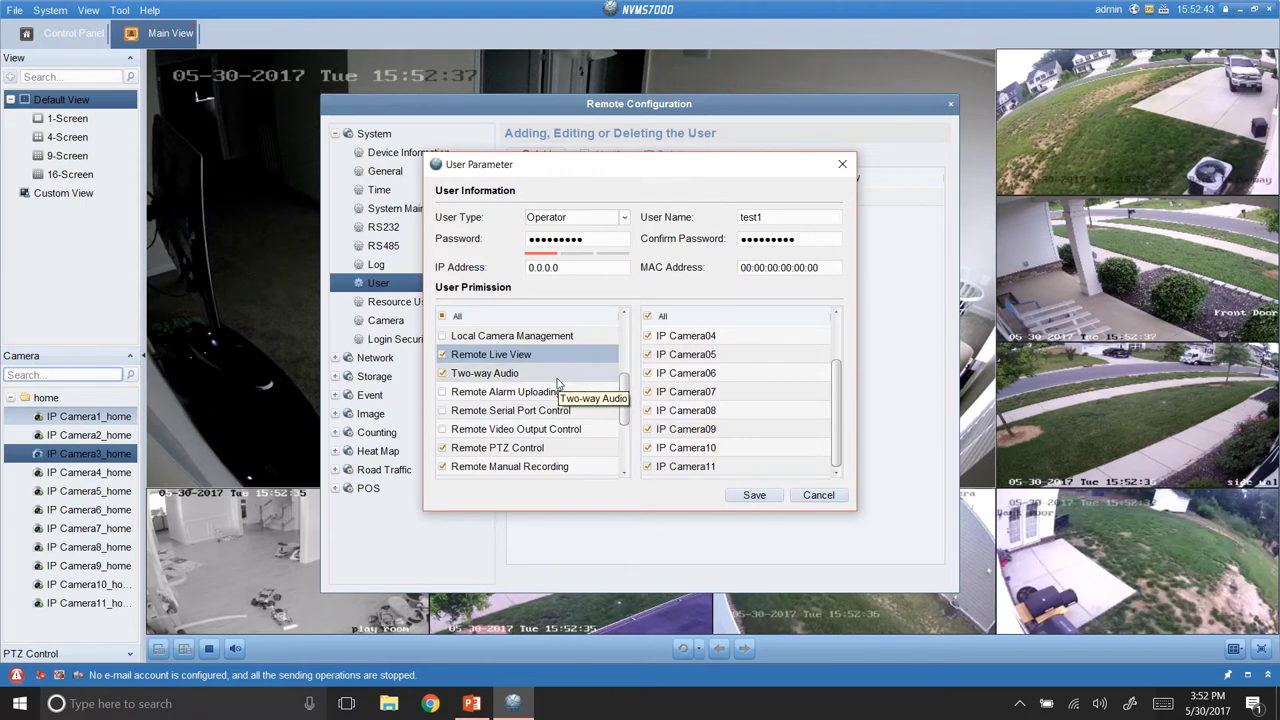
scroll(580, 425, "down", 1)
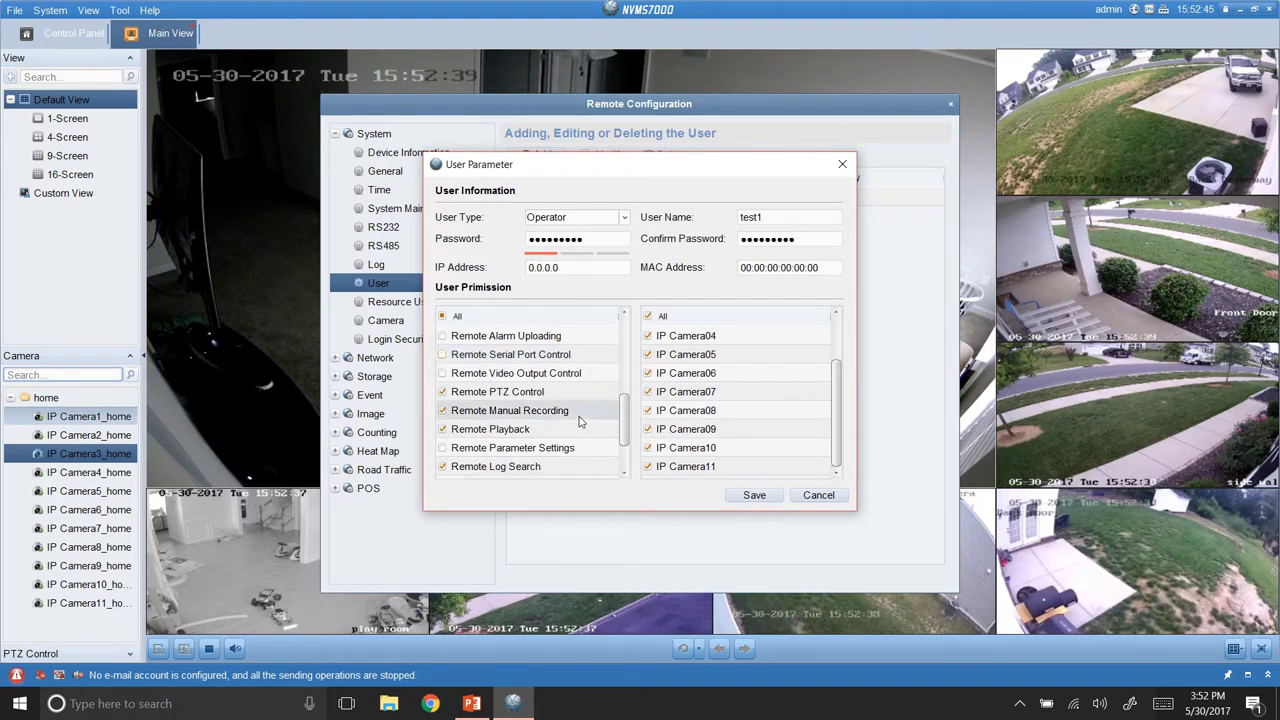
scroll(580, 420, "down", 1)
scroll(580, 420, "up", 2)
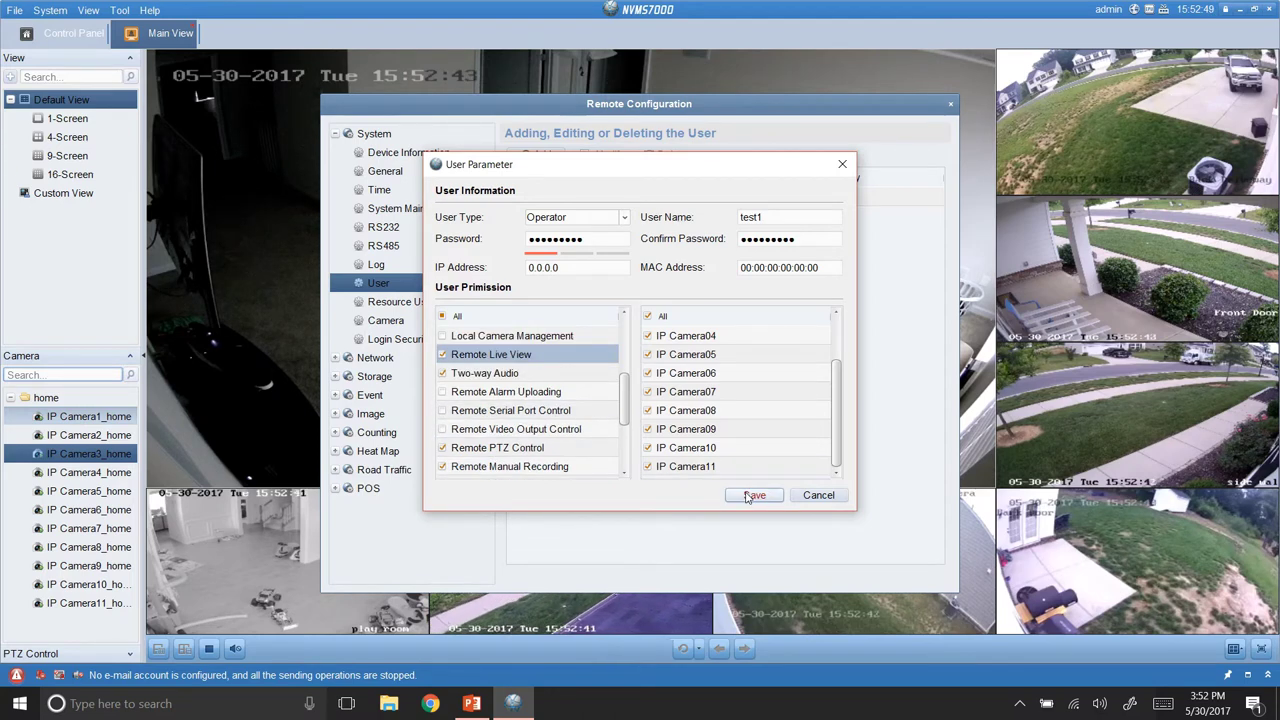
left_click(817, 496)
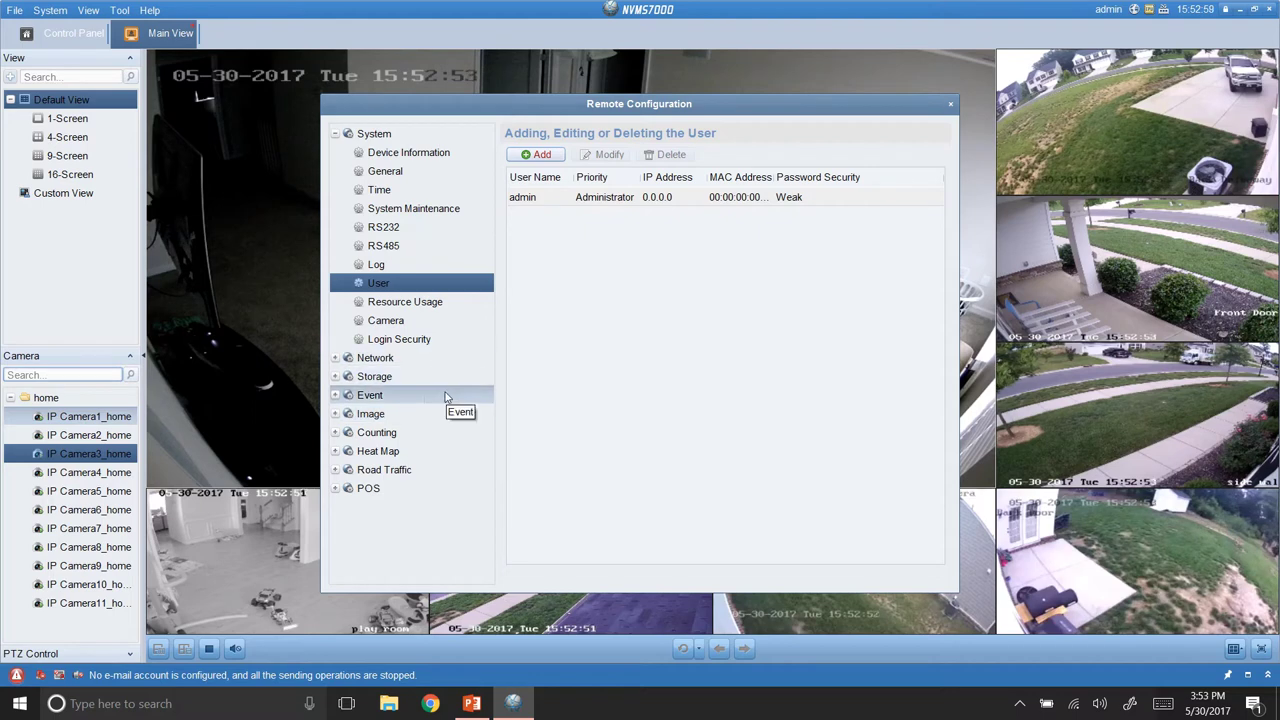
Review IP Camera1's Video & Audio and Image Settings pages, then close Remote Configuration.
left_click(445, 413)
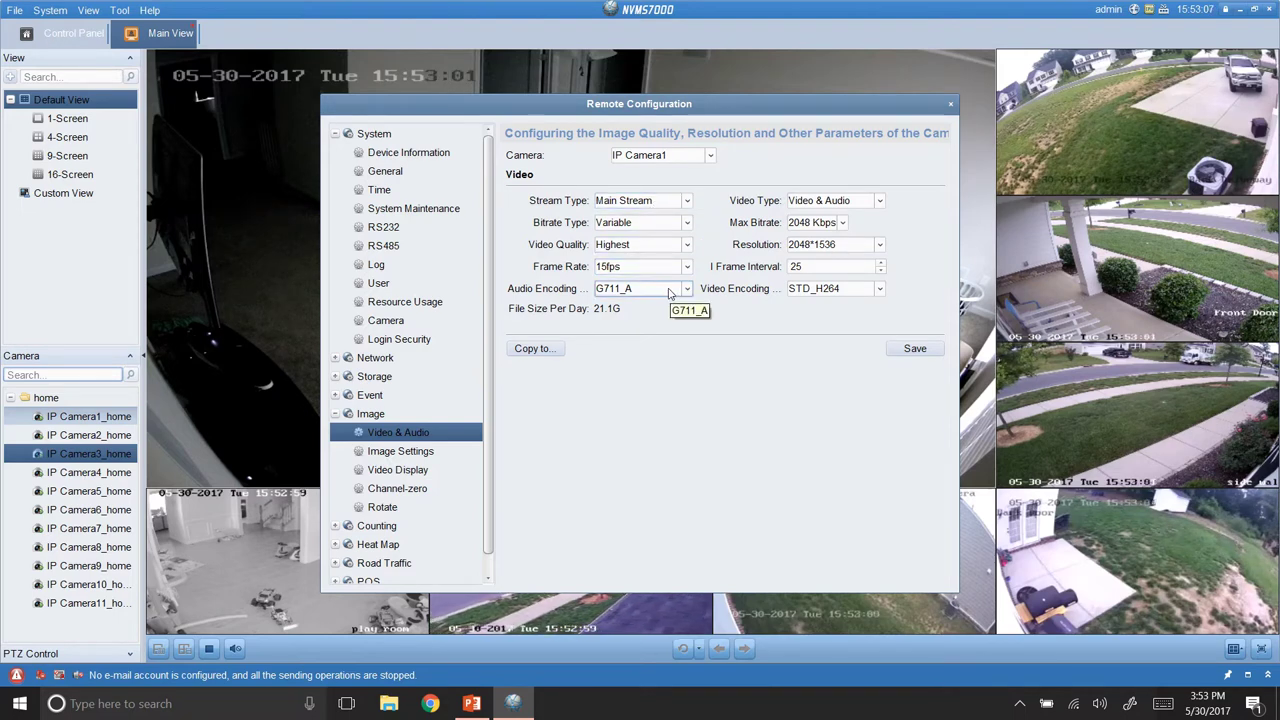
left_click(431, 455)
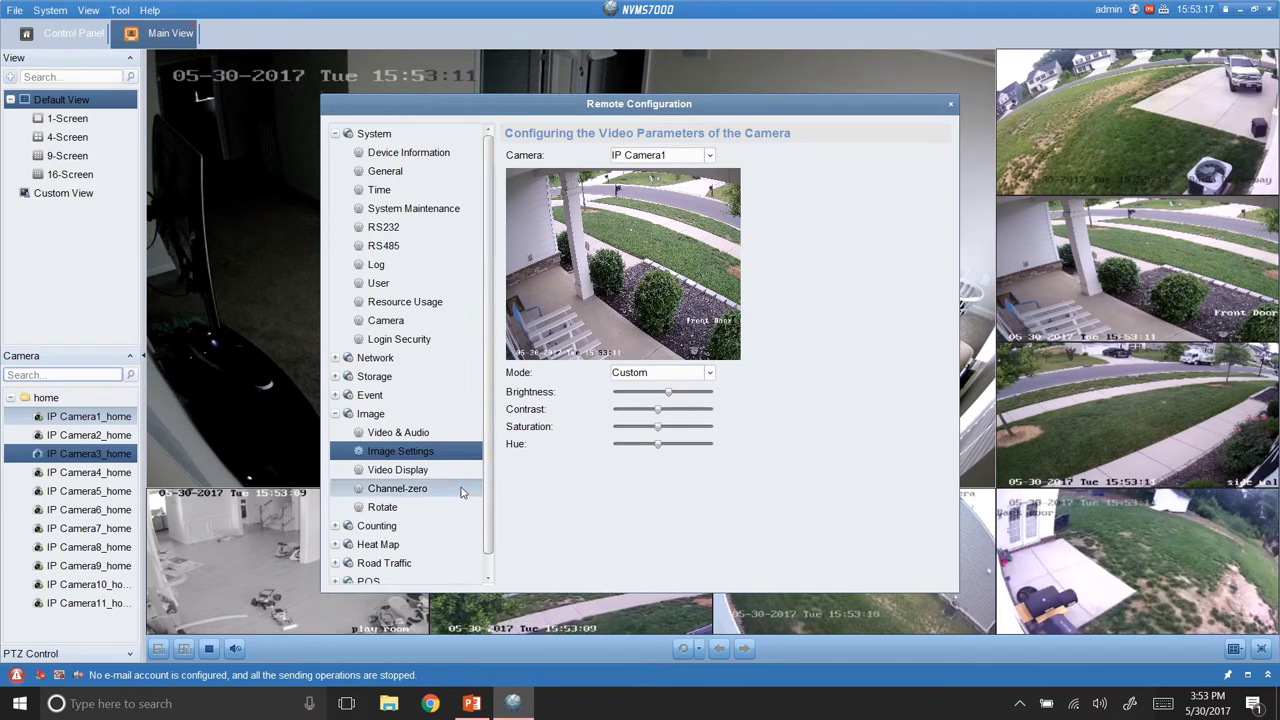
scroll(440, 503, "down", 1)
scroll(440, 503, "up", 1)
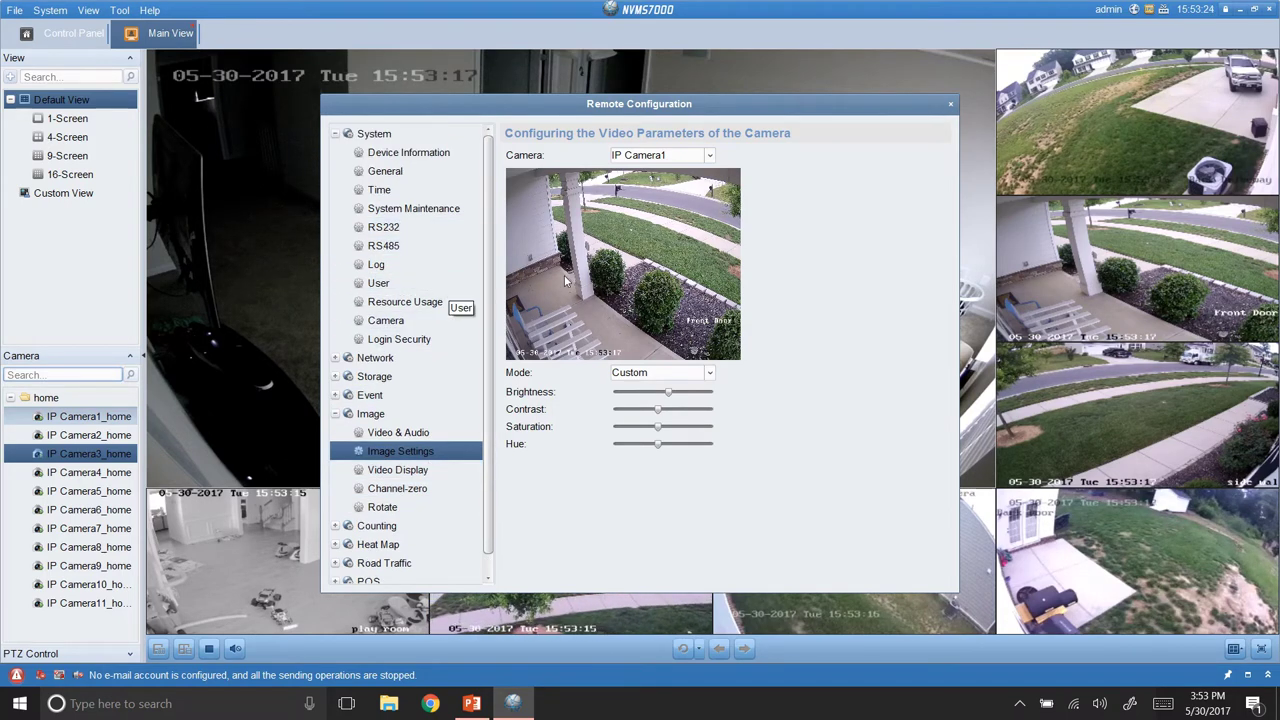
left_click(950, 104)
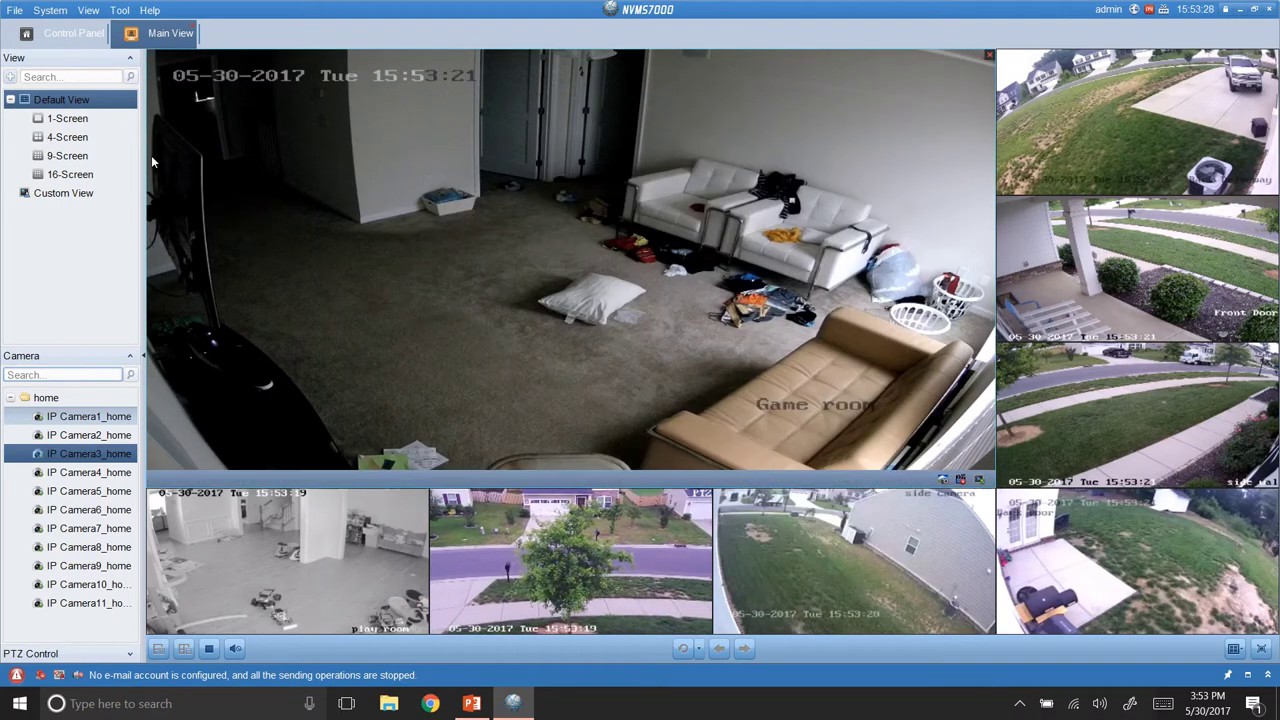
Stop live view, start an E-map without choosing an image, and return to the Control Panel.
left_click(200, 28)
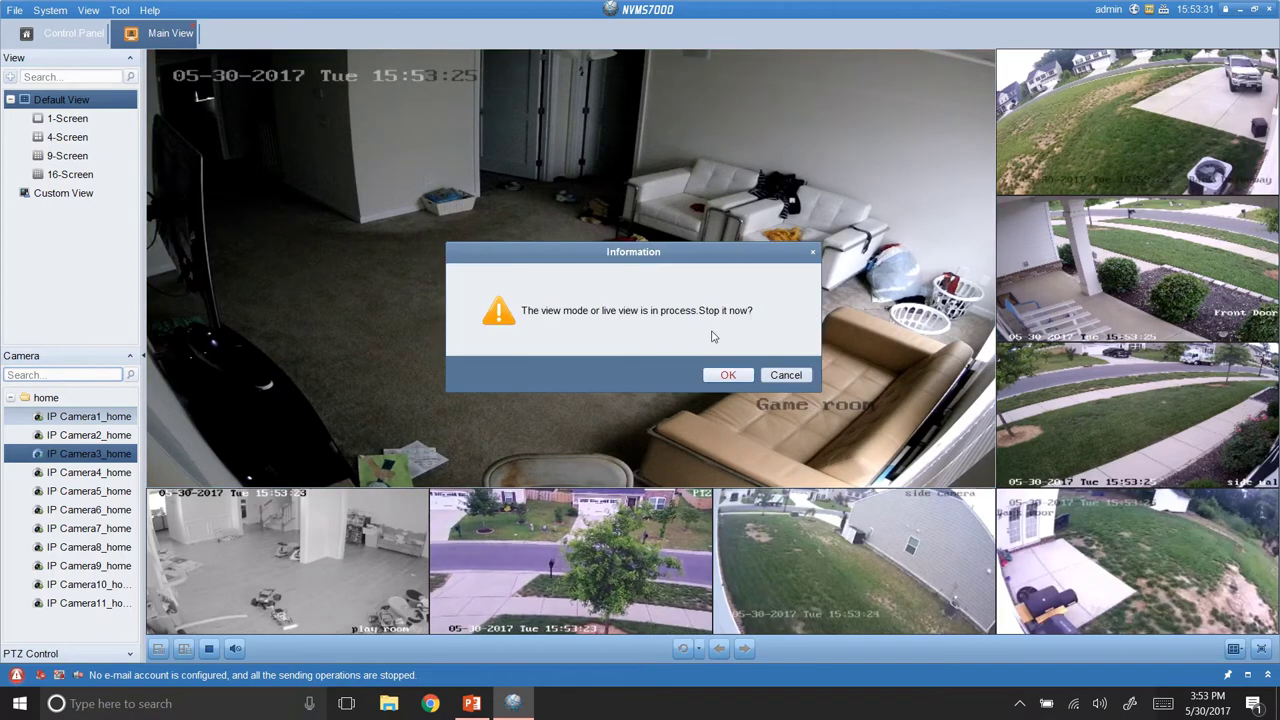
key("Escape")
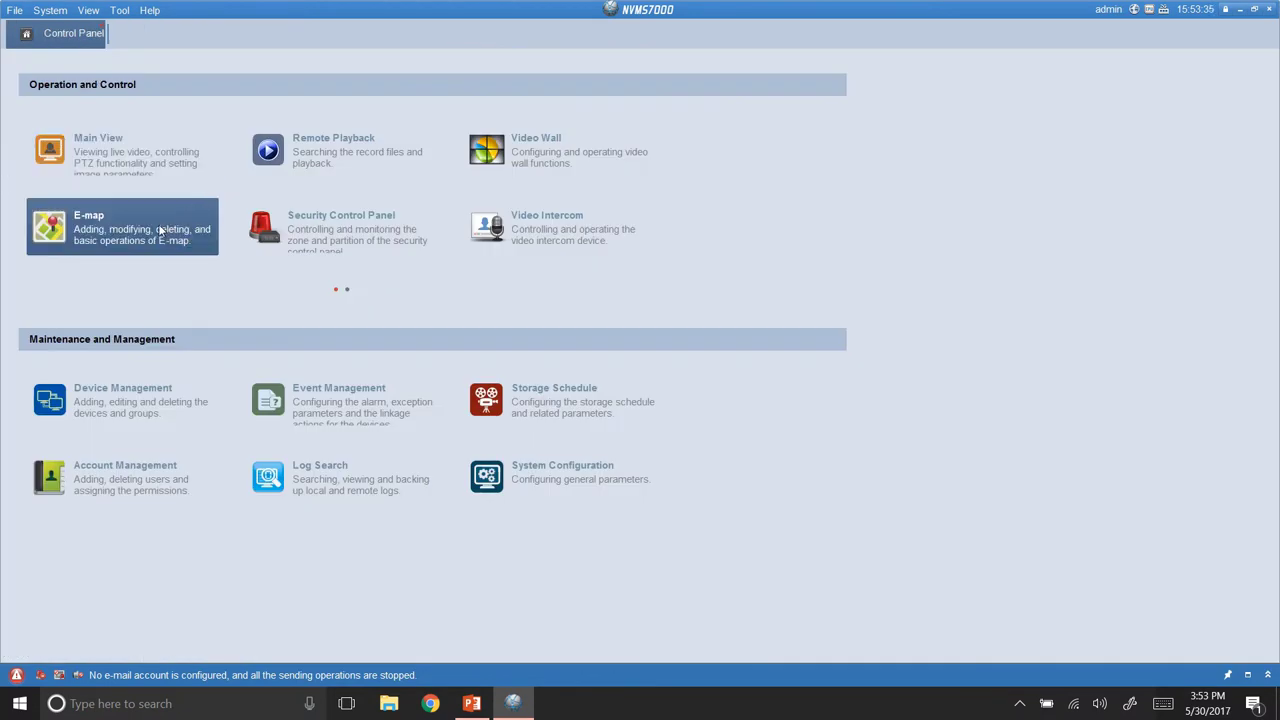
left_click(155, 233)
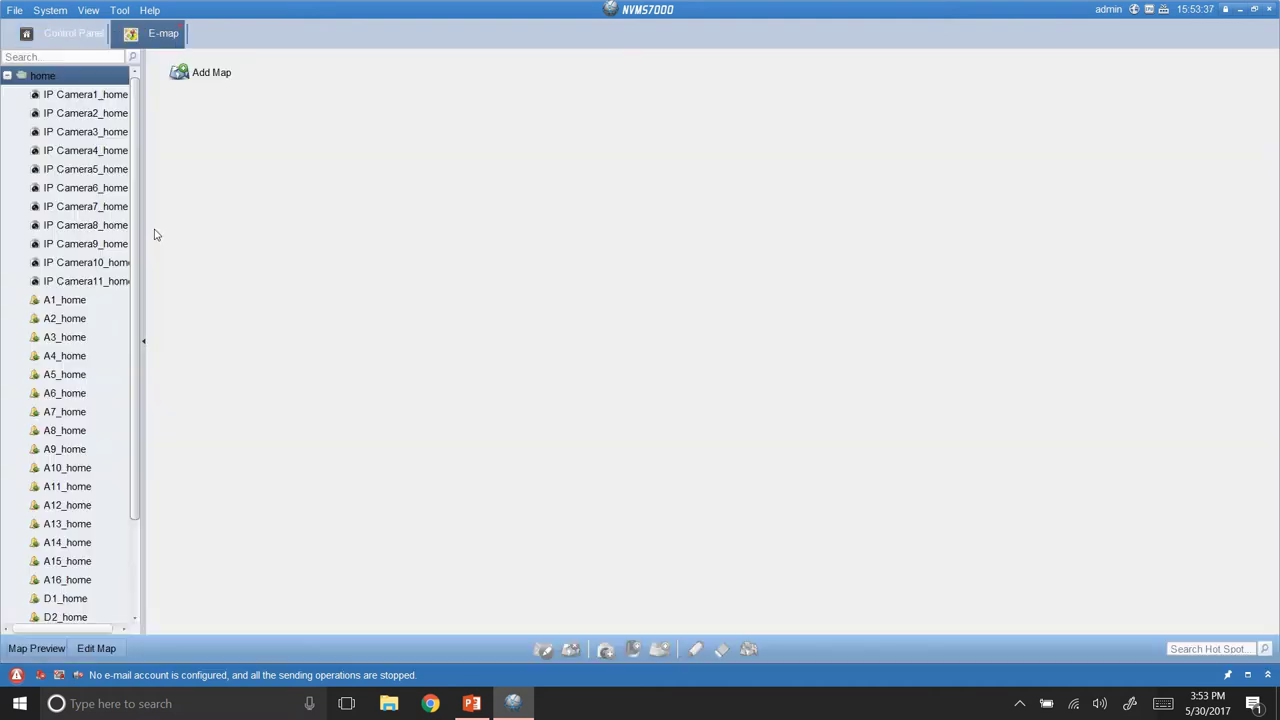
left_click(189, 81)
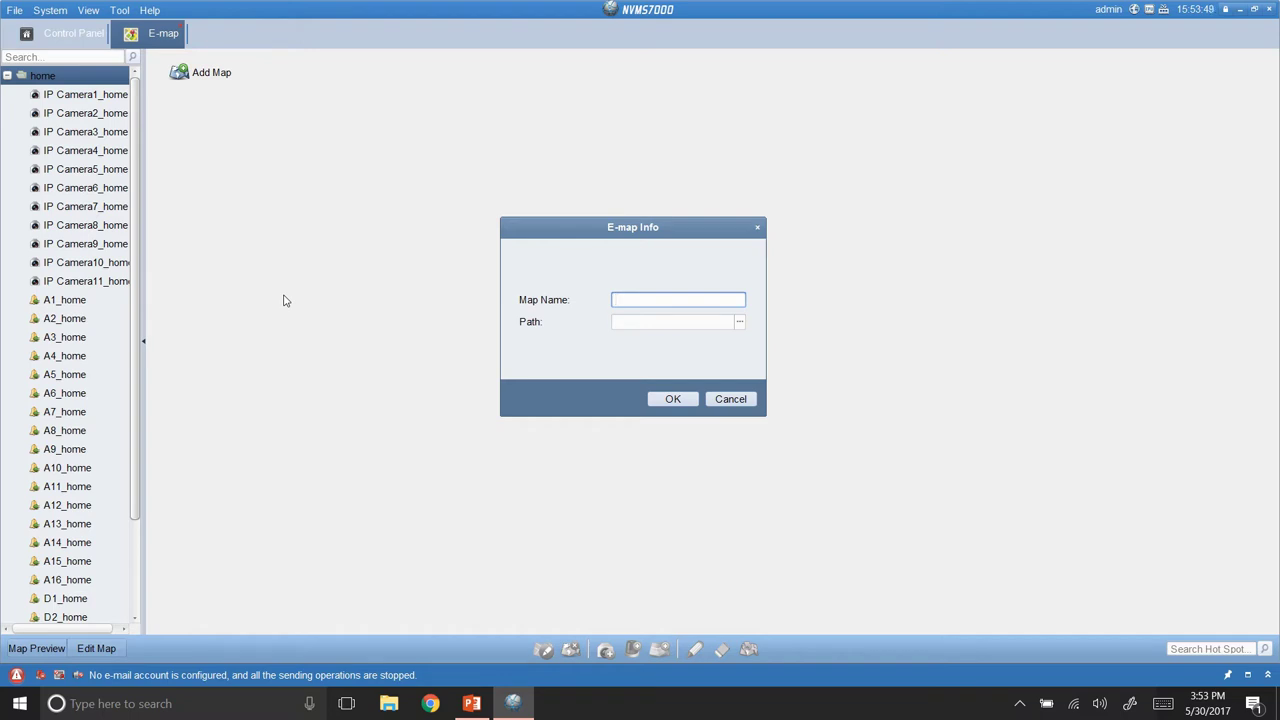
left_click(737, 326)
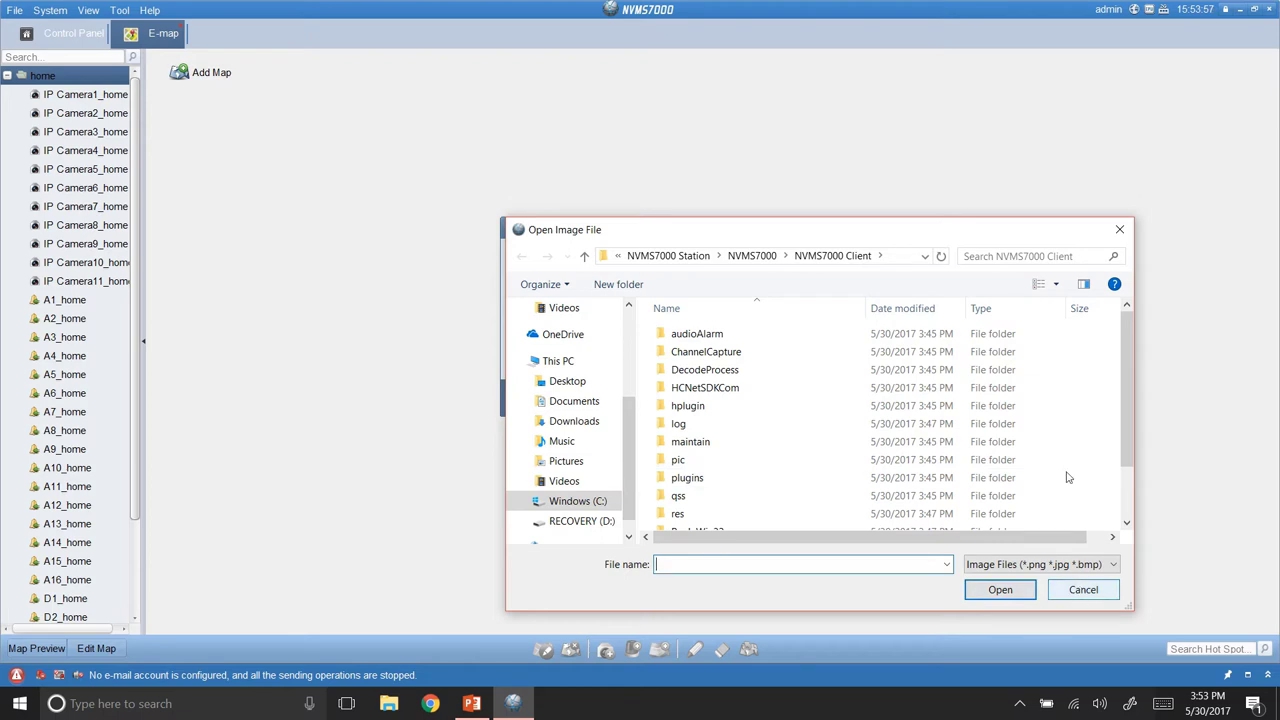
left_click(1119, 229)
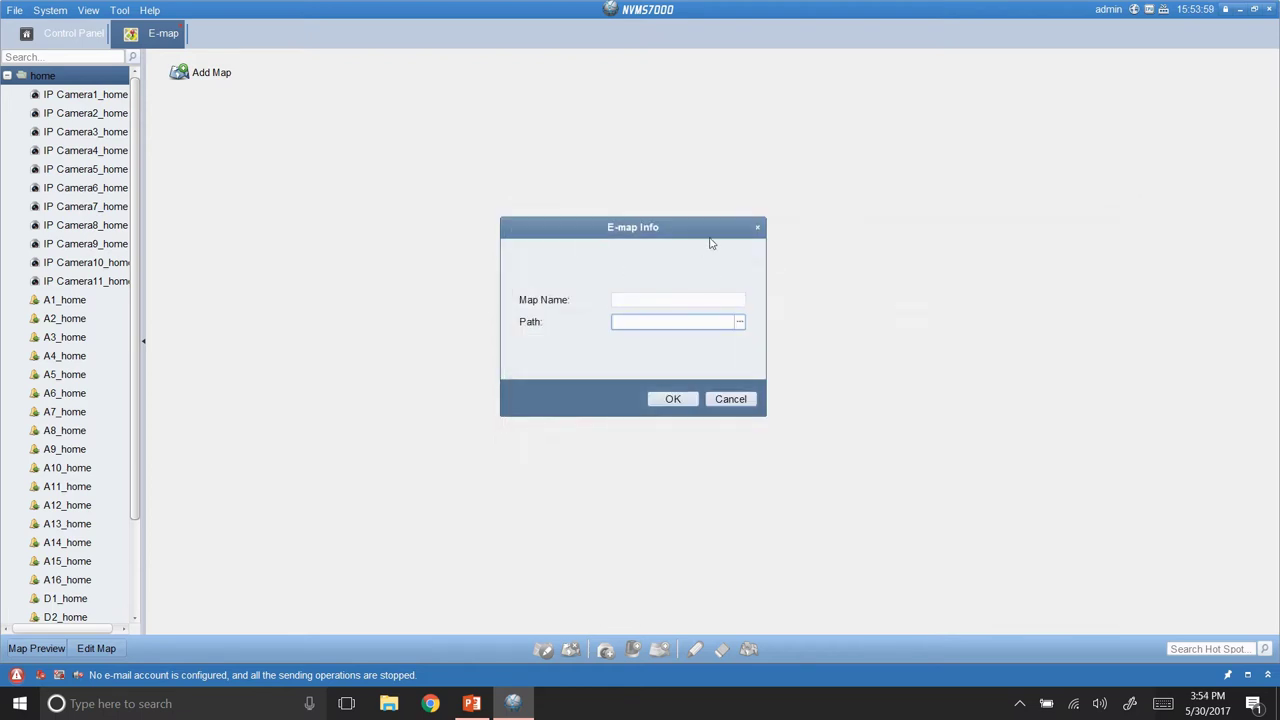
left_click(757, 228)
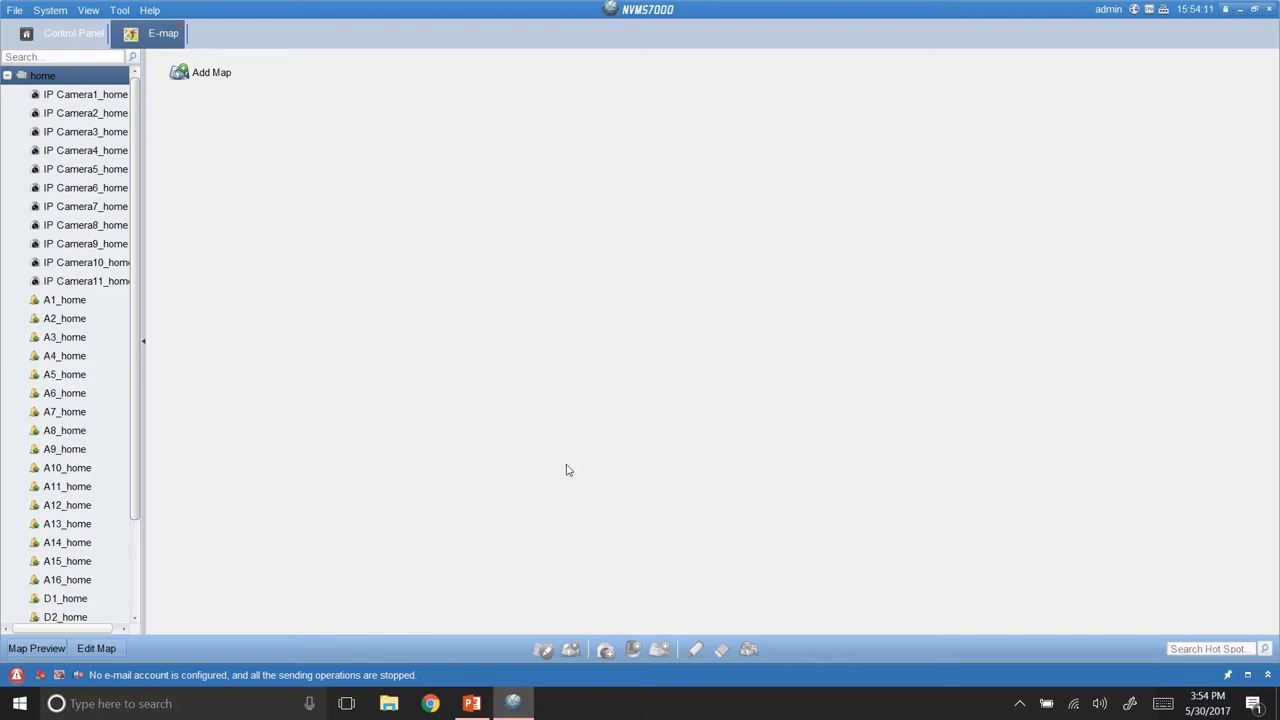
left_click(181, 29)
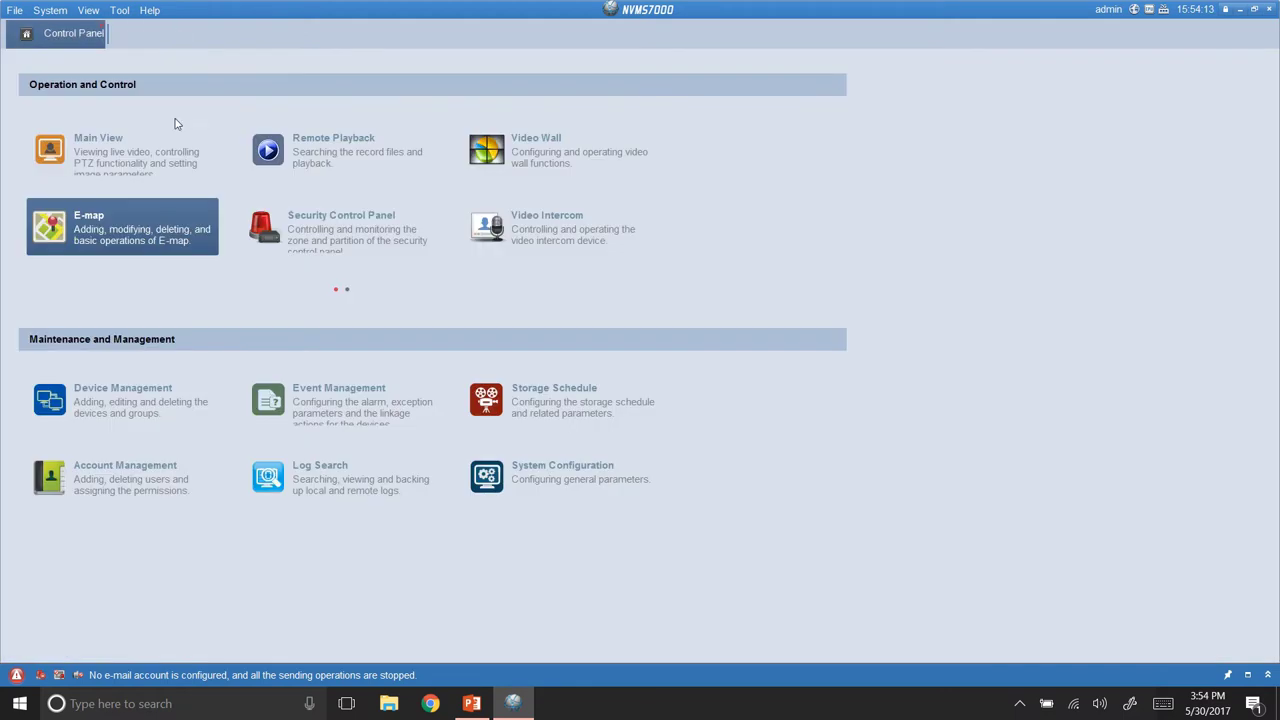
Open Remote Playback and set the search range to 2017.05.24, 00:00:00 to 23:59:59.
left_click(324, 155)
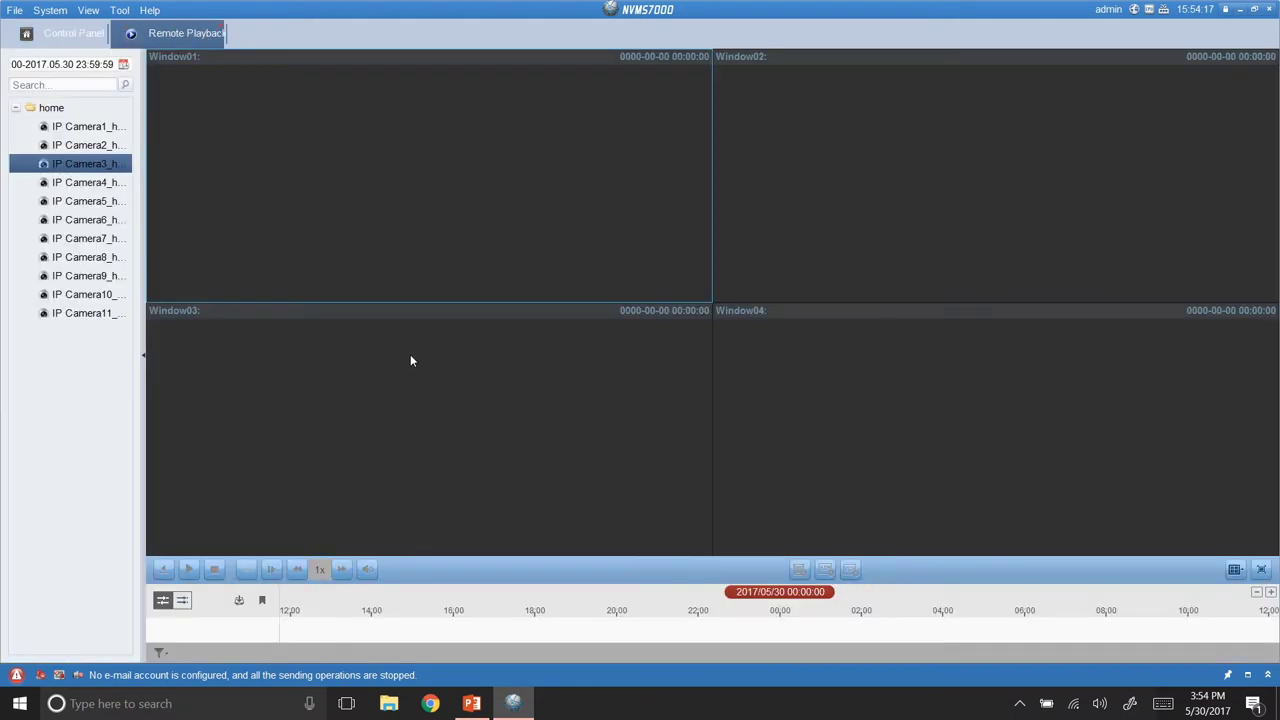
left_click(123, 67)
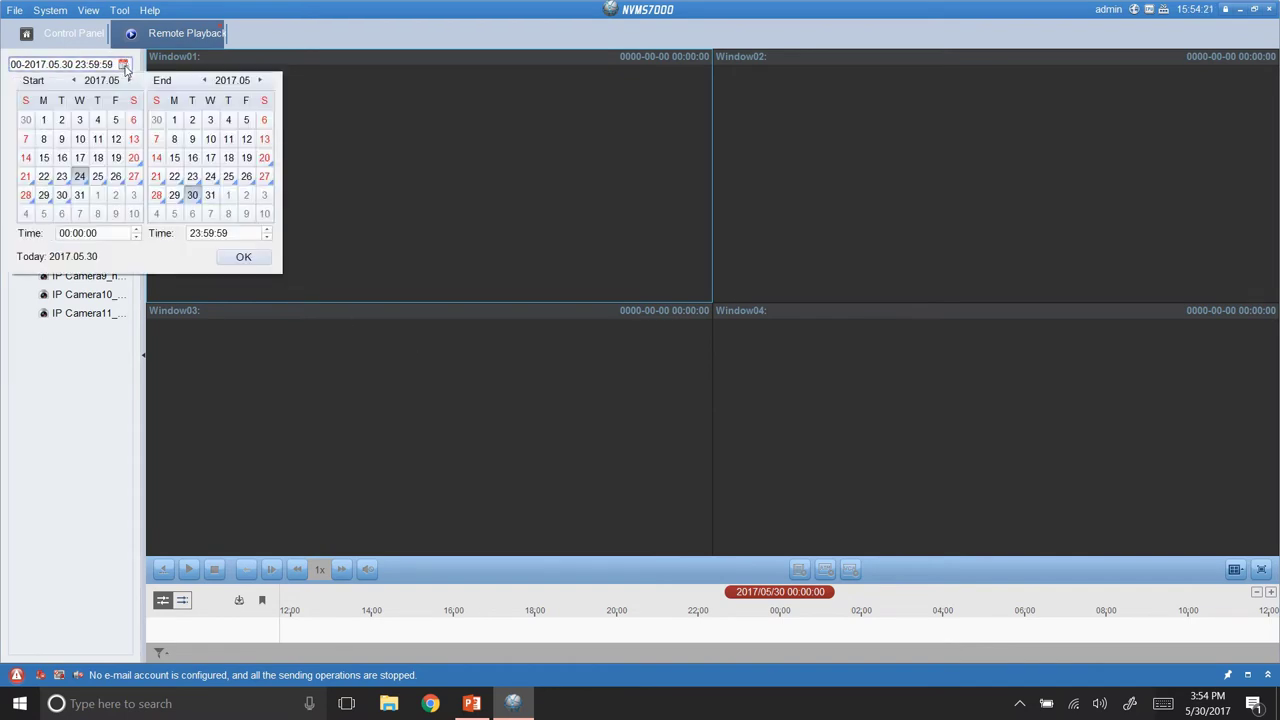
left_click(81, 178)
left_click(210, 177)
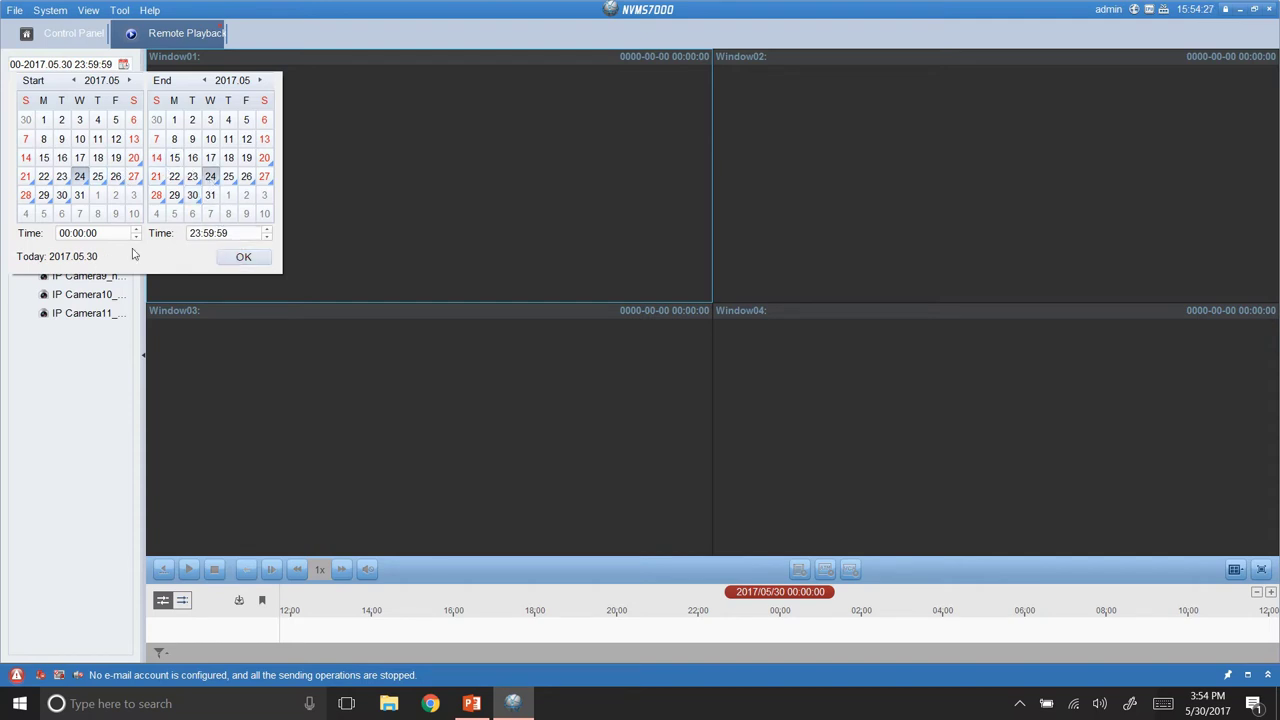
left_click(243, 257)
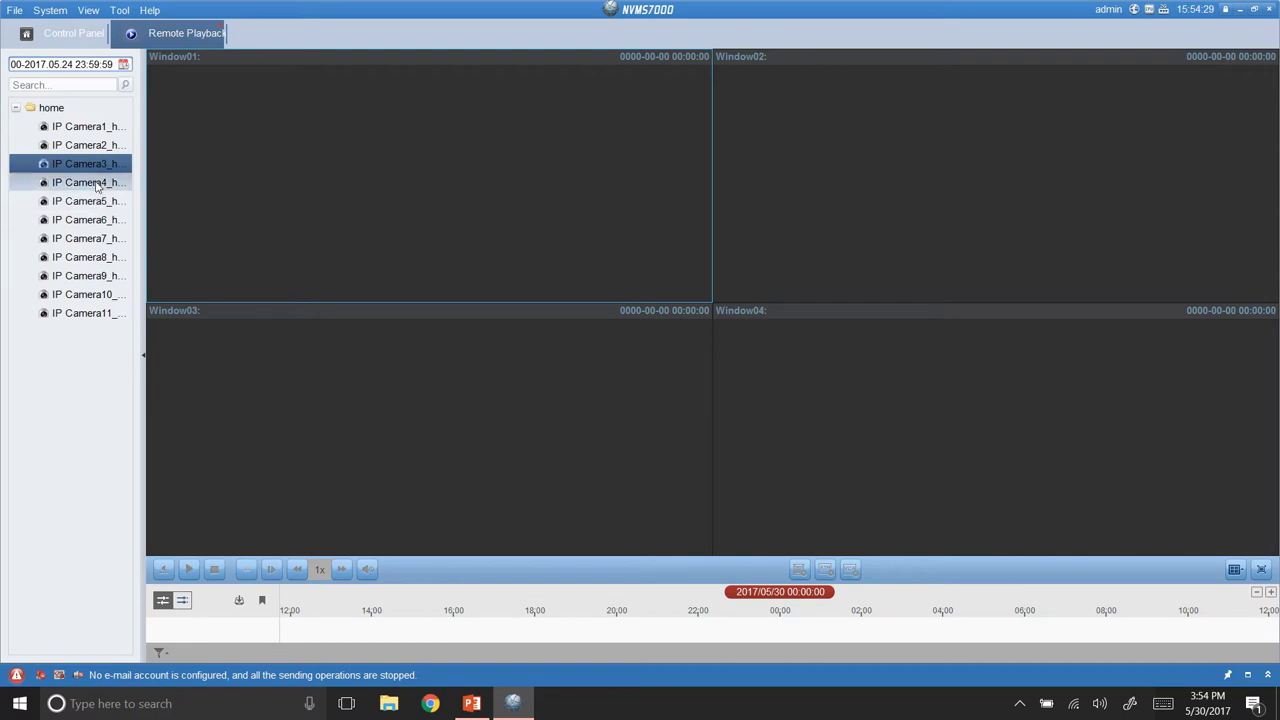
Play IP Camera4's 05:59:31 recording in Window01 and jump the timeline to around 08:48.
left_click_drag(88, 182, 272, 182)
left_click_drag(420, 168, 463, 278)
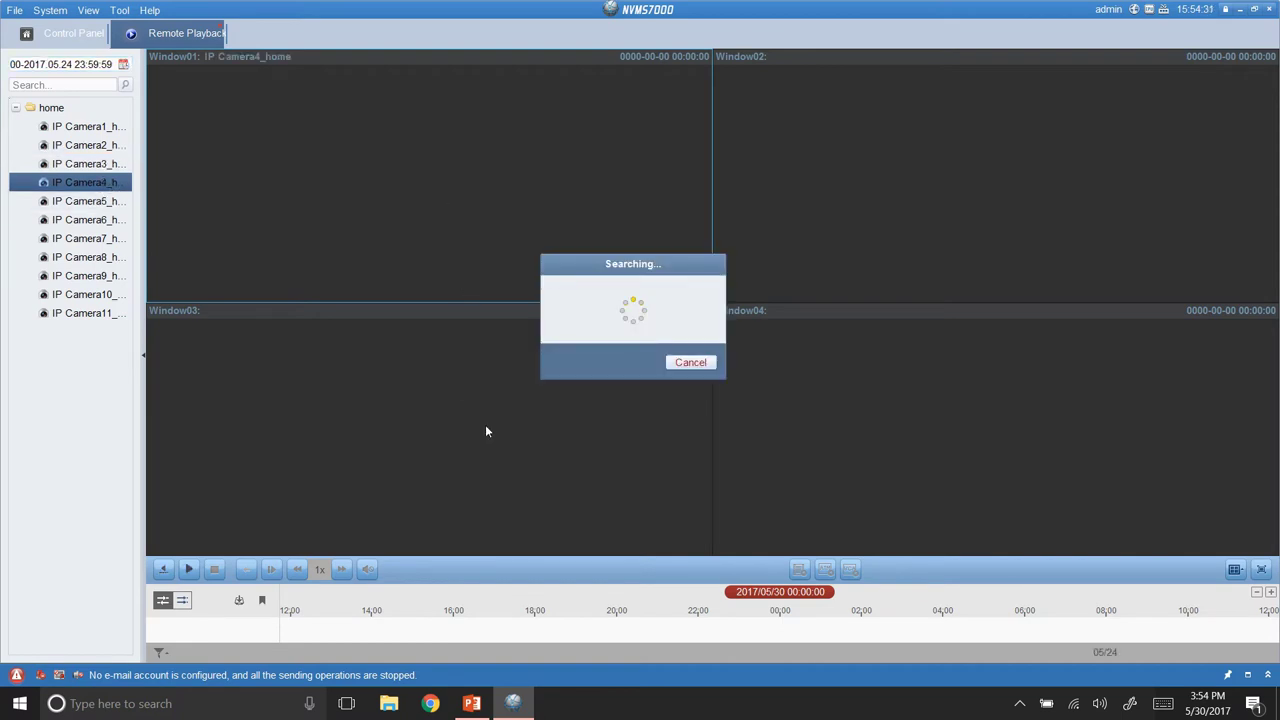
mouse_move(457, 245)
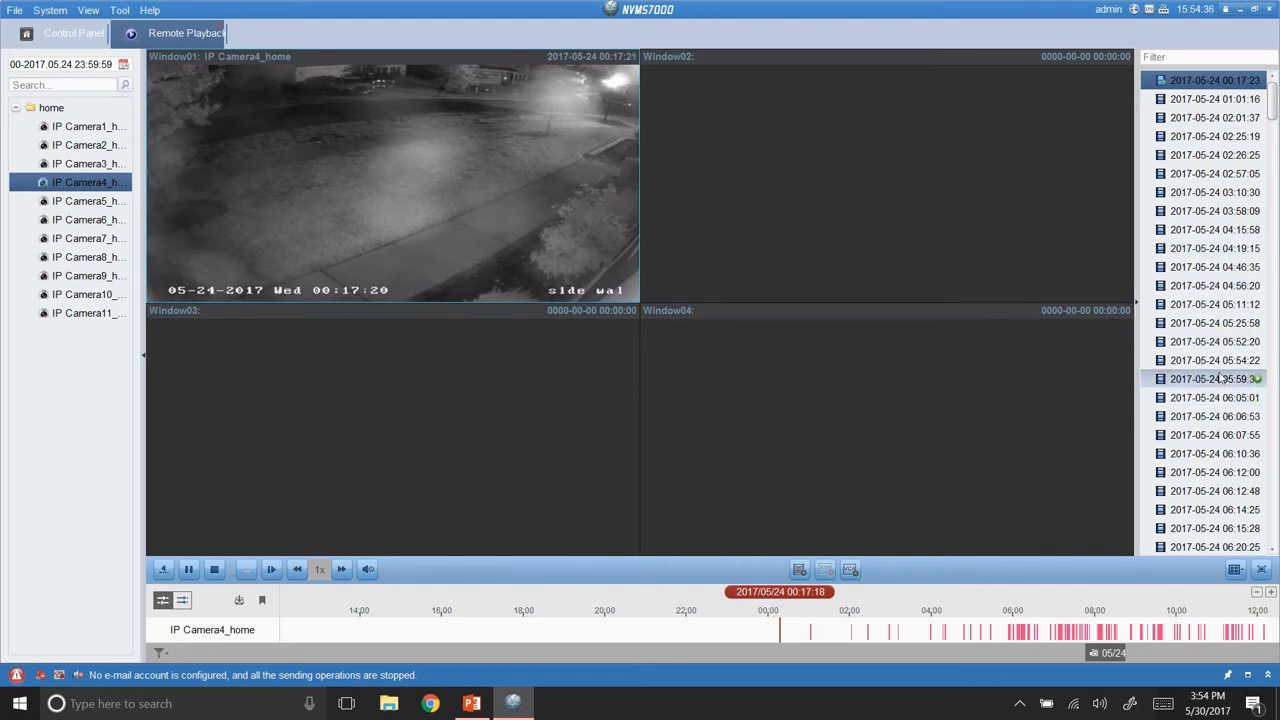
double_click(1254, 384)
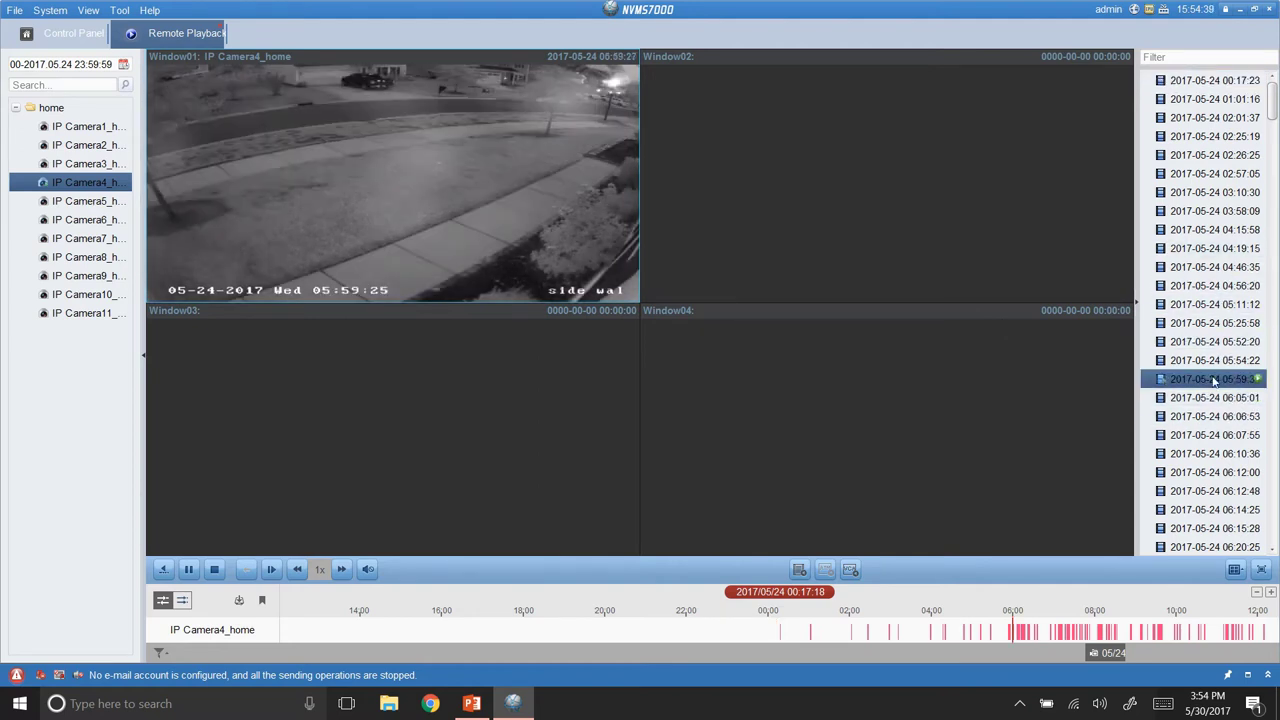
left_click_drag(1015, 628, 545, 620)
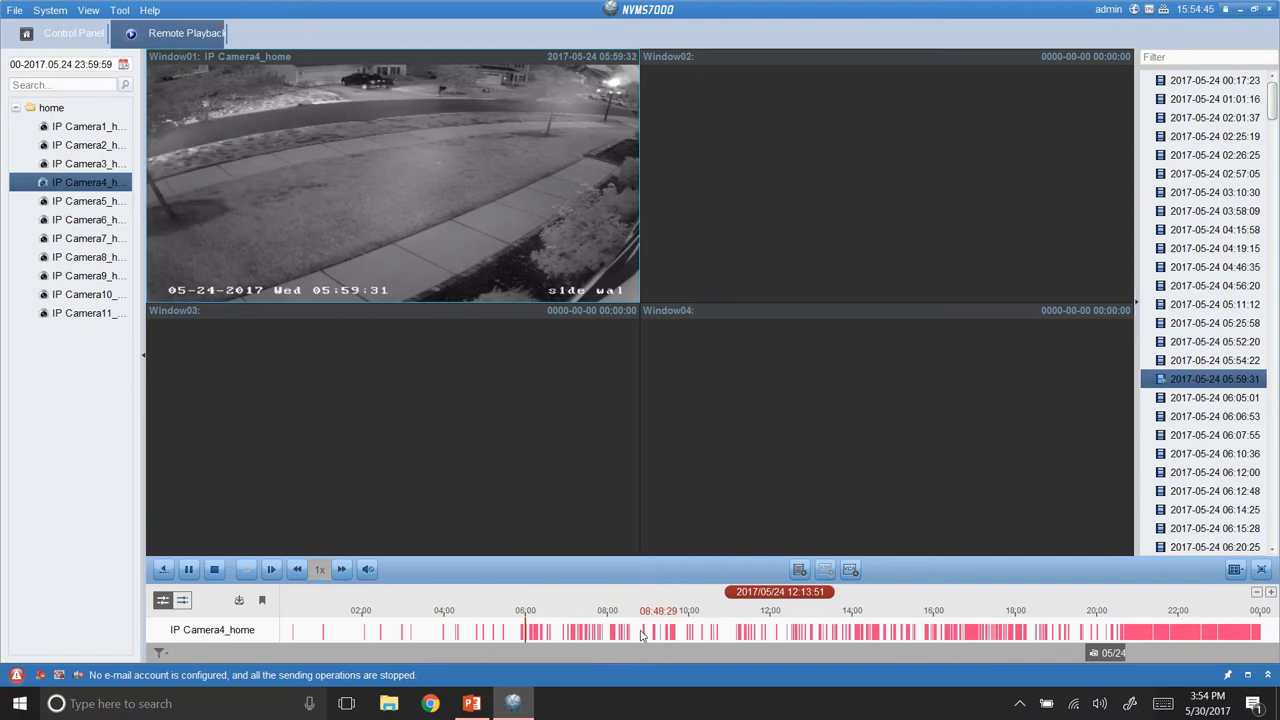
left_click(643, 634)
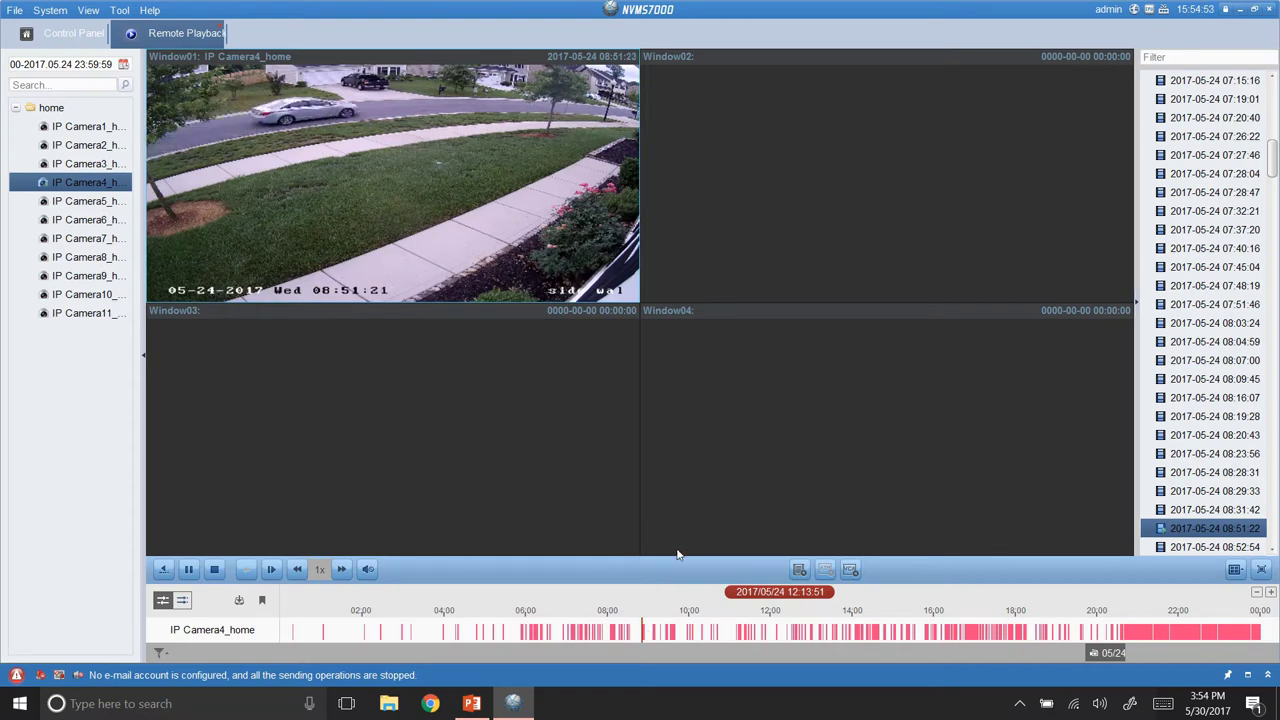
mouse_move(640, 140)
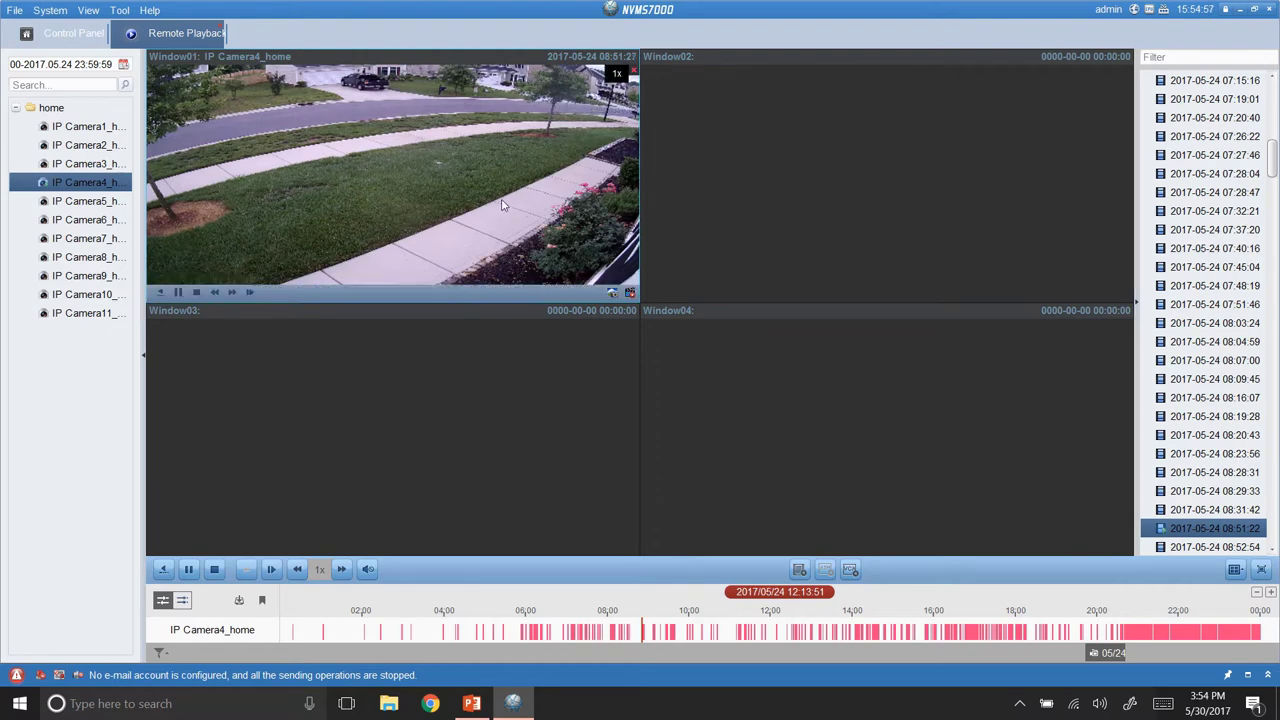
Enlarge Window01 and digitally zoom into the street and lawn area.
double_click(502, 207)
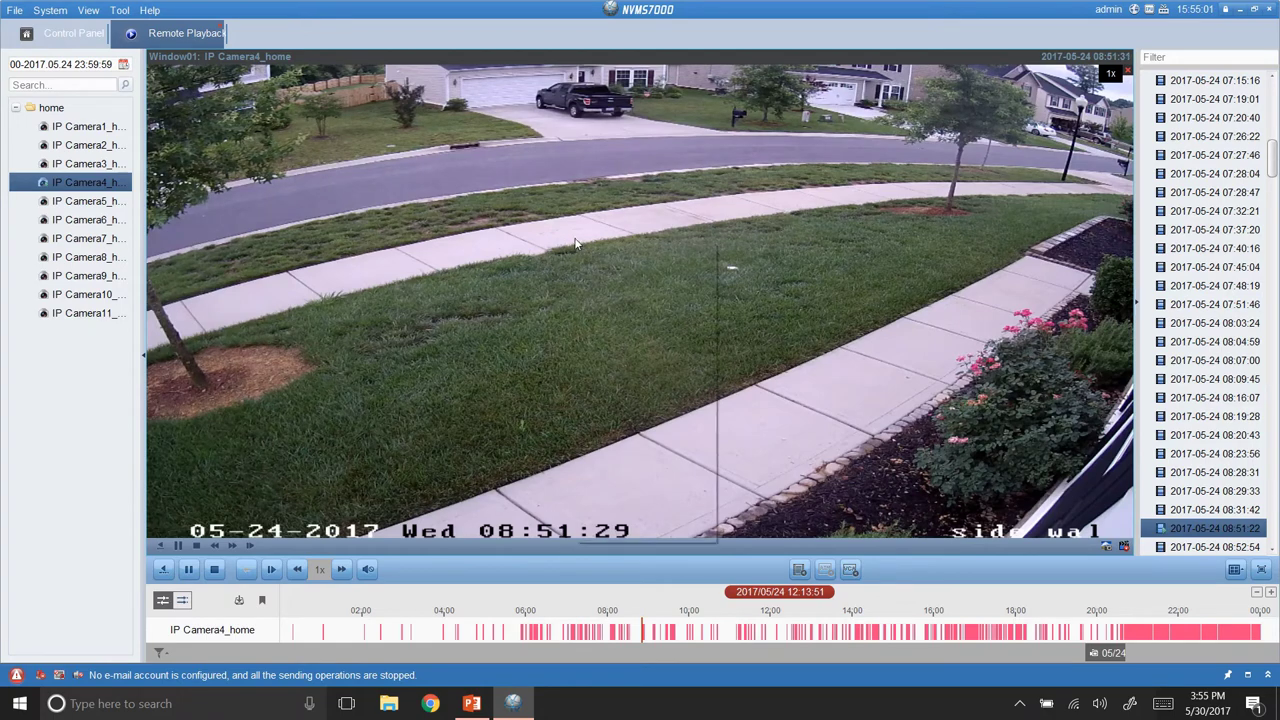
right_click(577, 242)
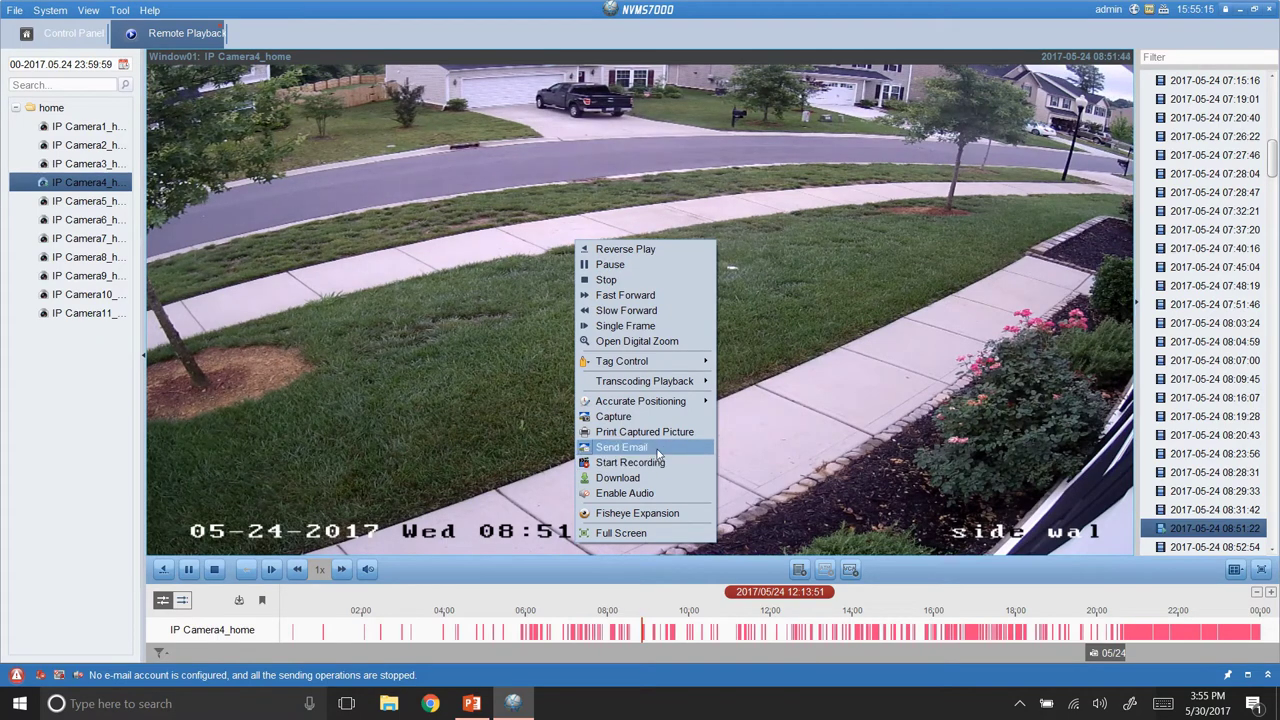
left_click(757, 427)
right_click(607, 221)
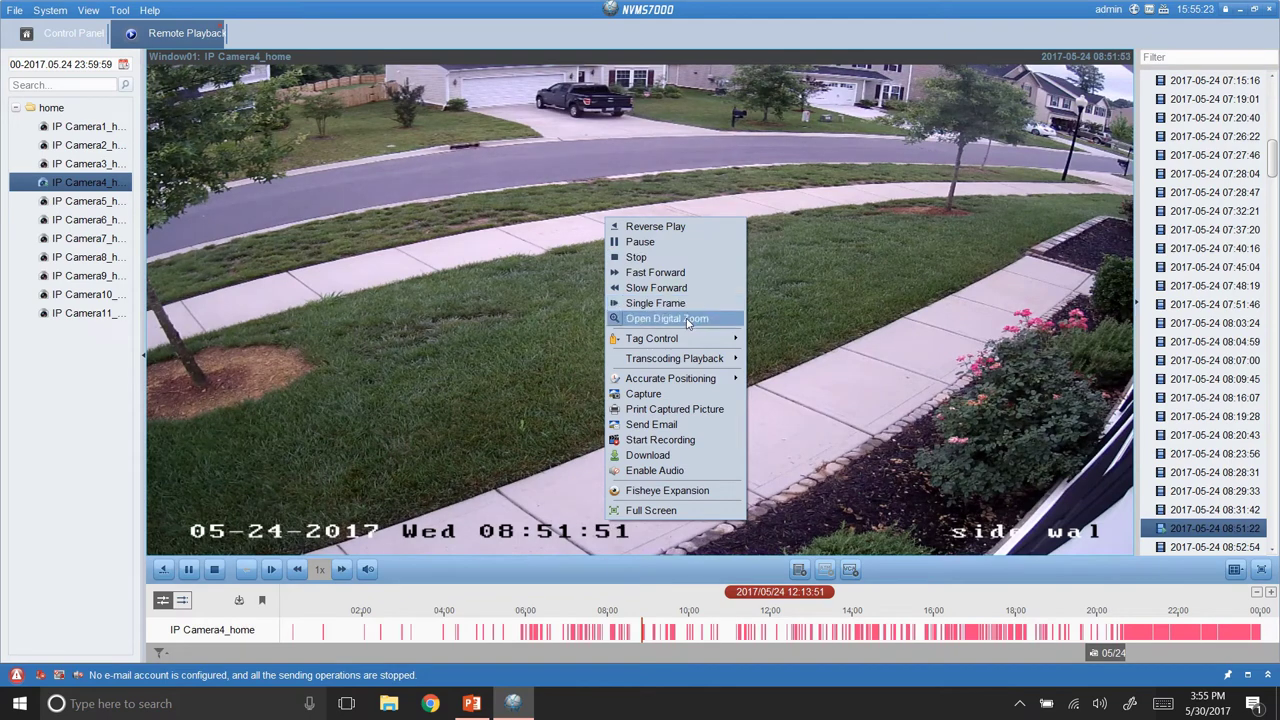
left_click(680, 320)
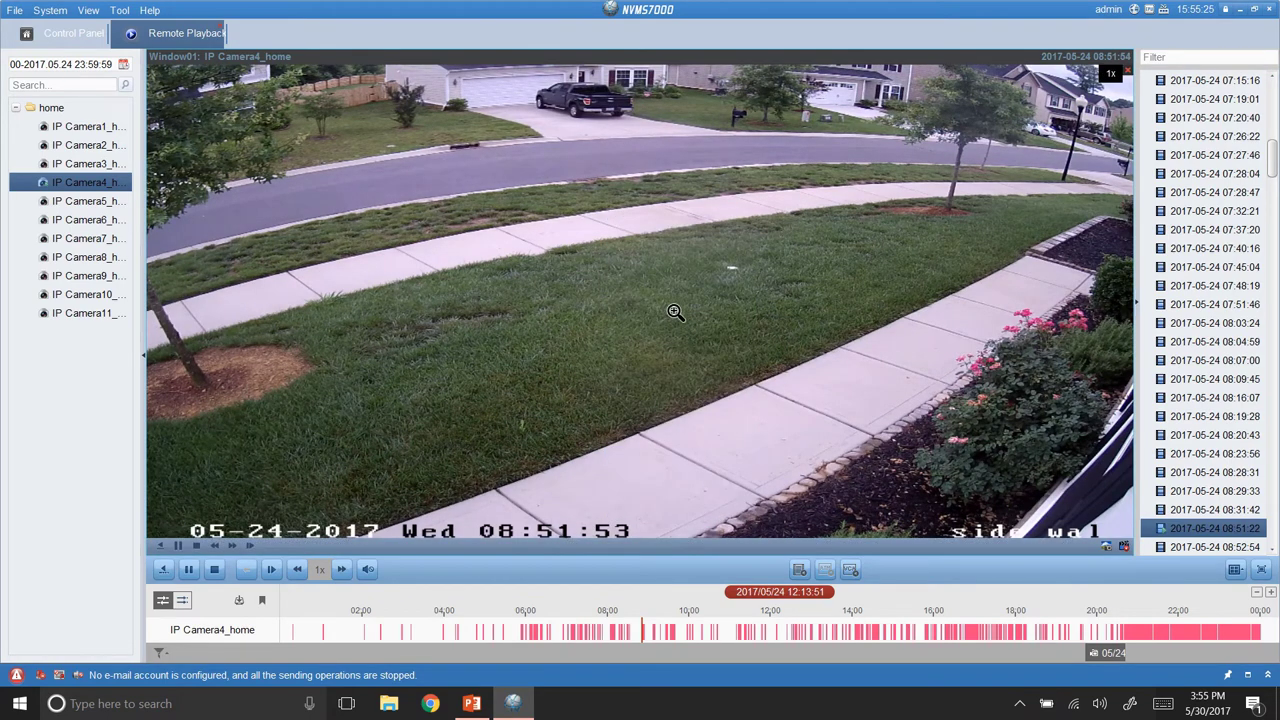
left_click_drag(512, 120, 994, 474)
left_click_drag(757, 357, 580, 220)
left_click_drag(470, 98, 1104, 430)
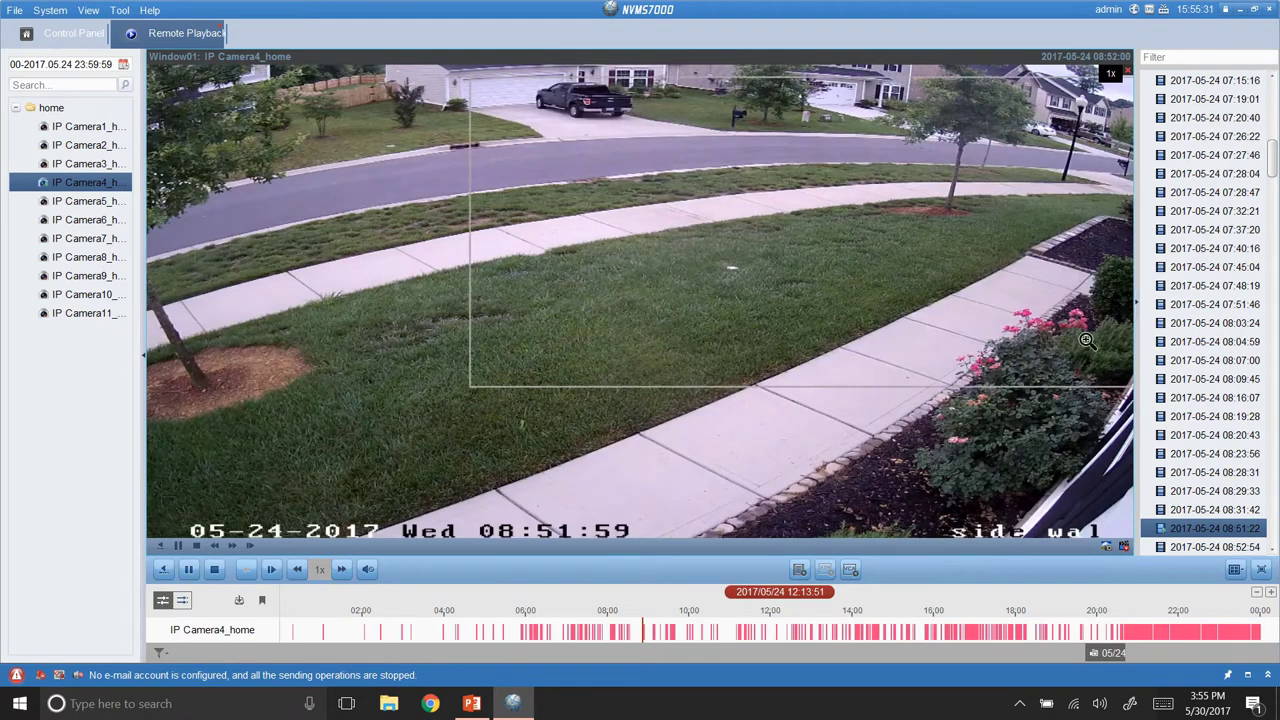
left_click_drag(861, 311, 700, 282)
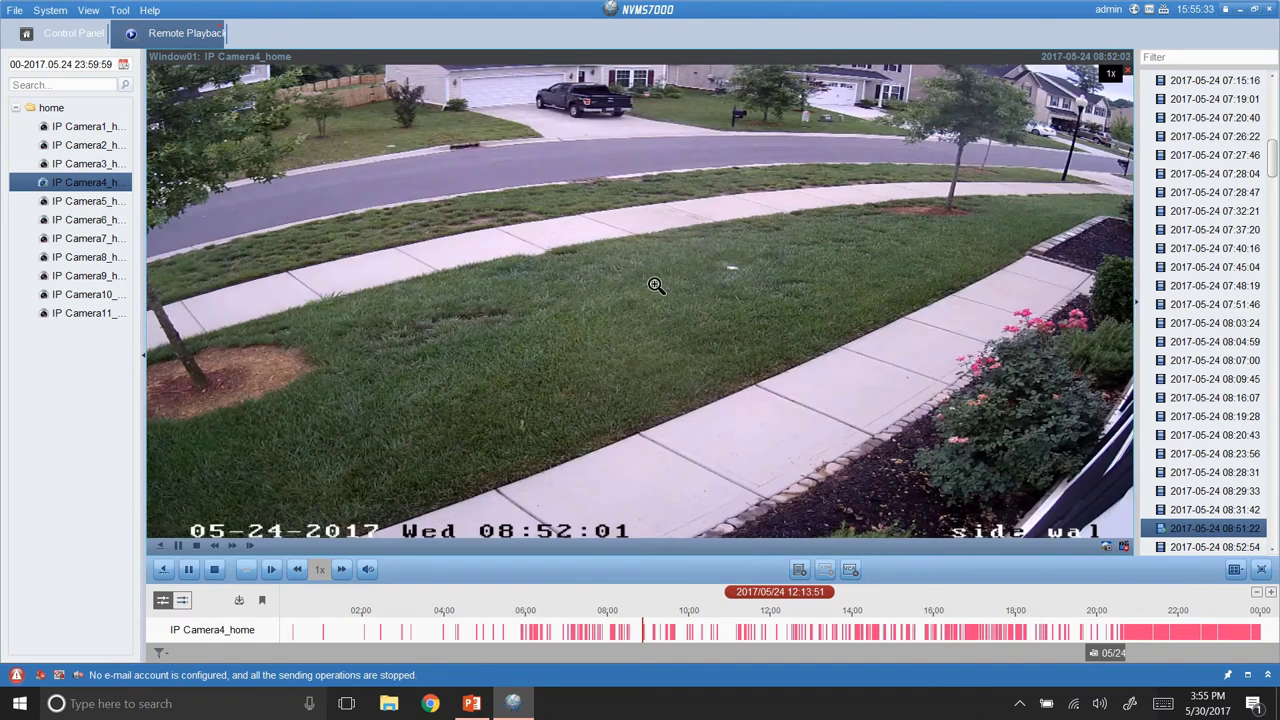
Turn off digital zoom and bring up VCA search for Camera4's playback.
right_click(653, 283)
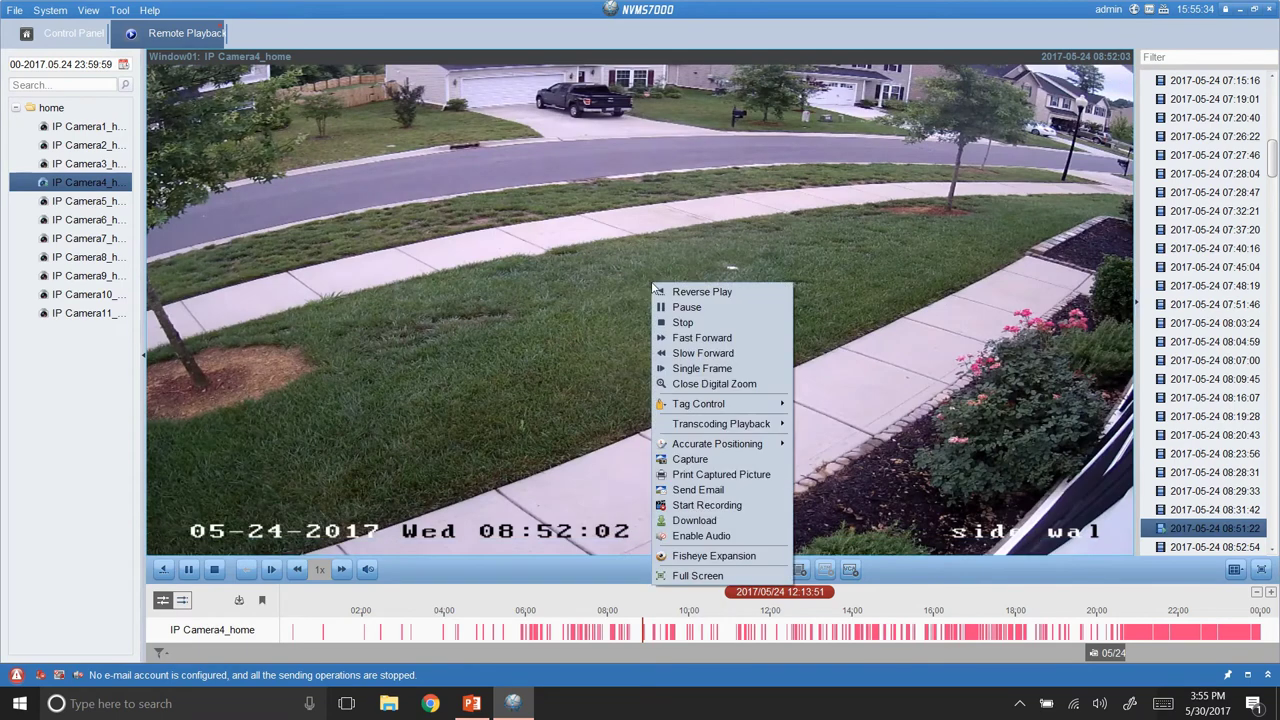
left_click(718, 384)
right_click(578, 205)
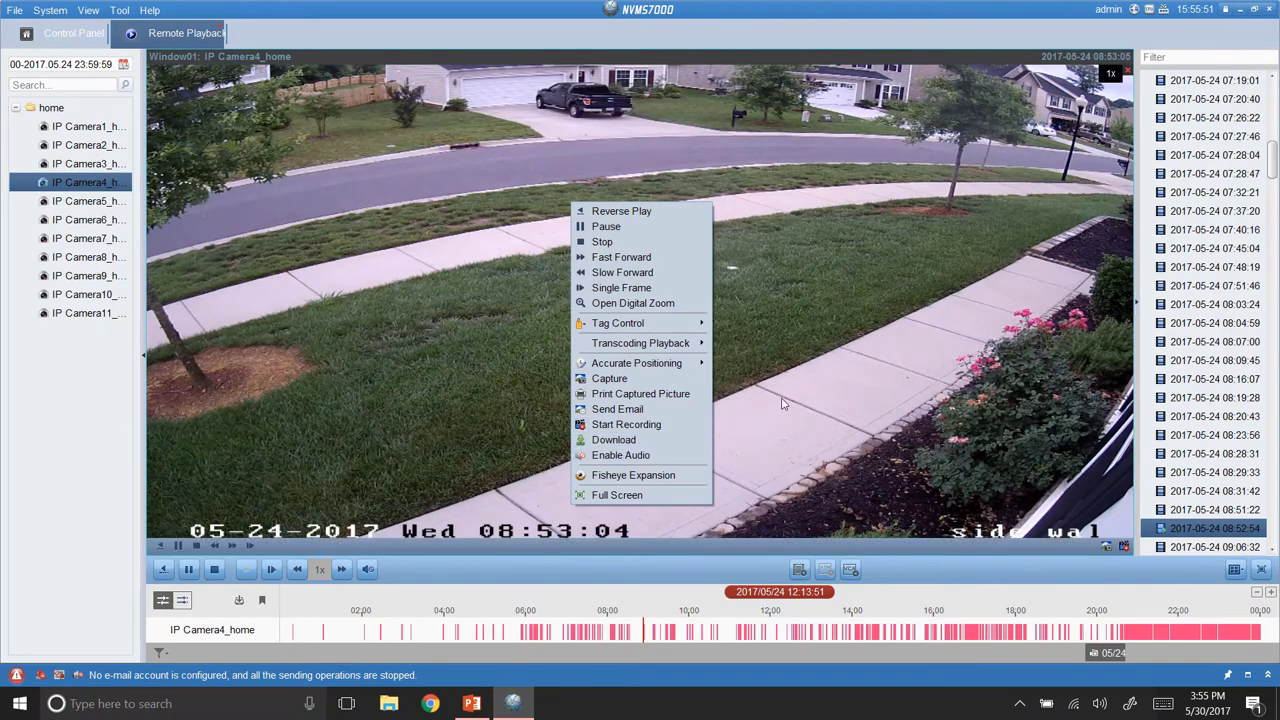
left_click(782, 405)
left_click(852, 570)
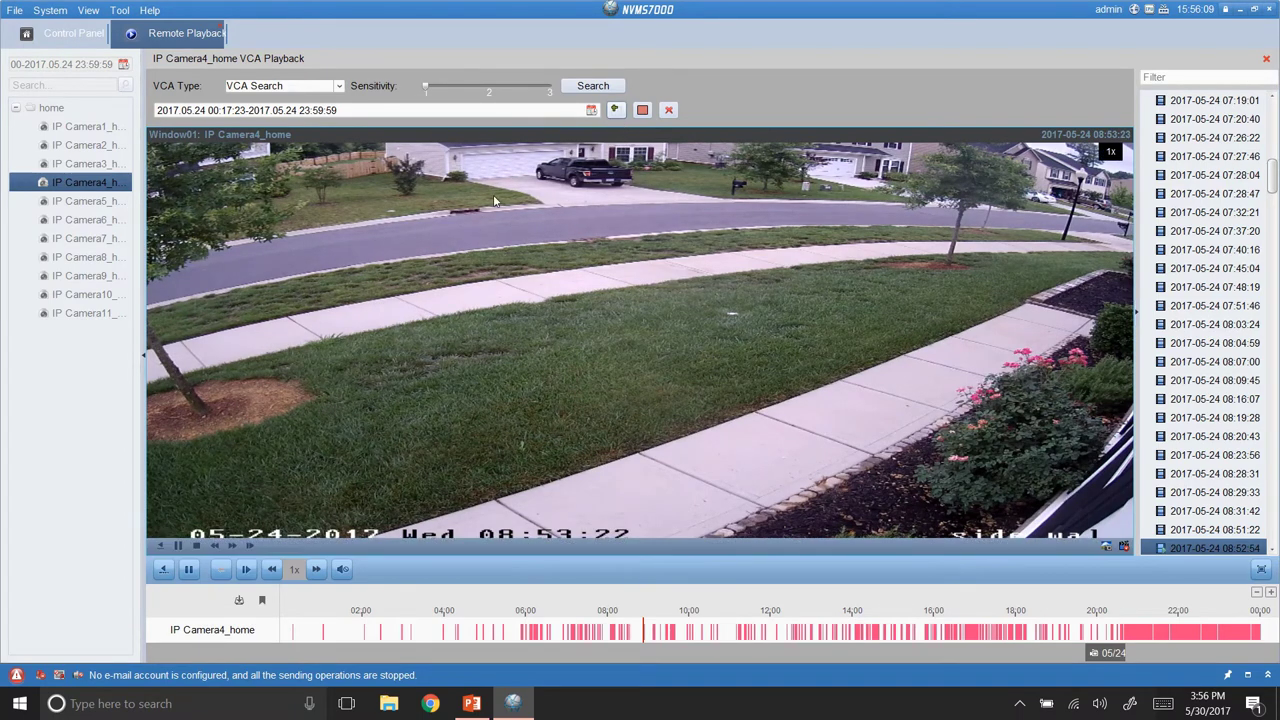
Mark the road and sidewalk as the search area and run the sensitivity-2 VCA search.
left_click_drag(456, 194, 857, 303)
left_click_drag(720, 278, 724, 278)
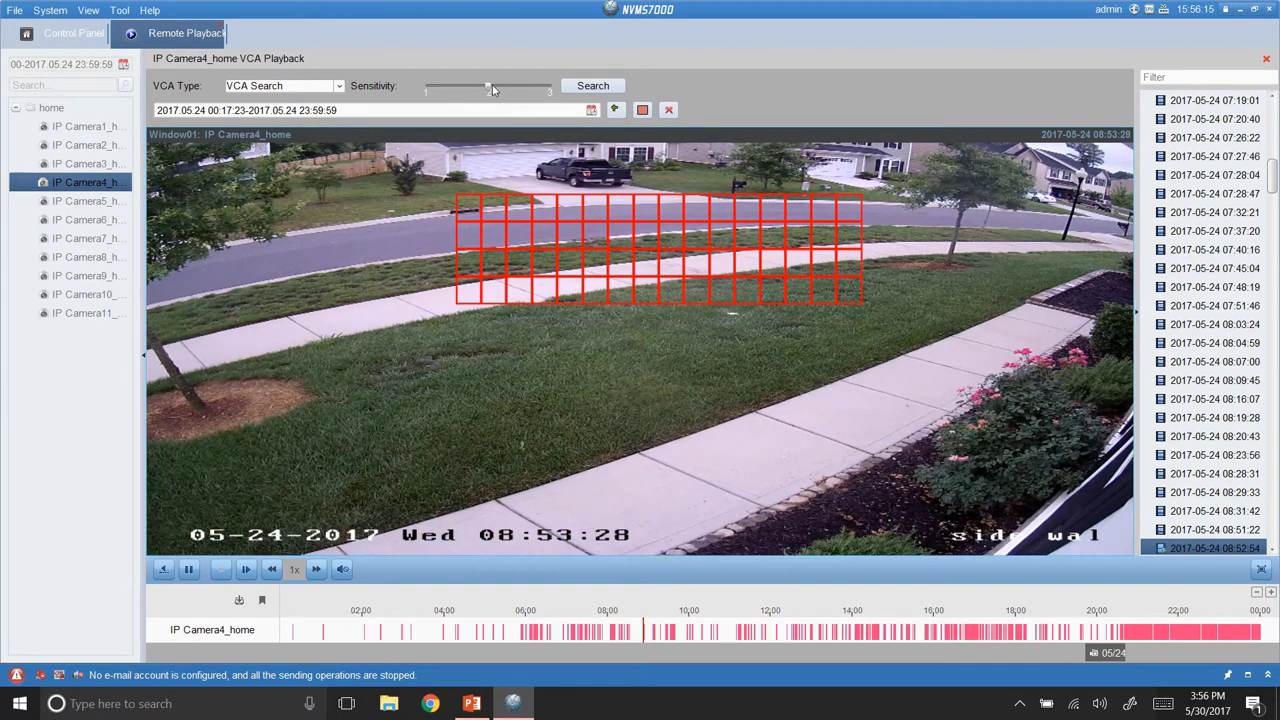
left_click(593, 86)
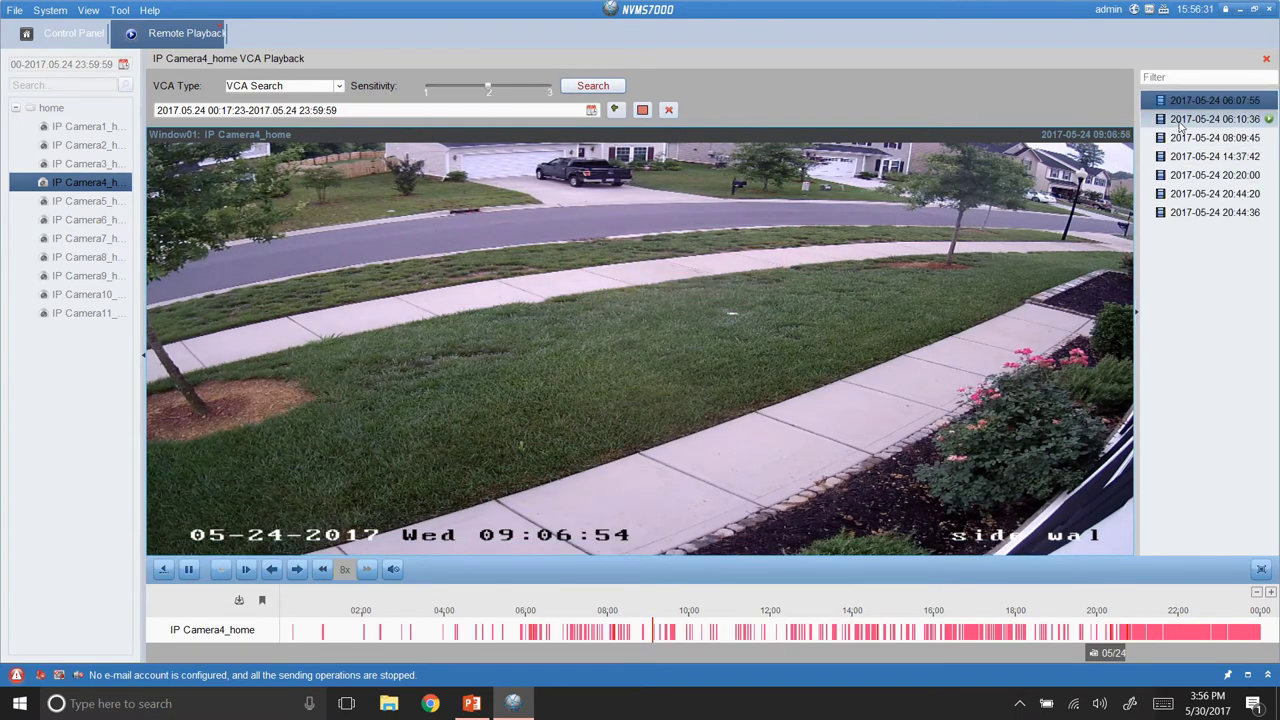
Play the 06:10:36, 08:09:45 and 14:37:42 search results.
double_click(1185, 120)
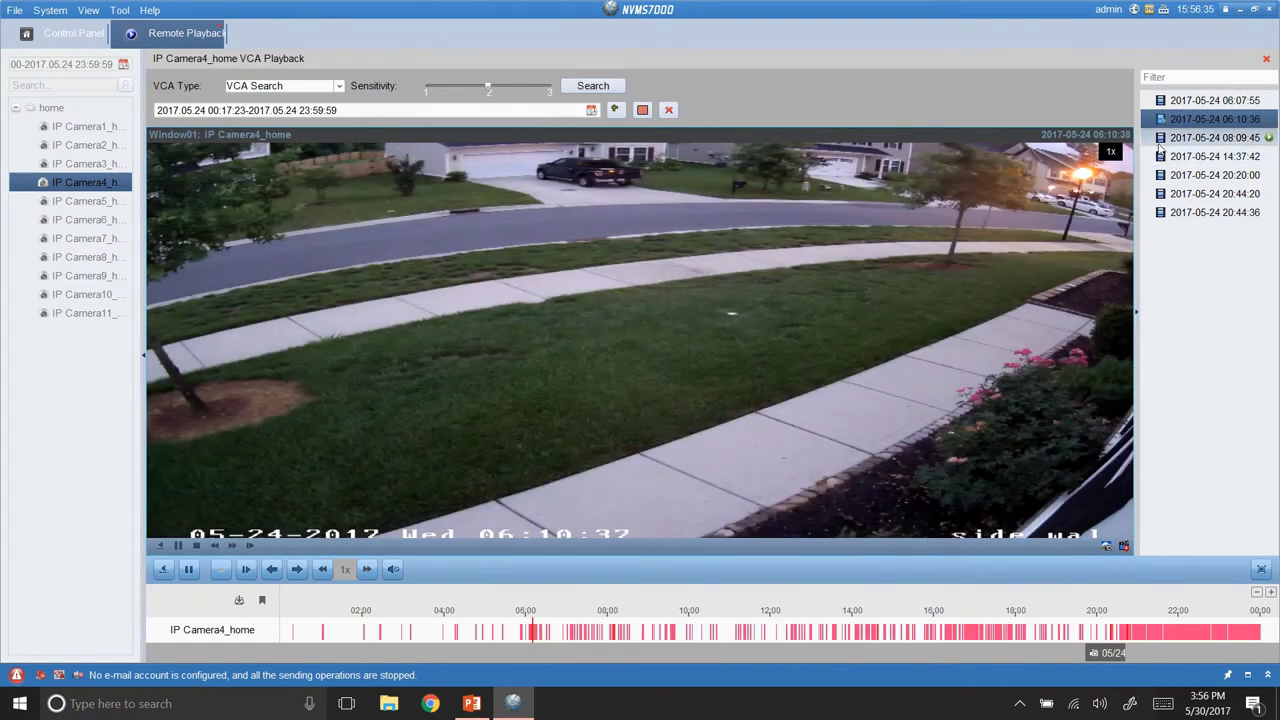
left_click(1267, 140)
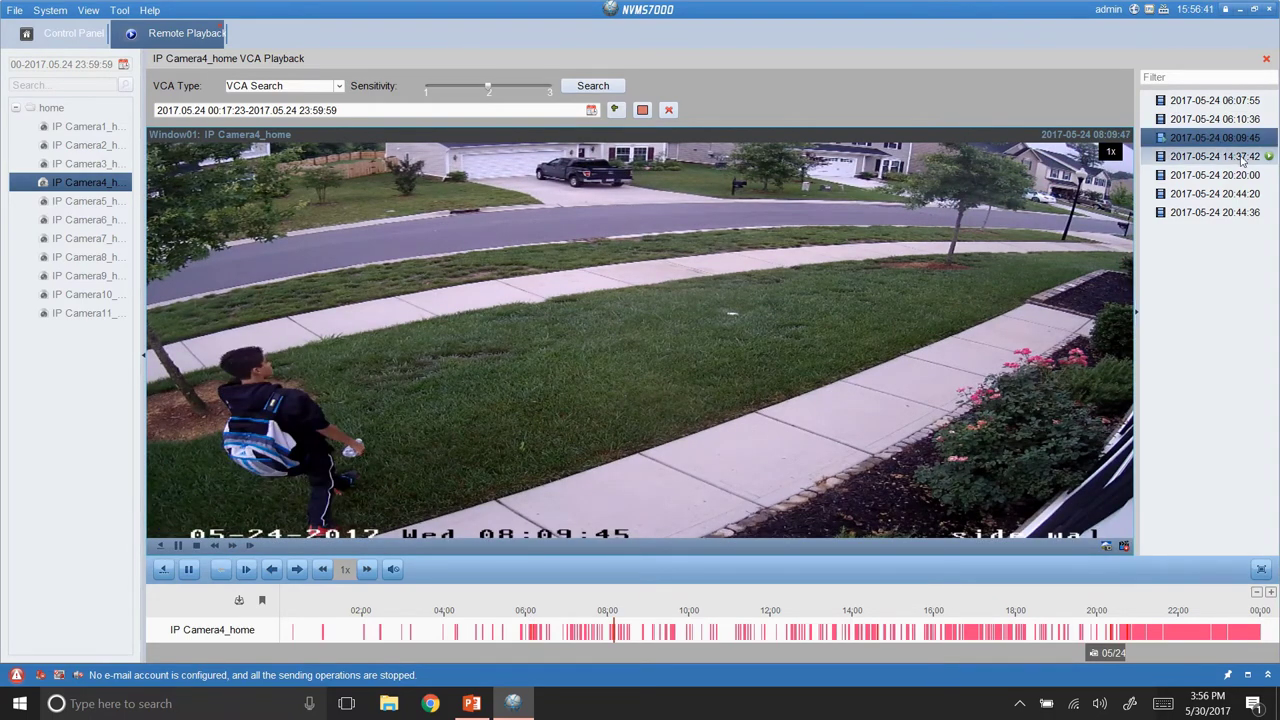
left_click(1268, 160)
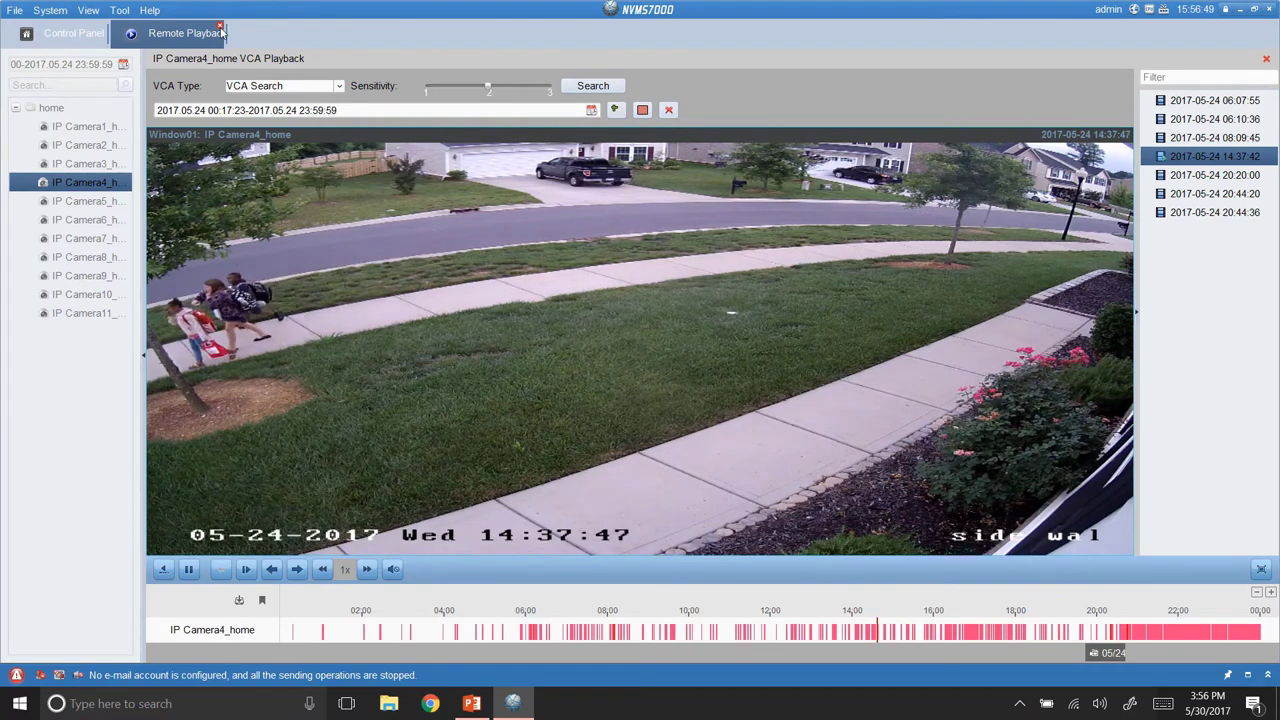
Close Remote Playback and show the home group's cameras in Device Management.
left_click(220, 27)
left_click(664, 375)
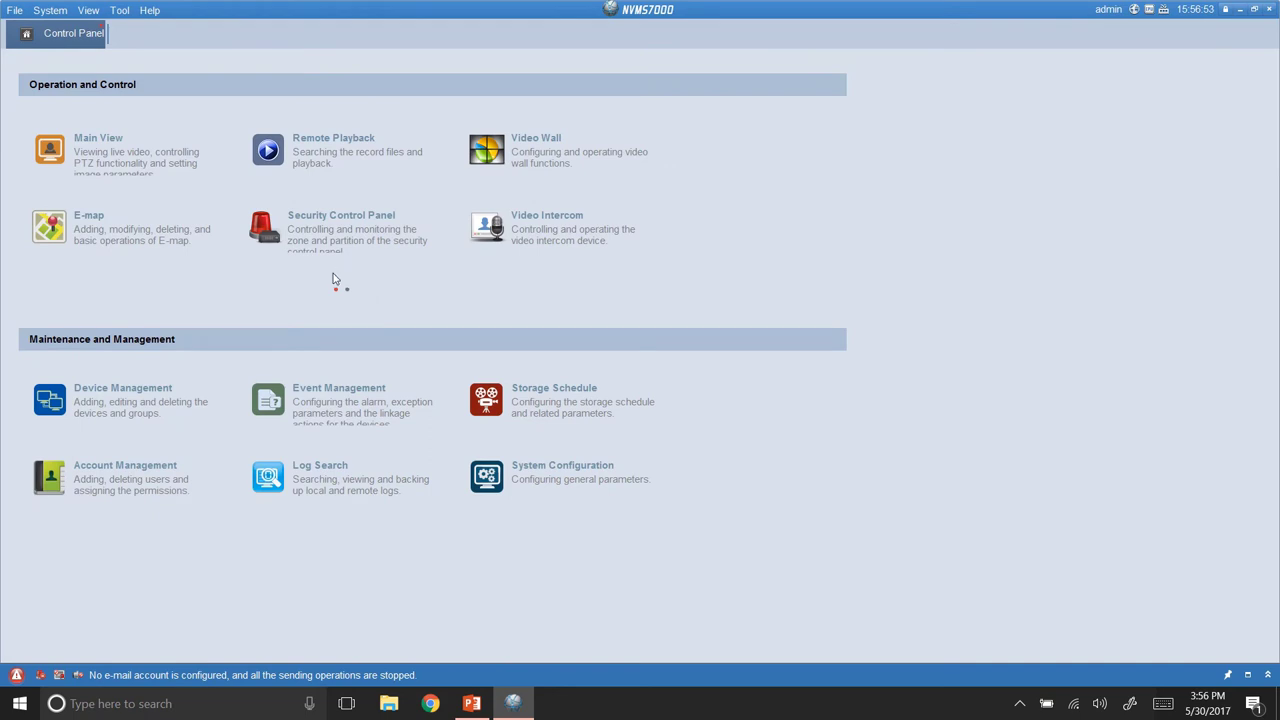
left_click(160, 403)
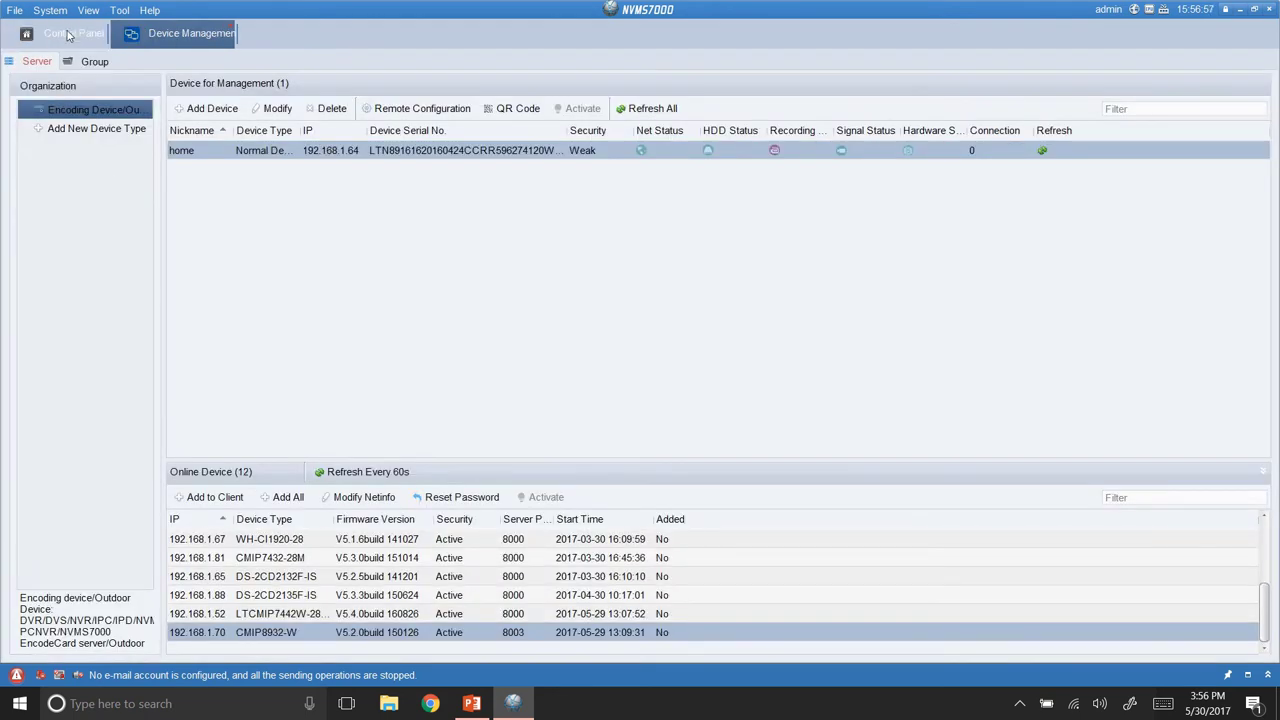
left_click(68, 38)
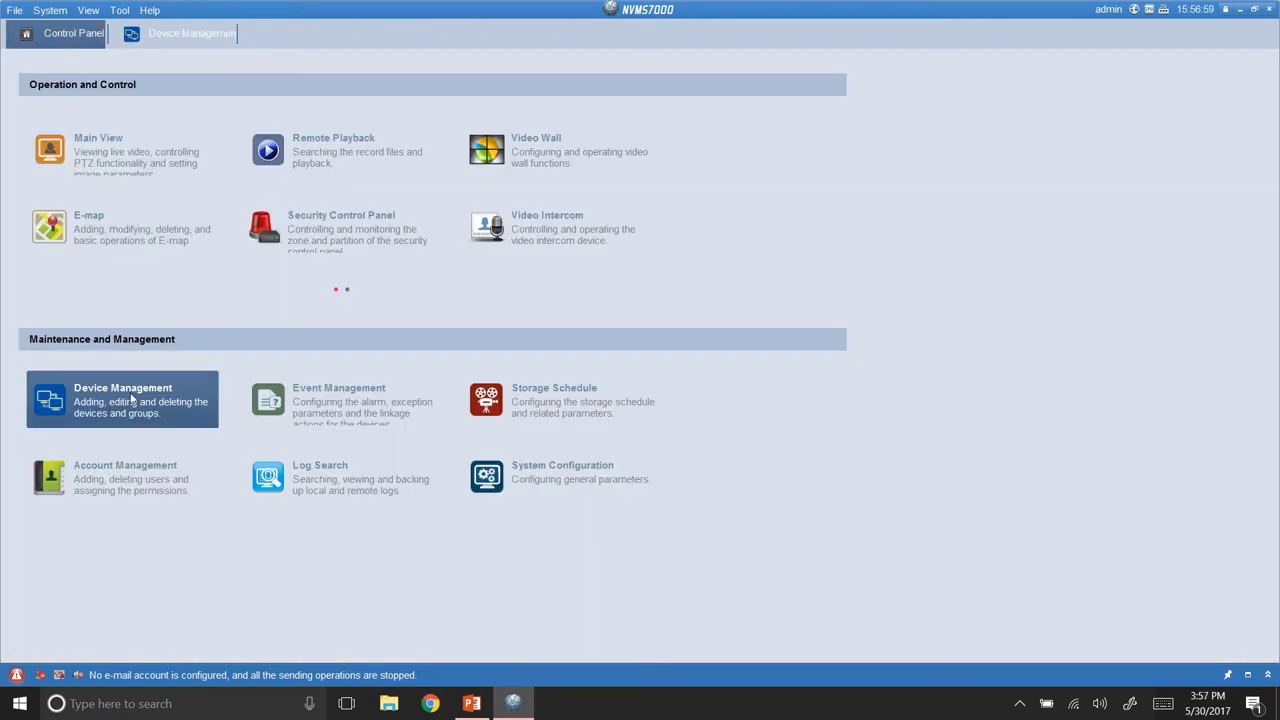
left_click(192, 34)
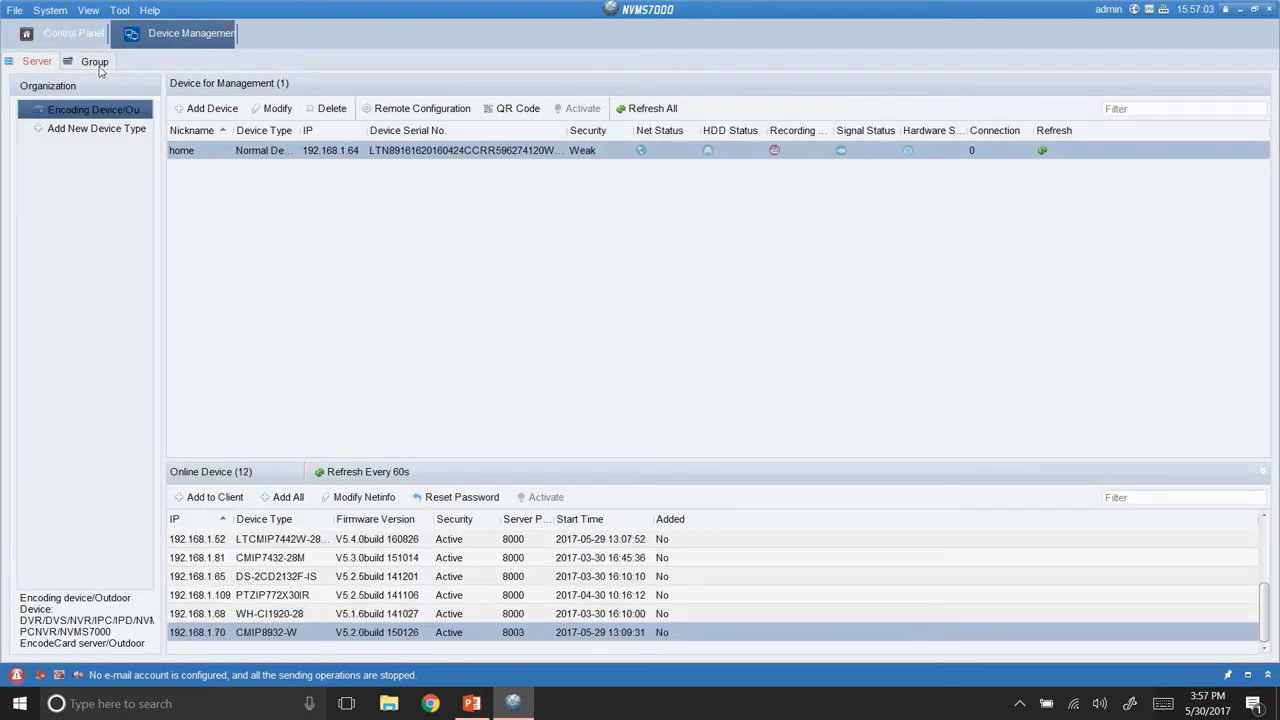
left_click(95, 62)
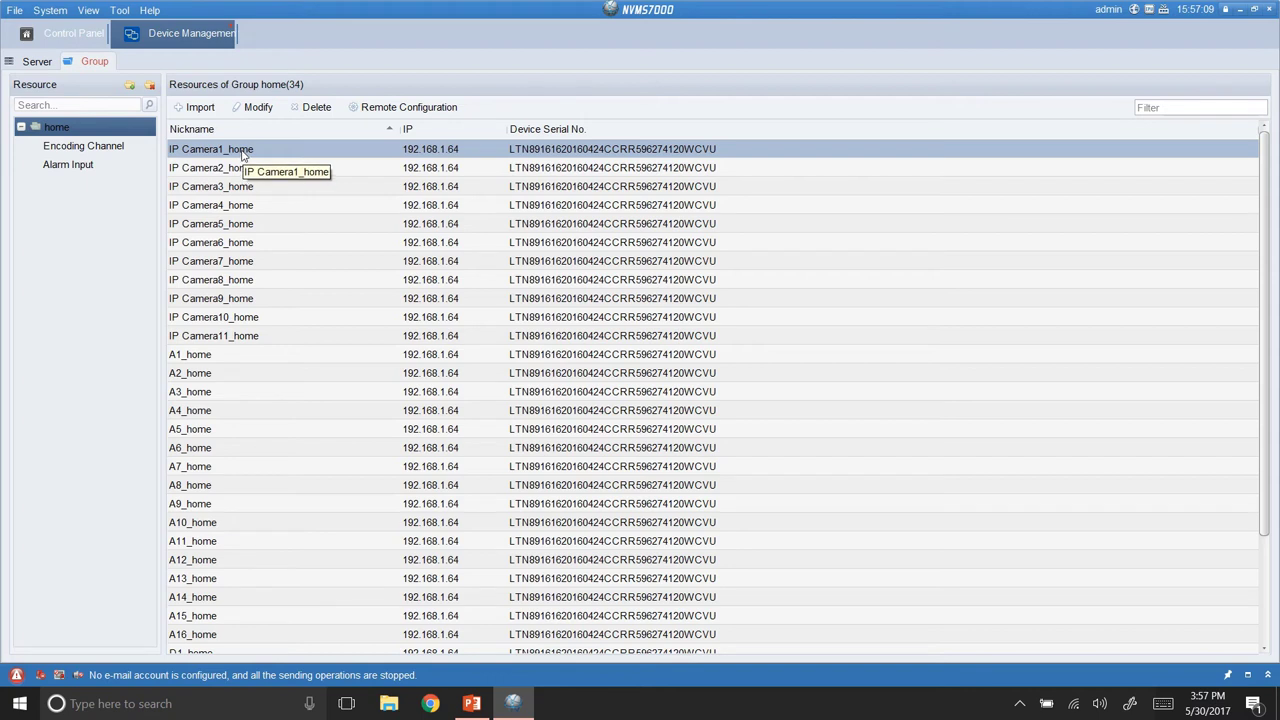
Rename IP Camera1_home to 'front door' and return to the Control Panel.
left_click(250, 107)
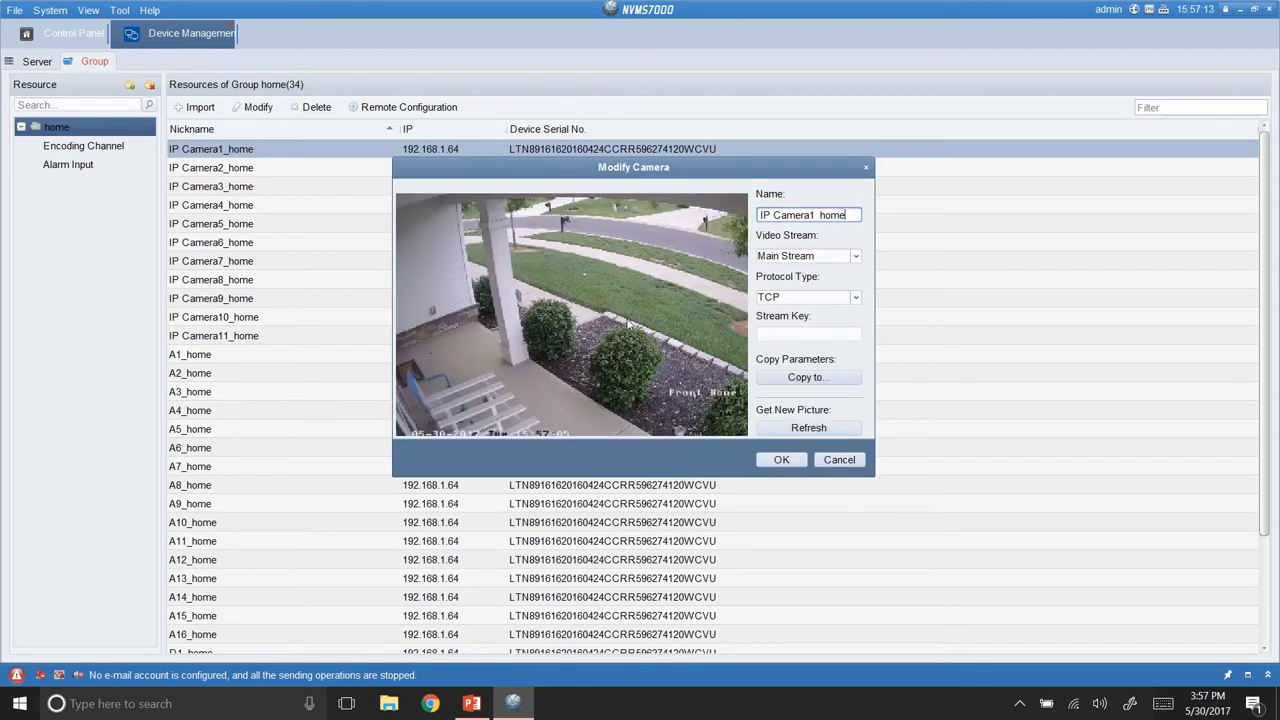
left_click_drag(808, 216, 748, 212)
type("front door")
left_click(781, 459)
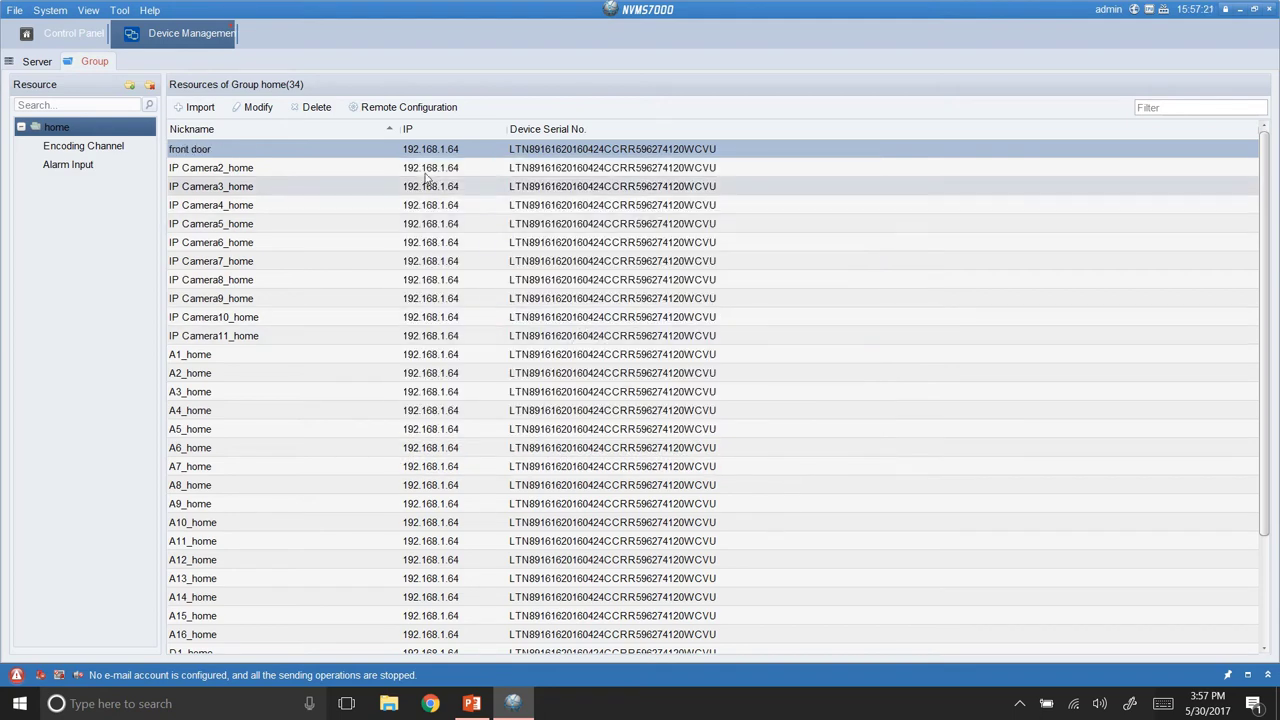
left_click(82, 44)
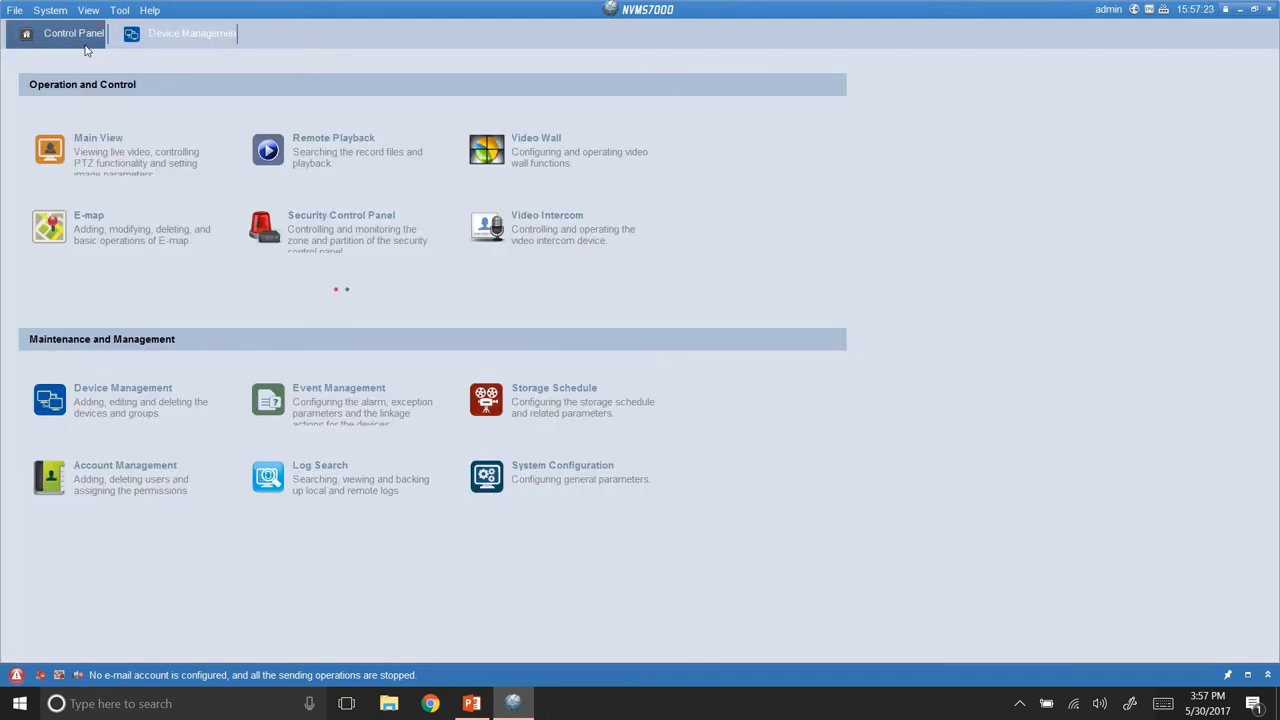
Open Main View and drag the home group onto the grid to stream all home cameras.
left_click(122, 125)
left_click_drag(46, 398, 510, 215)
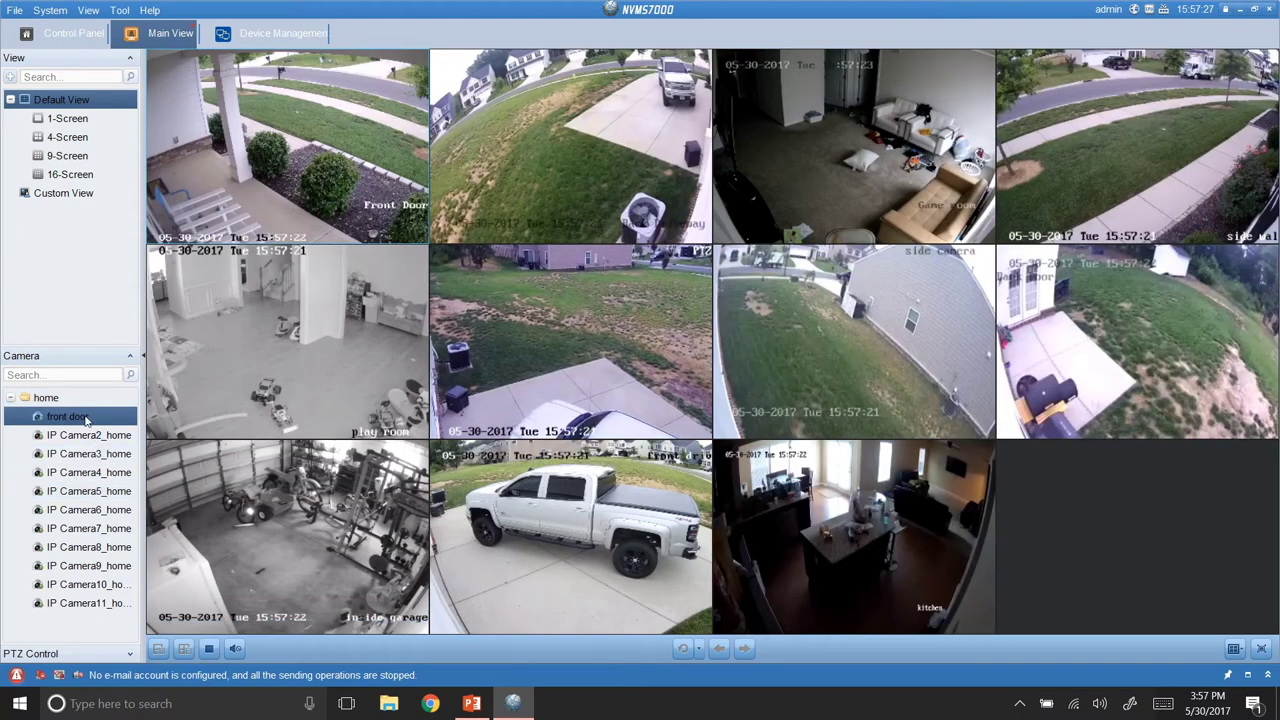
mouse_move(326, 218)
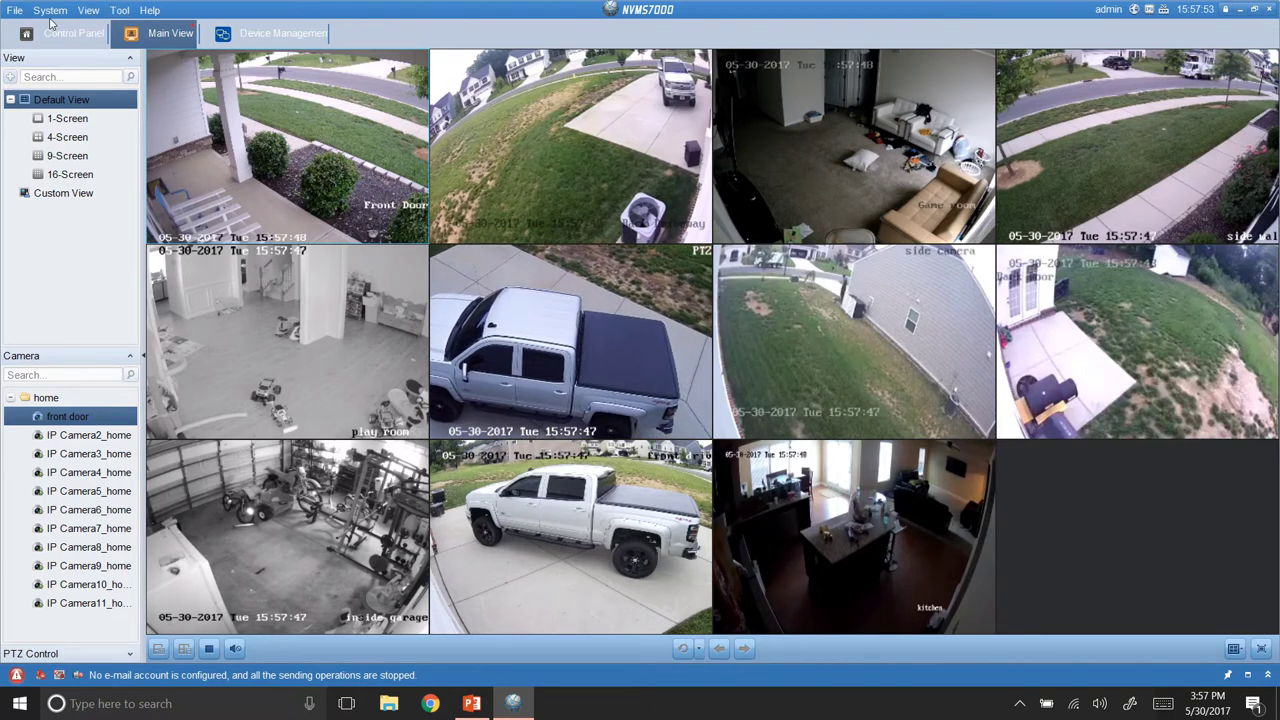
left_click(15, 10)
Start exporting the system configuration file from the System menu, then cancel the save.
left_click(31, 14)
left_click(45, 11)
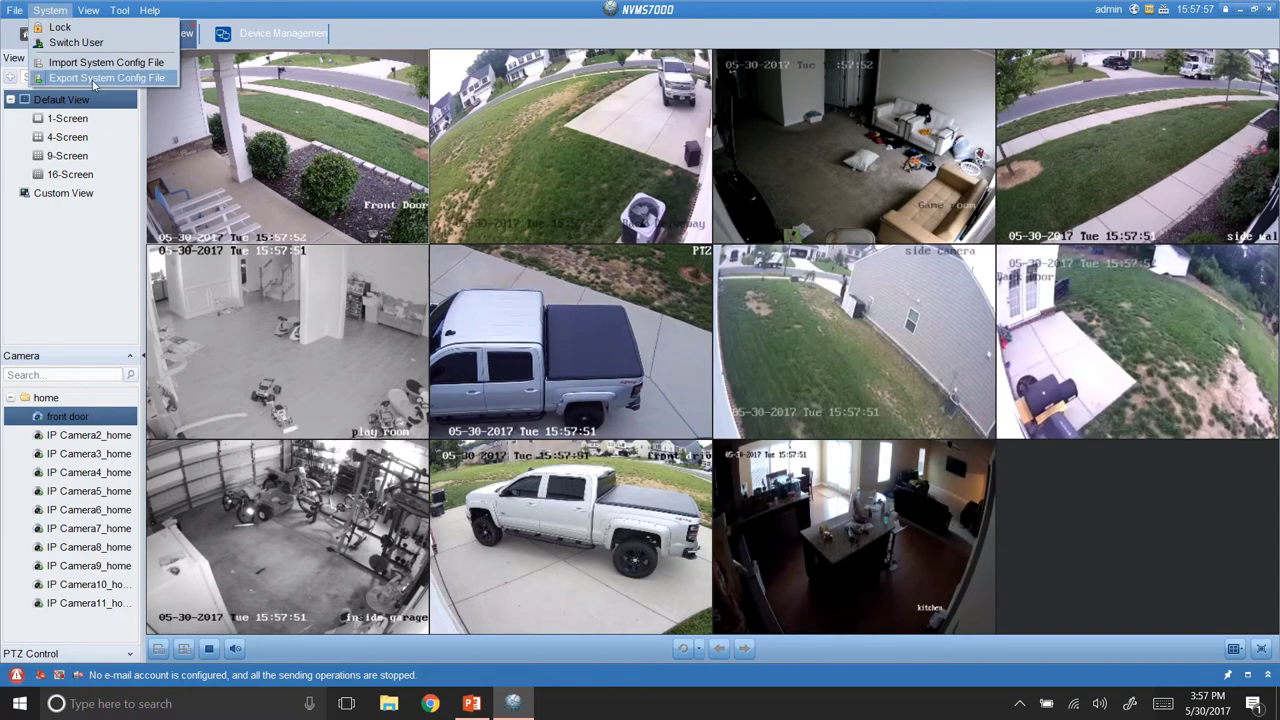
left_click(100, 78)
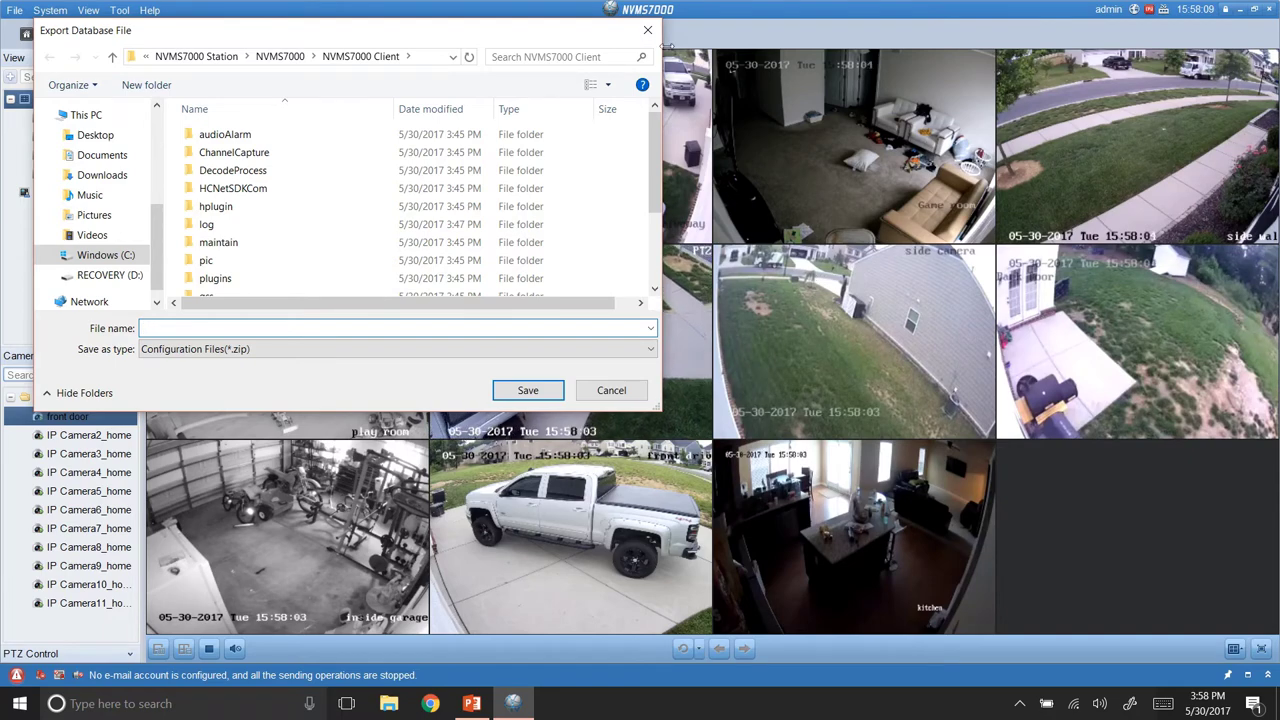
left_click(652, 34)
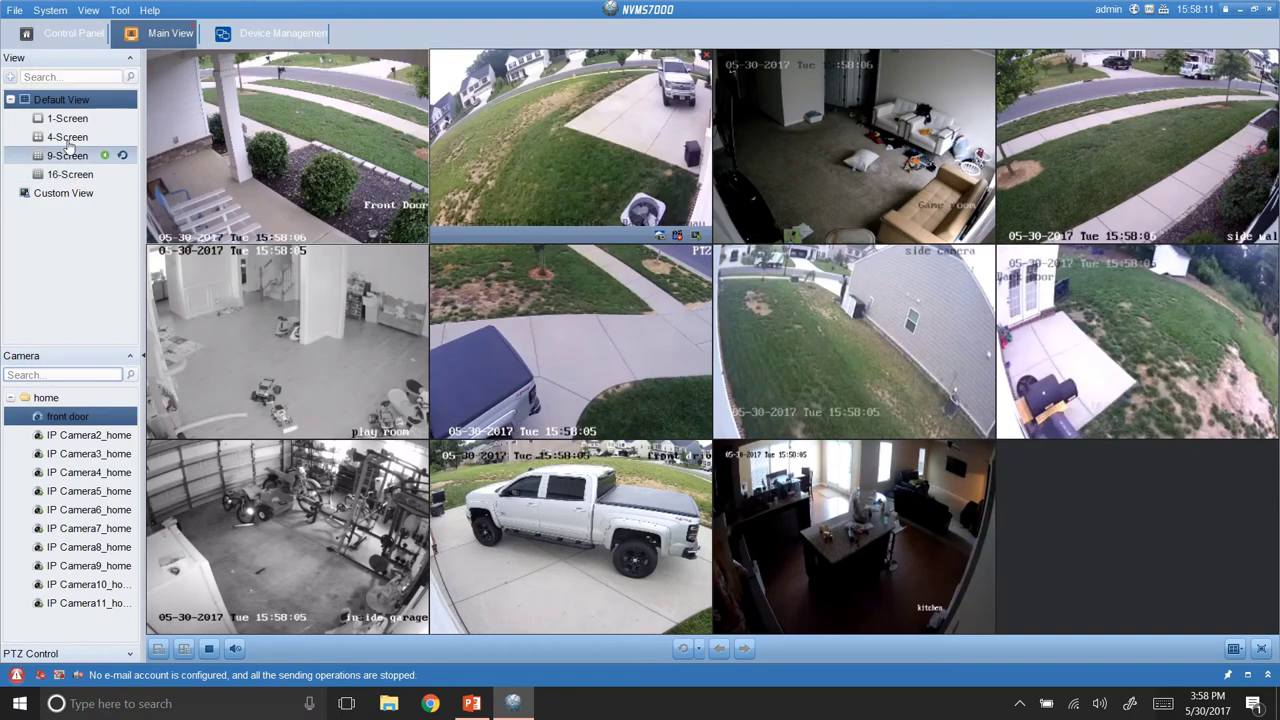
Dismiss the System menu and return to the Device Management tab.
left_click(16, 12)
mouse_move(37, 16)
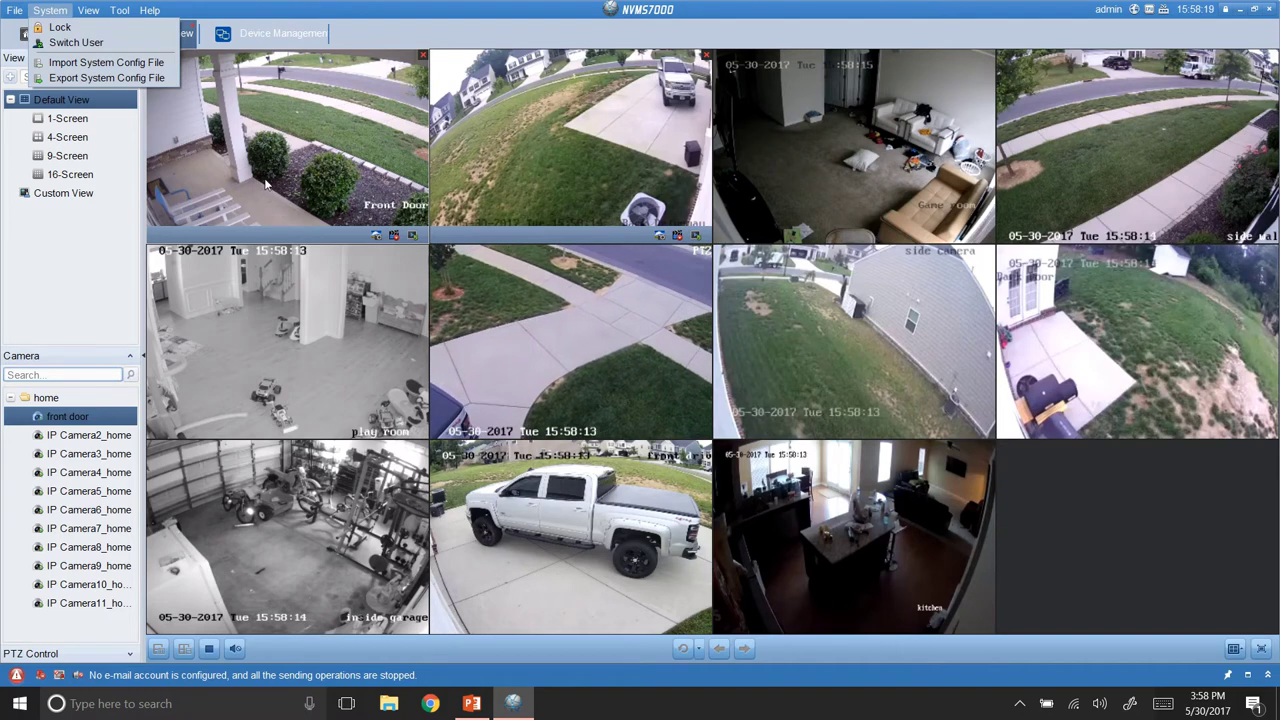
left_click(266, 184)
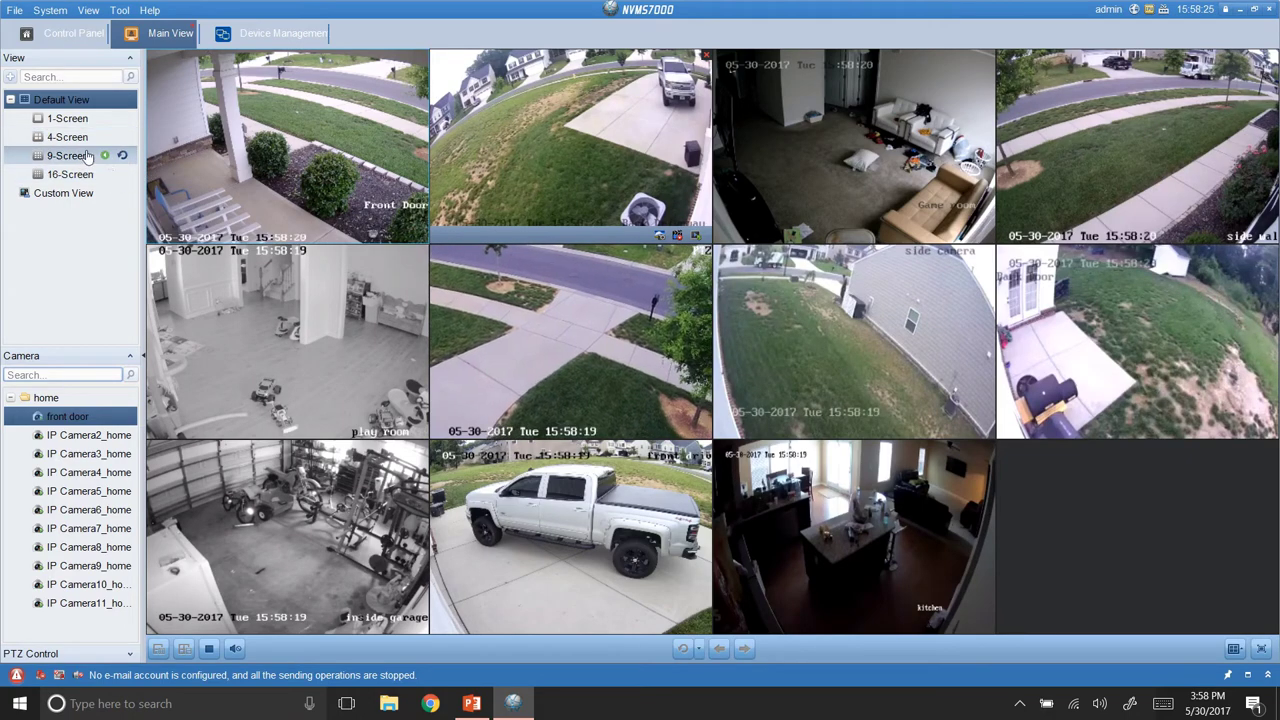
left_click(290, 38)
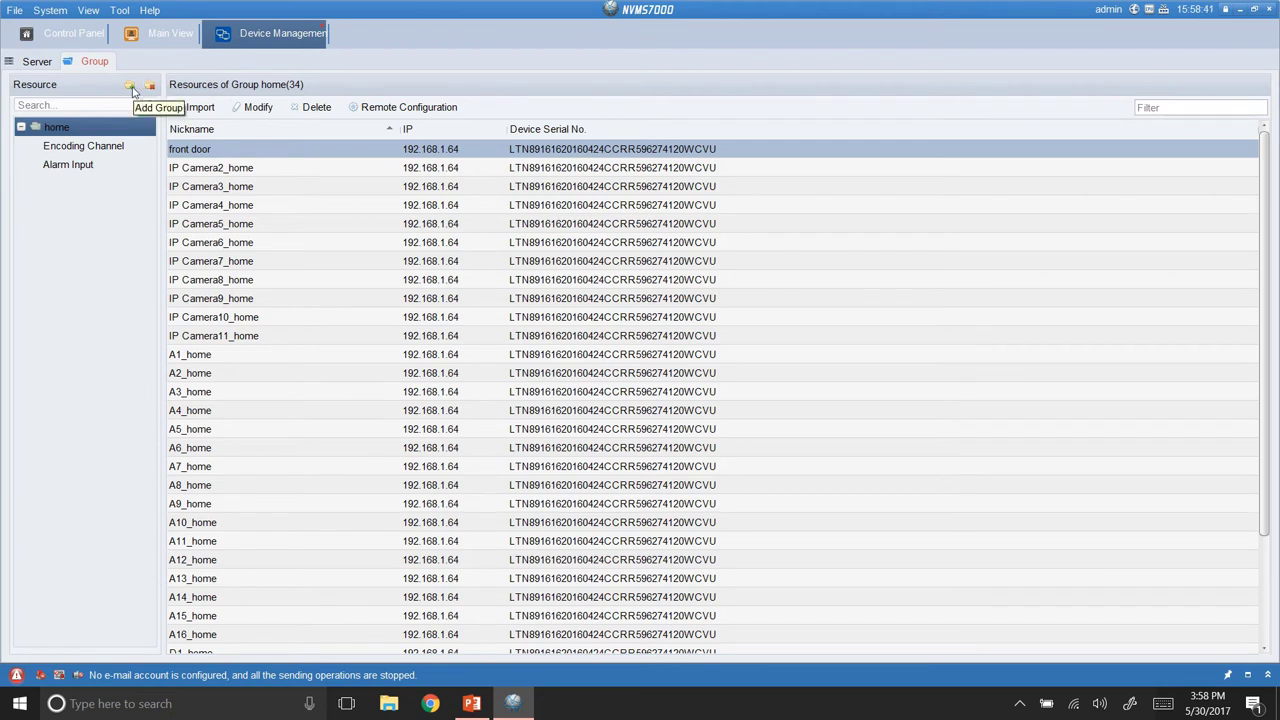
Create an empty camera group named 'test', then open and close its channel import window.
left_click(130, 86)
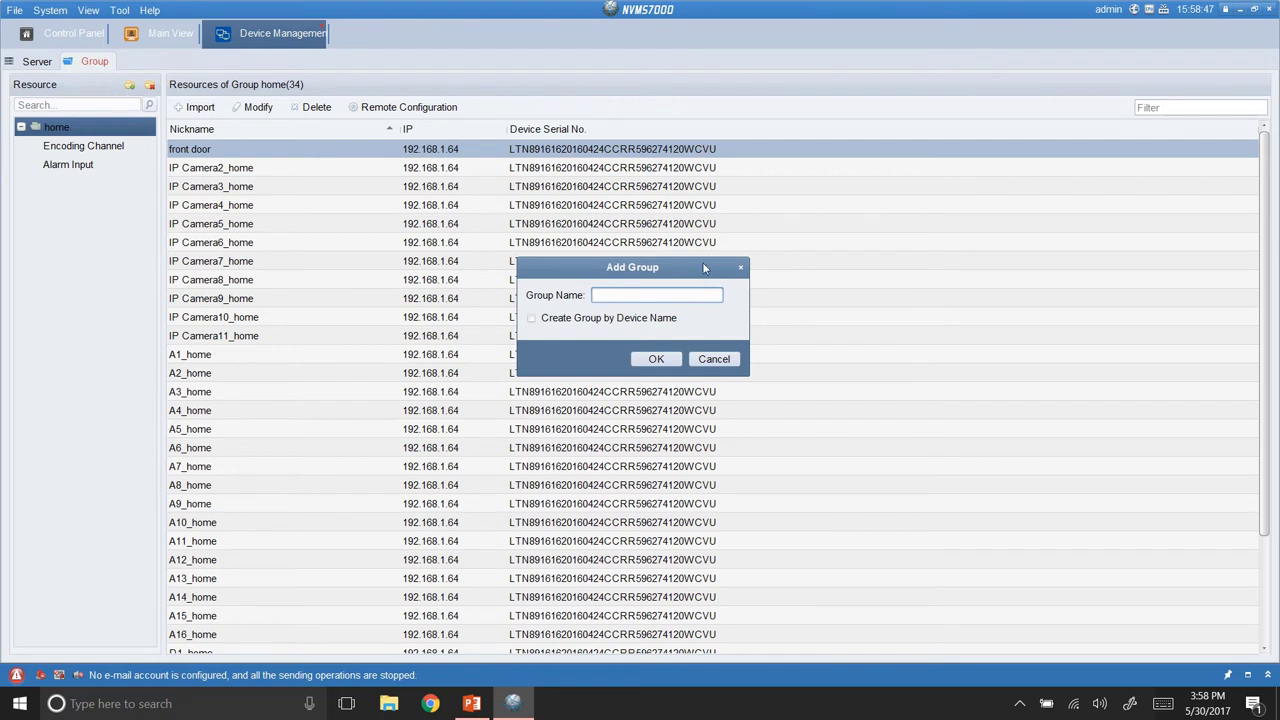
type("te")
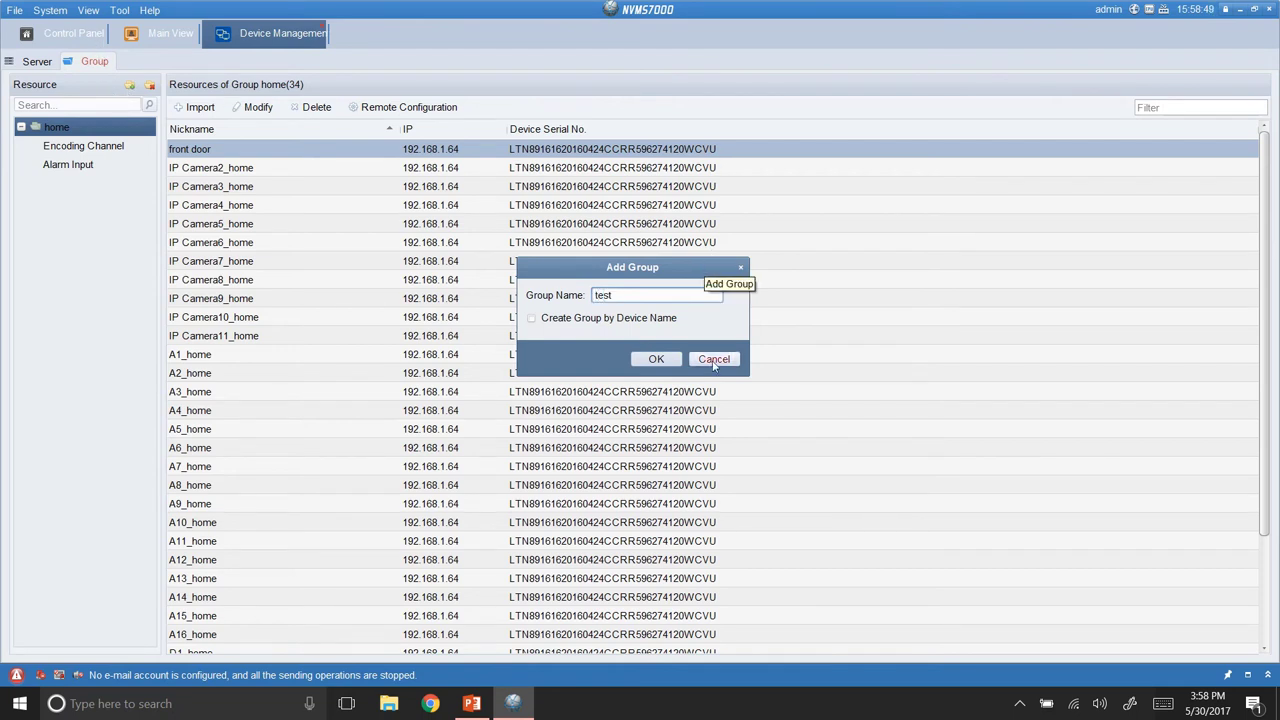
type("st")
left_click(656, 359)
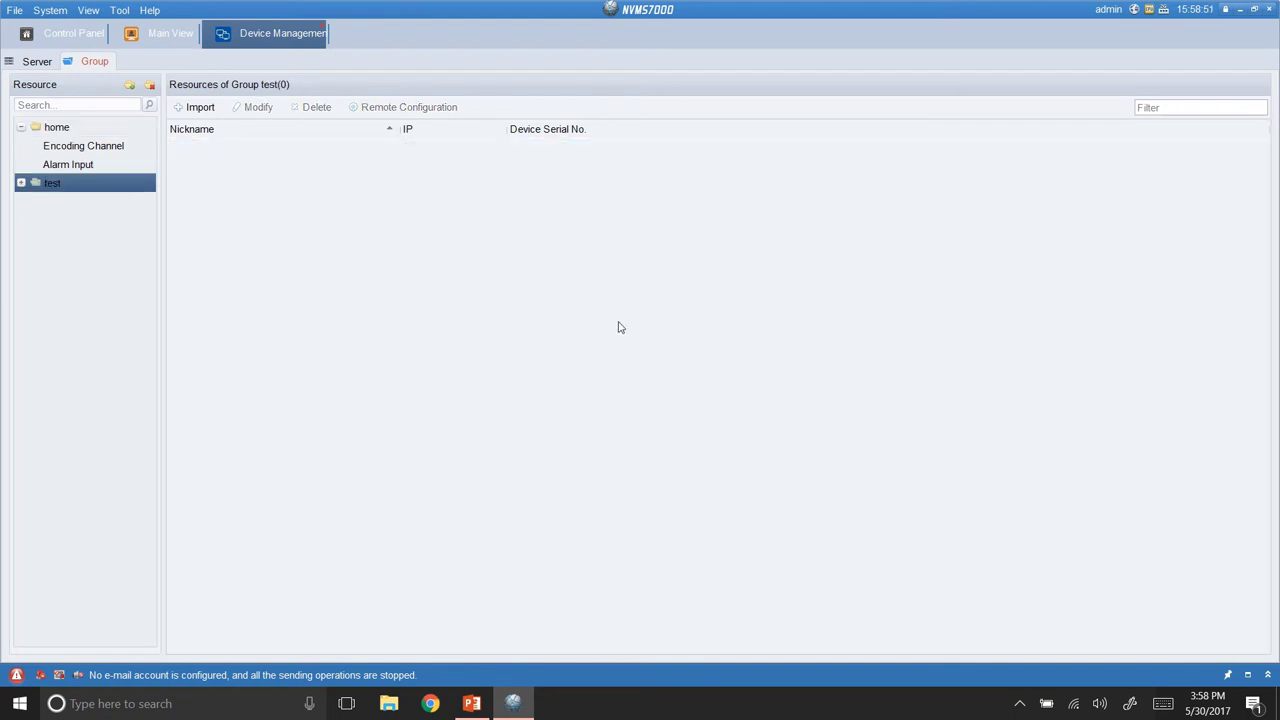
left_click(200, 107)
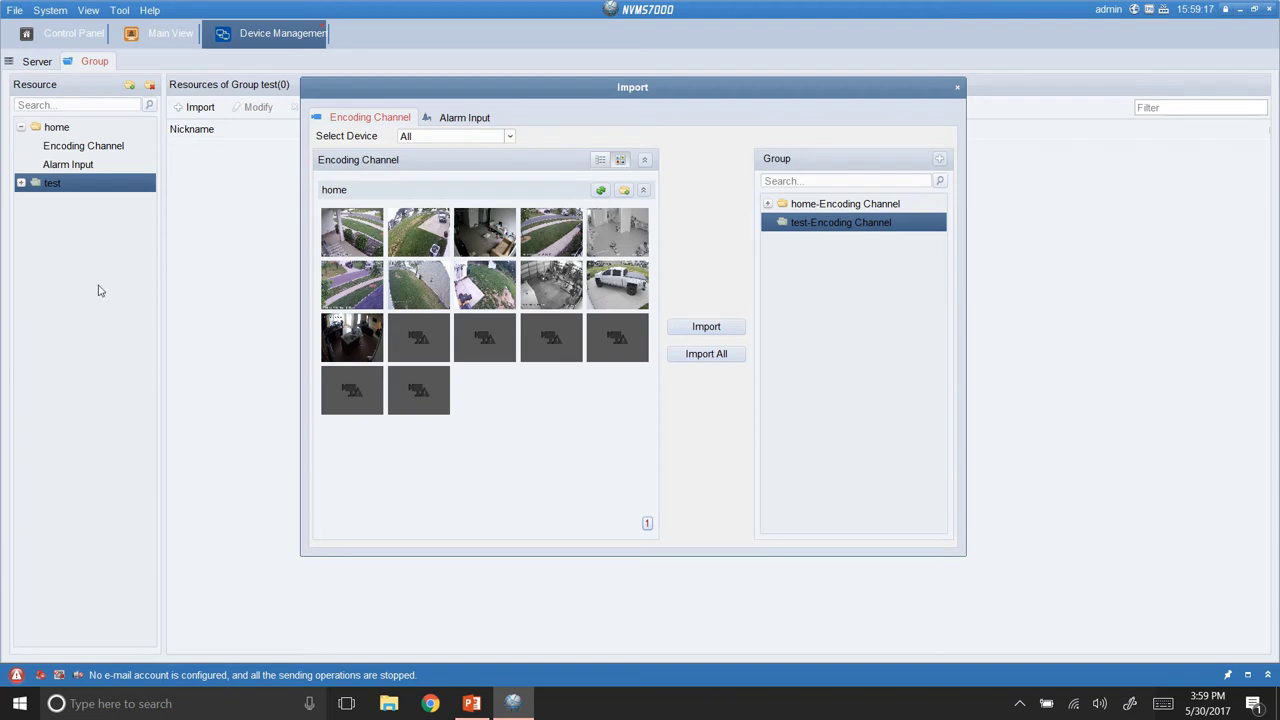
left_click(957, 87)
Replay the middle camera's last 1 min via Instant Playback, stop it, then browse the System menu.
left_click(180, 38)
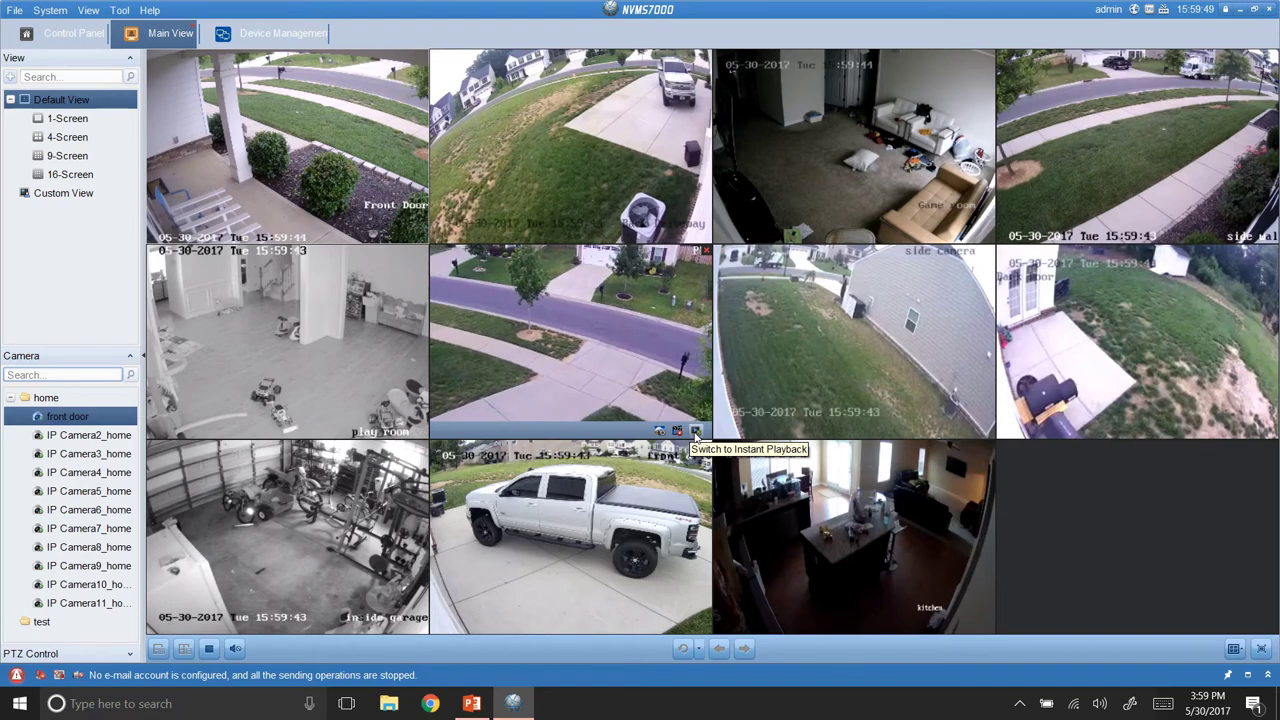
left_click(695, 432)
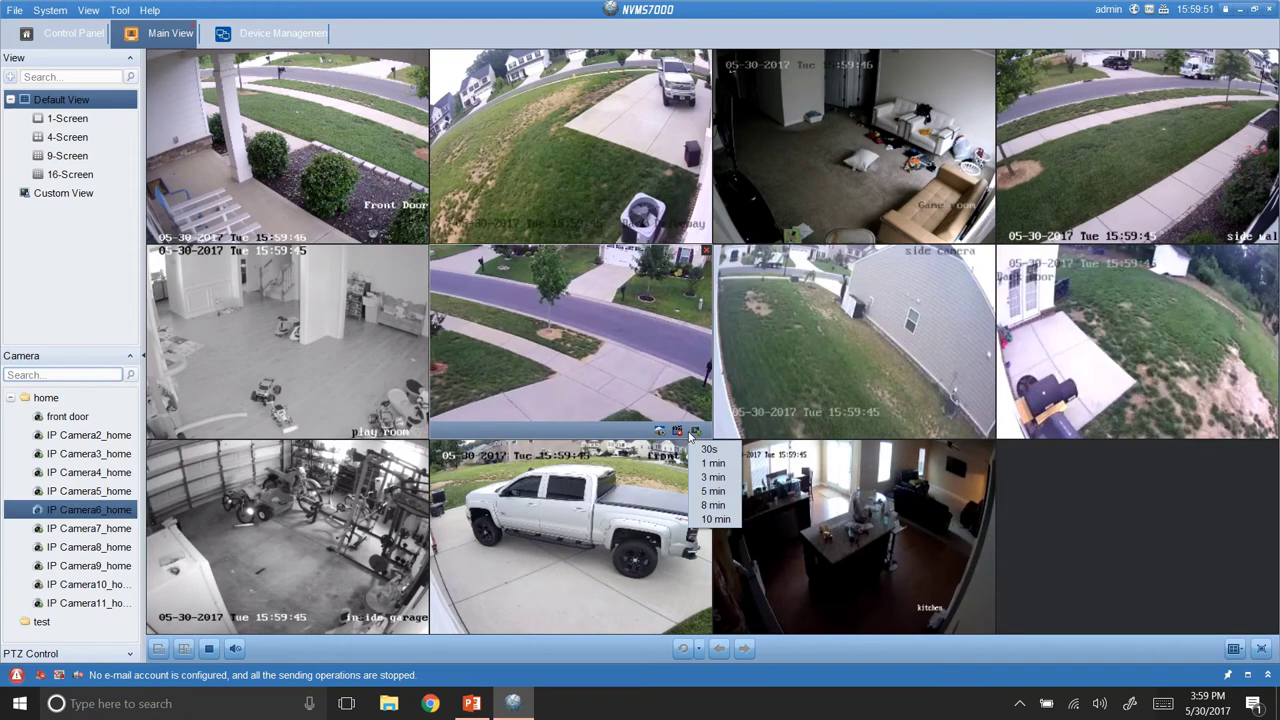
left_click(709, 464)
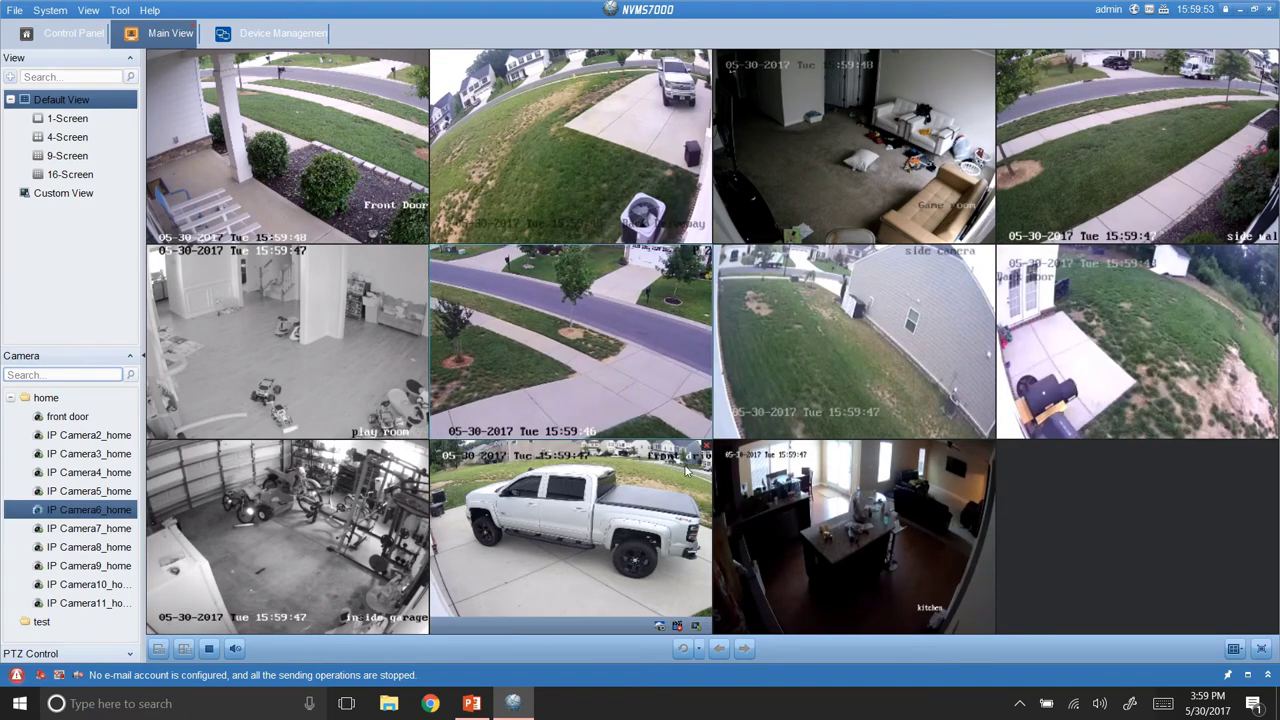
mouse_move(565, 418)
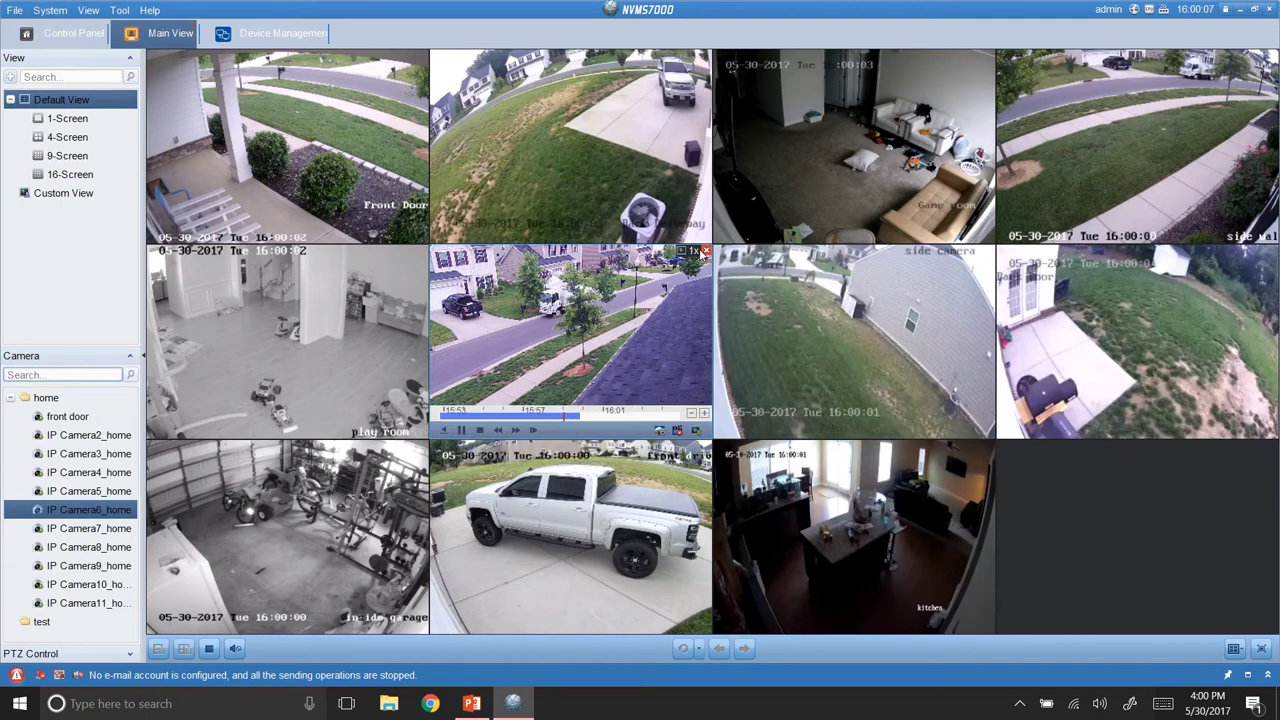
left_click(481, 430)
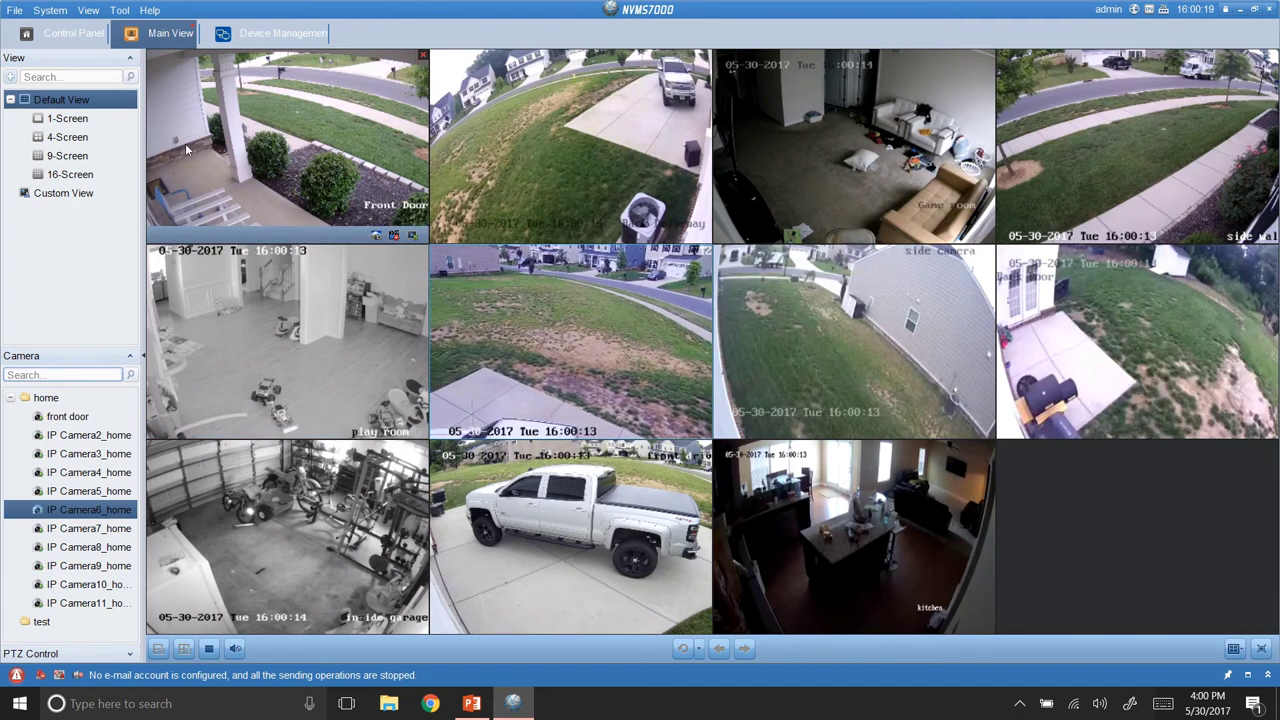
left_click(50, 10)
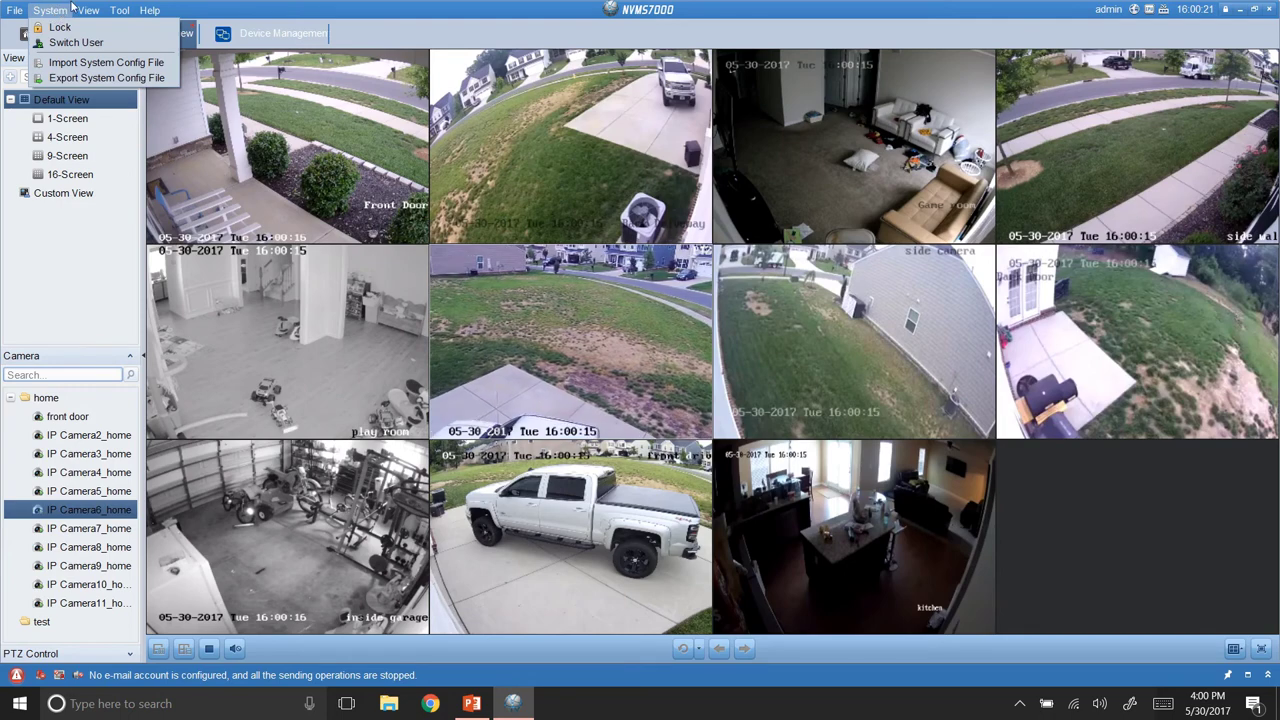
mouse_move(88, 14)
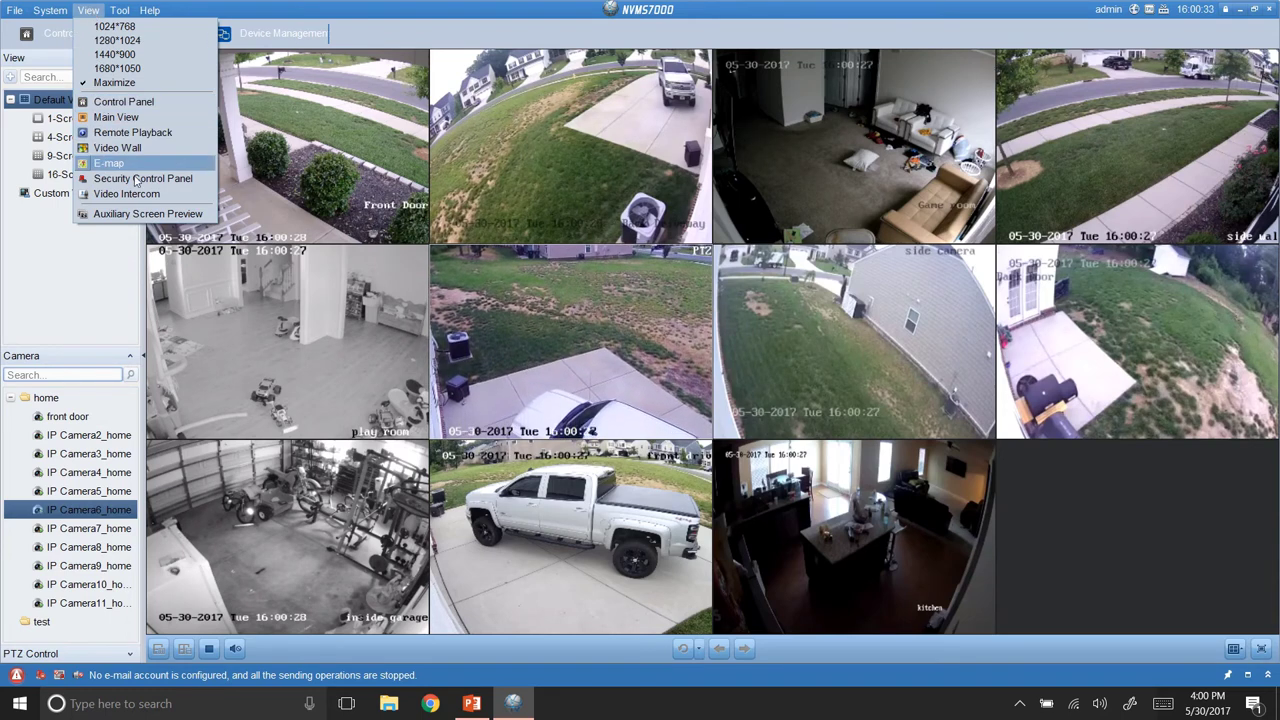
Open an auxiliary preview window and arrange it beside the restored main window.
left_click(139, 217)
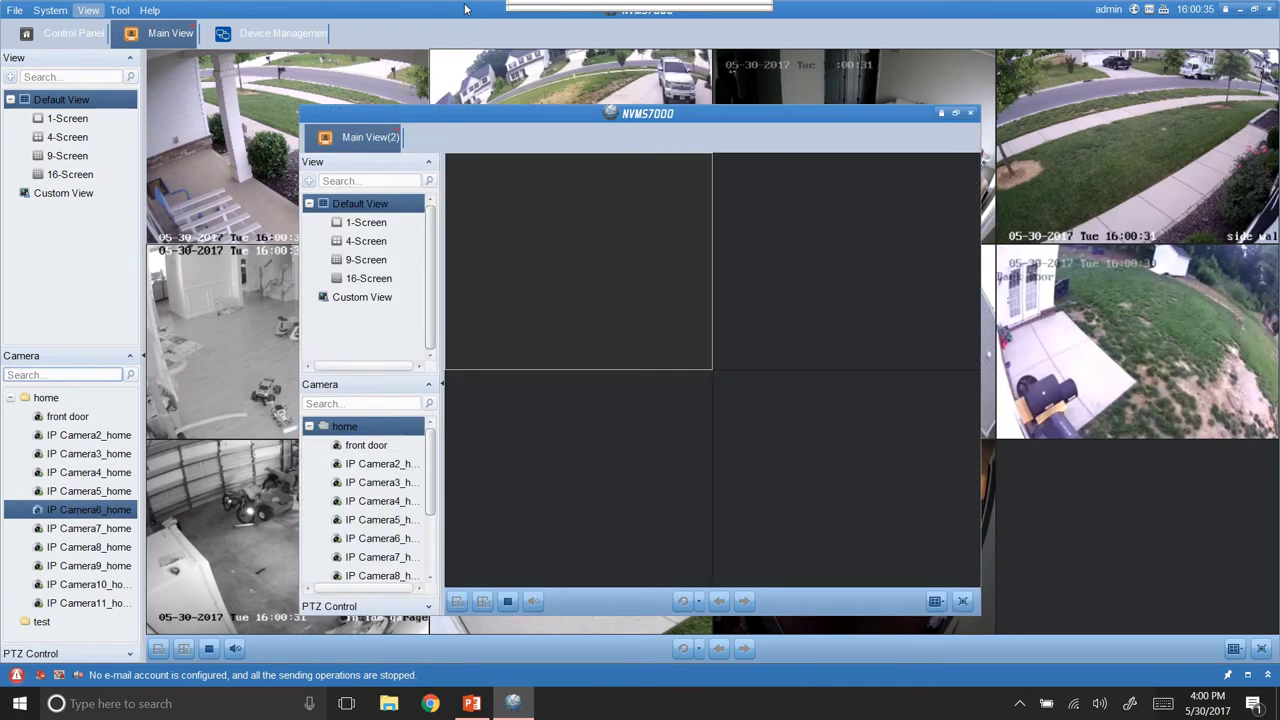
double_click(535, 8)
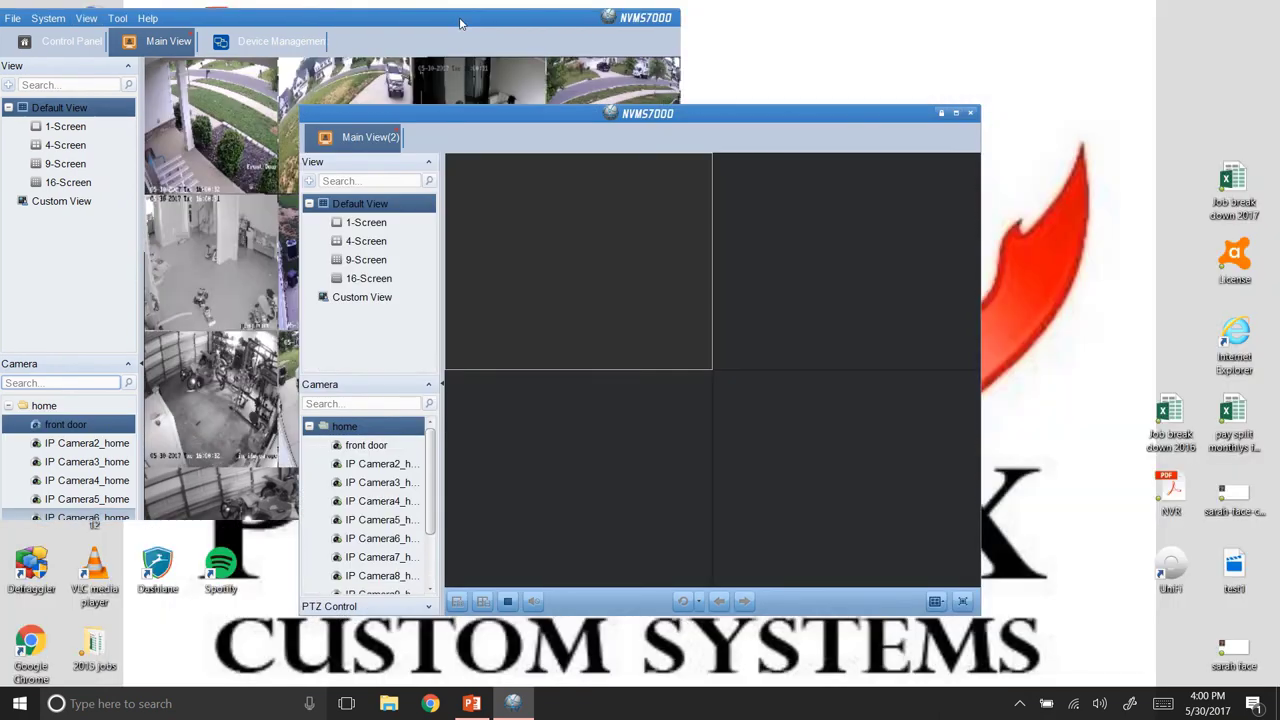
left_click_drag(535, 8, 240, 135)
left_click_drag(572, 114, 907, 60)
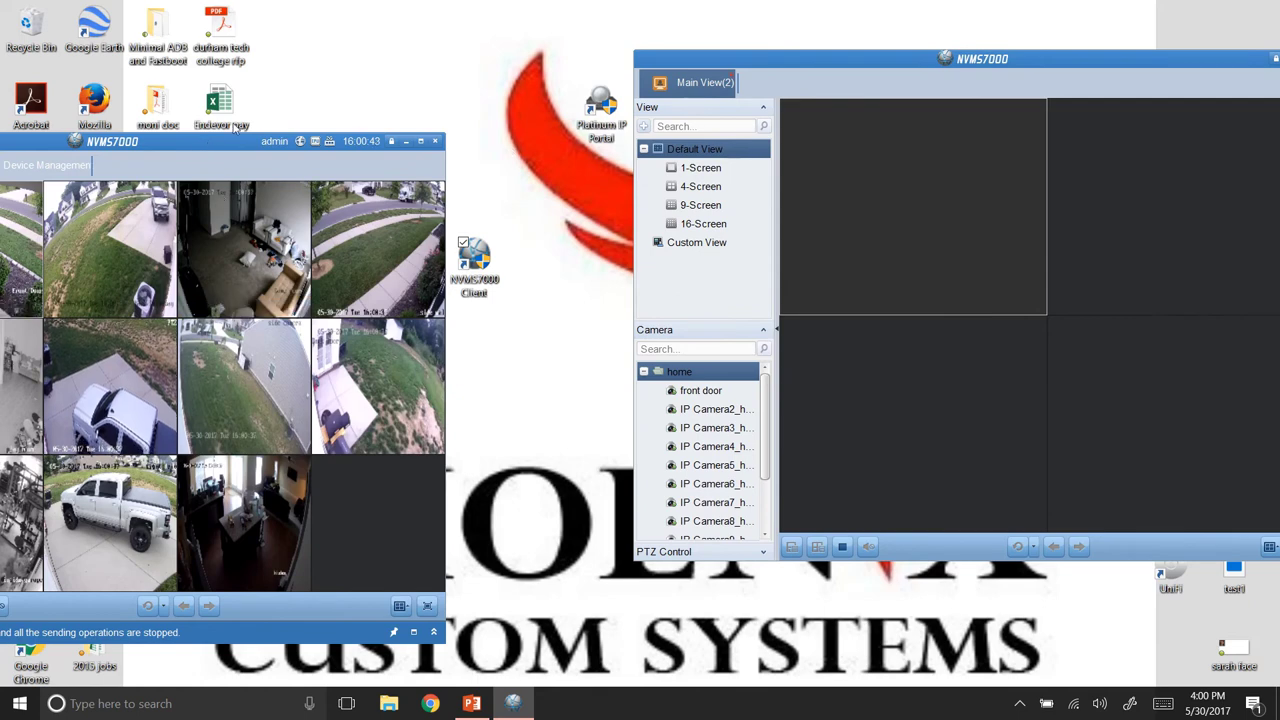
left_click_drag(208, 143, 396, 59)
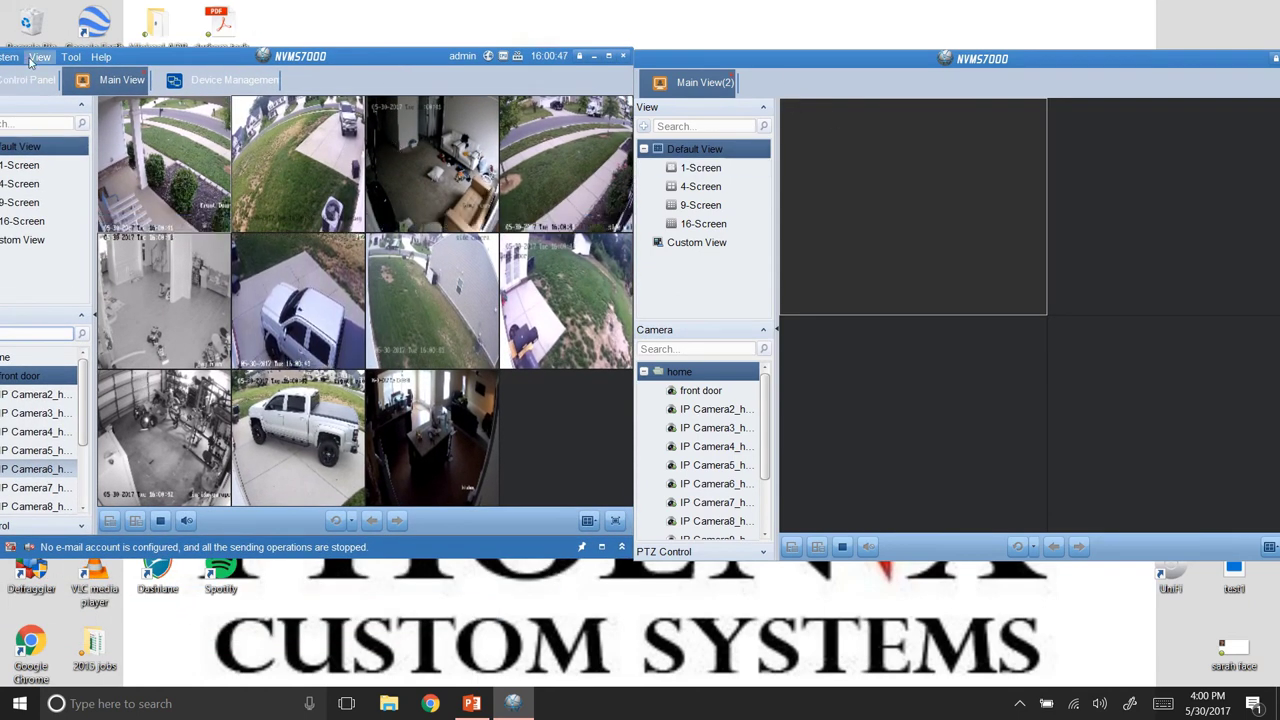
Show IP Camera2_home and IP Camera4_home in the auxiliary window's two panes.
mouse_move(313, 287)
left_click_drag(712, 409, 923, 232)
left_click_drag(712, 446, 966, 374)
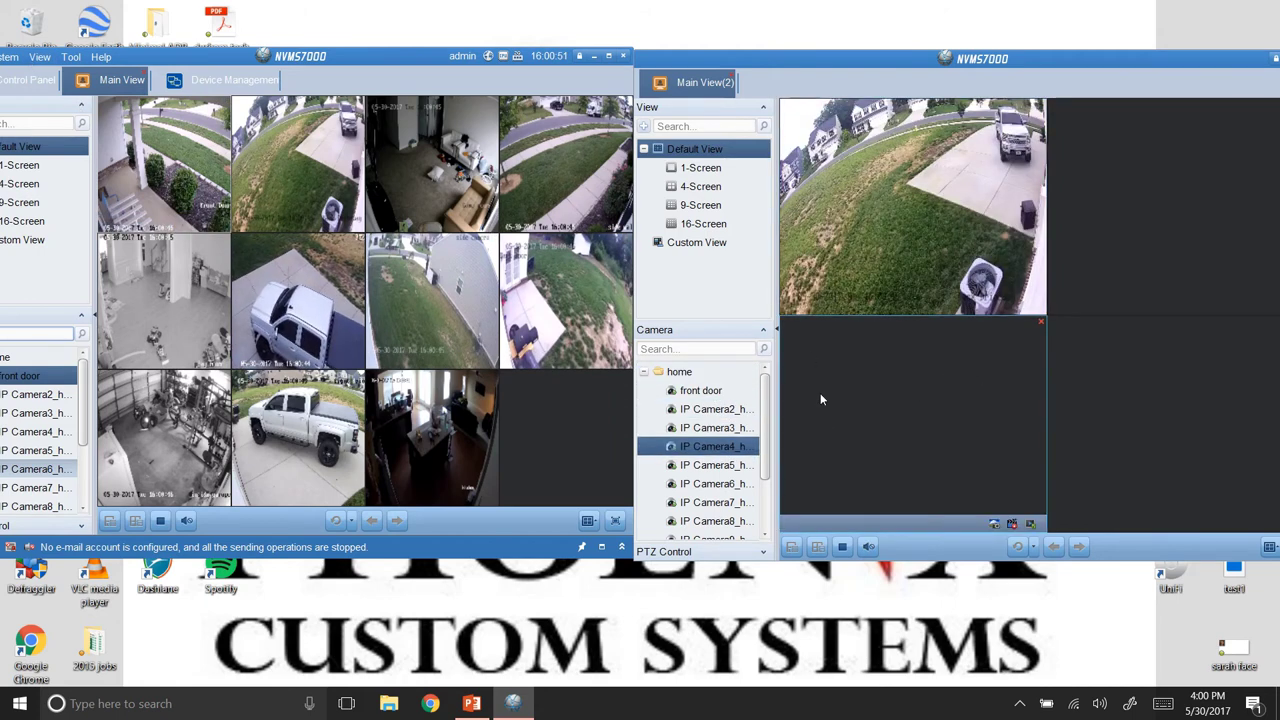
mouse_move(985, 285)
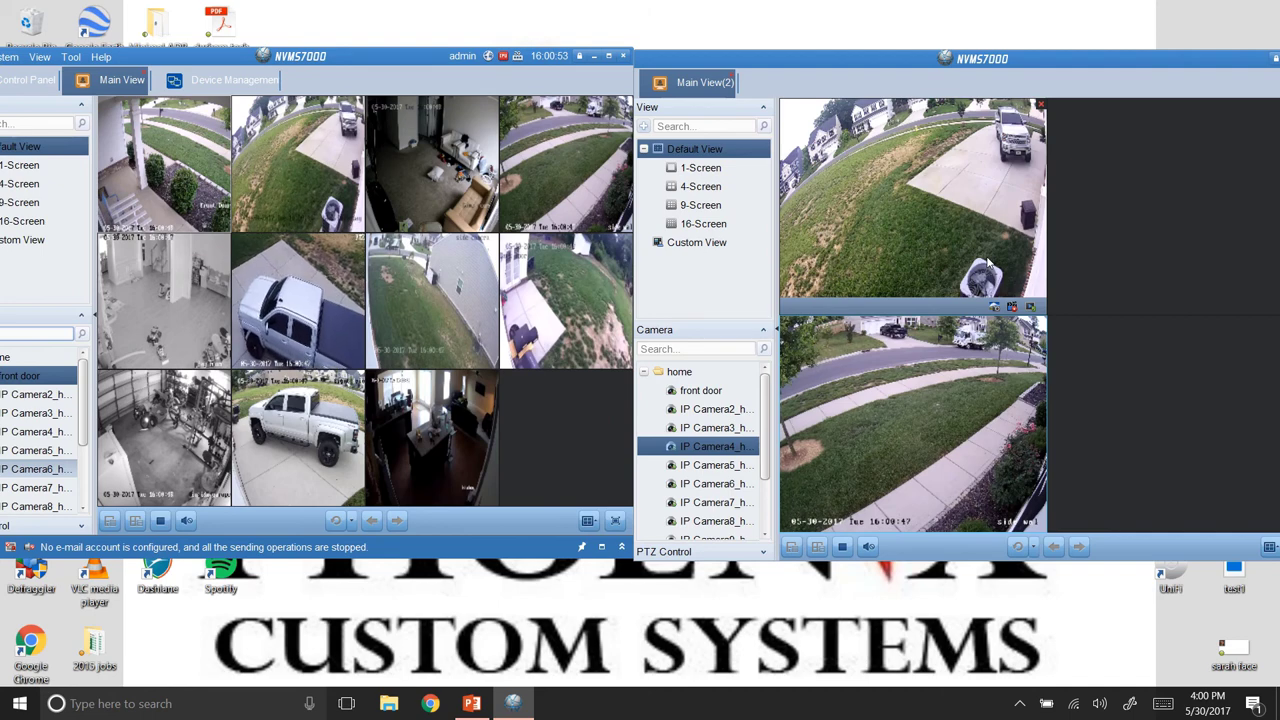
double_click(1008, 58)
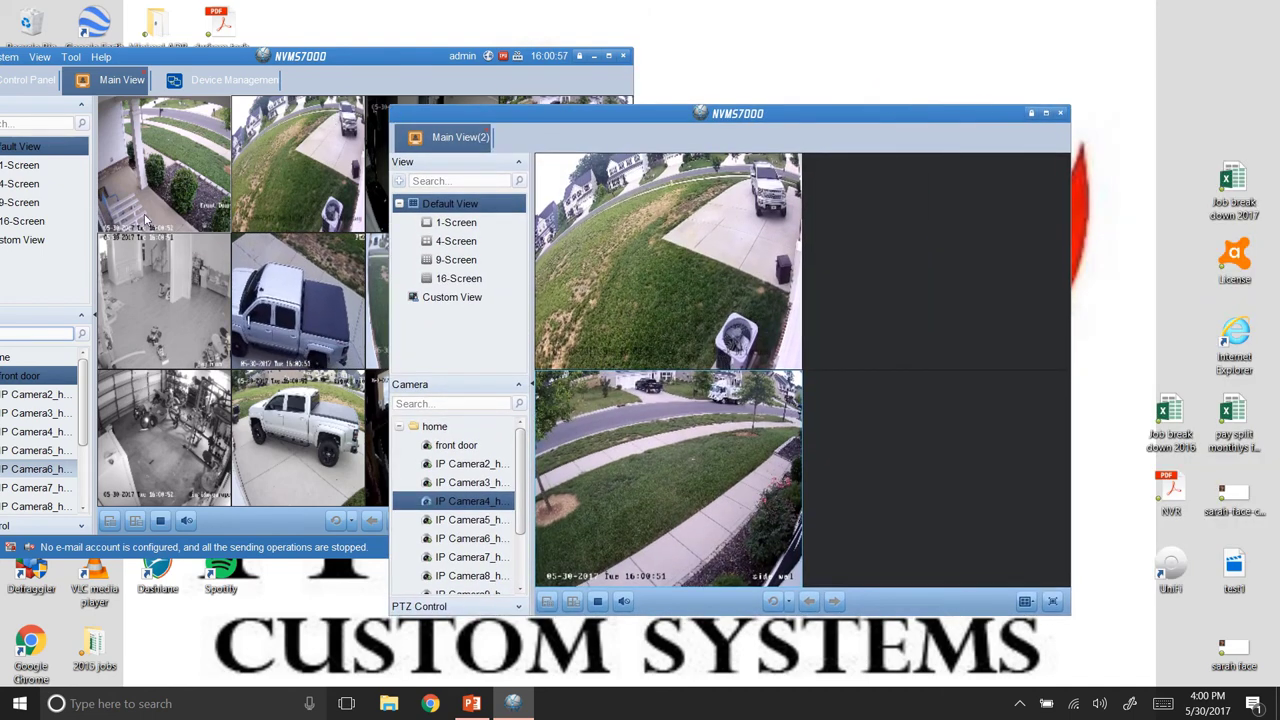
mouse_move(218, 150)
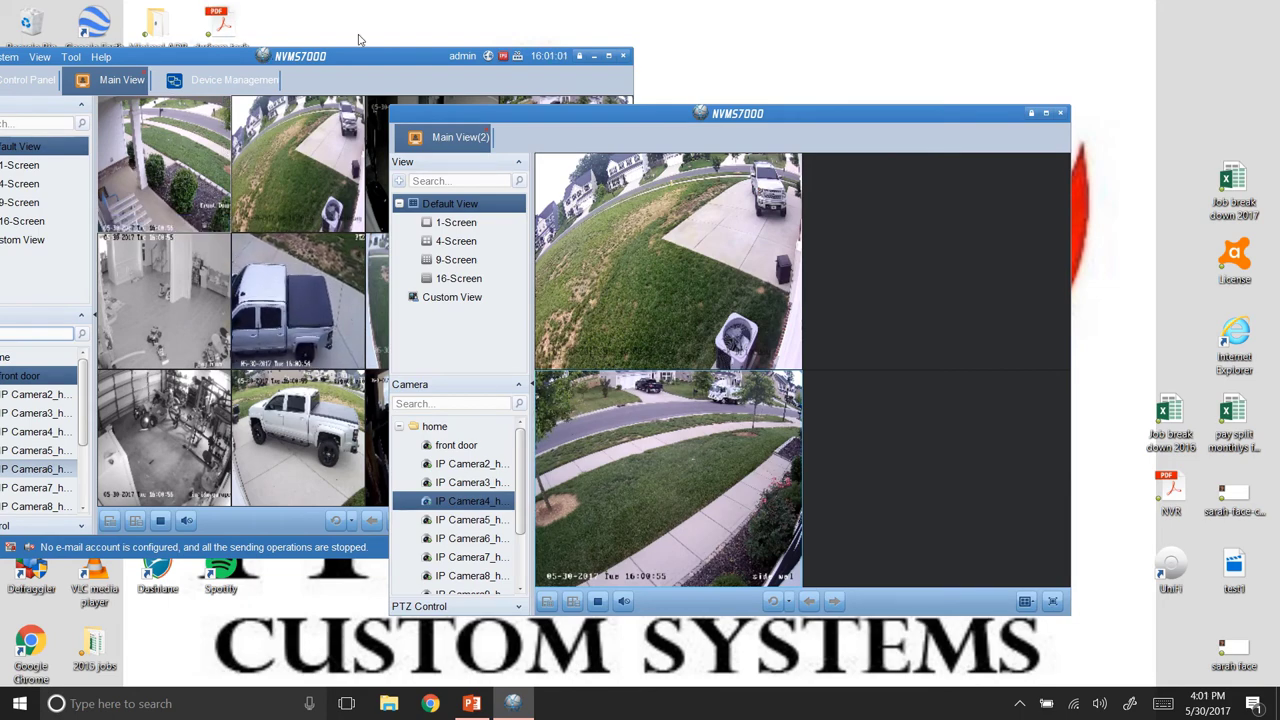
left_click_drag(265, 62, 426, 42)
Open a third preview window, then close both extra previews and confirm stopping live view.
left_click(127, 35)
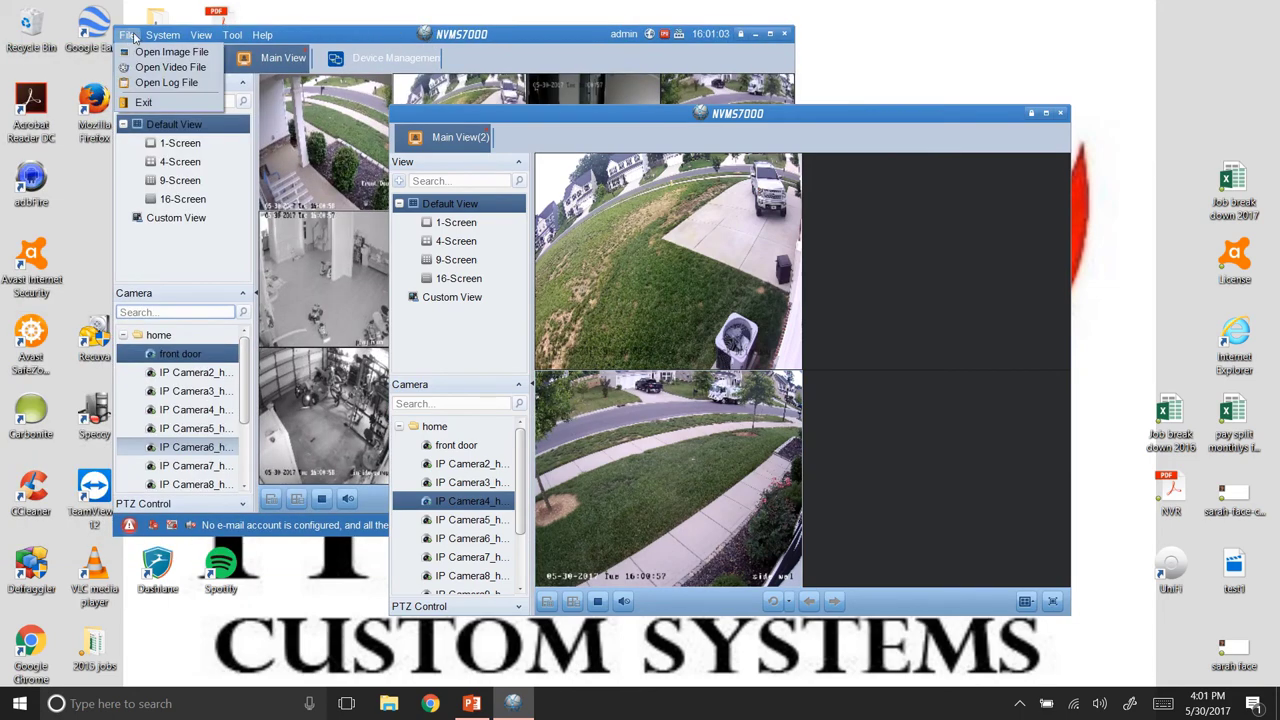
mouse_move(195, 36)
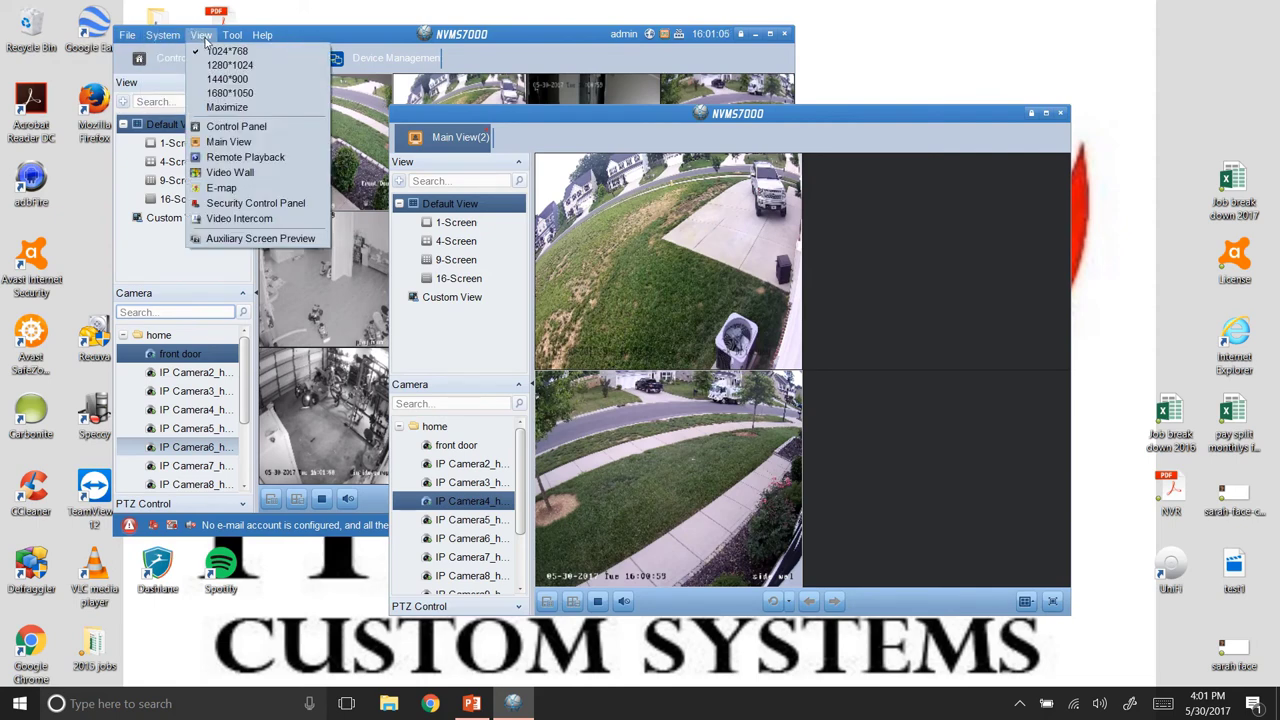
left_click(244, 240)
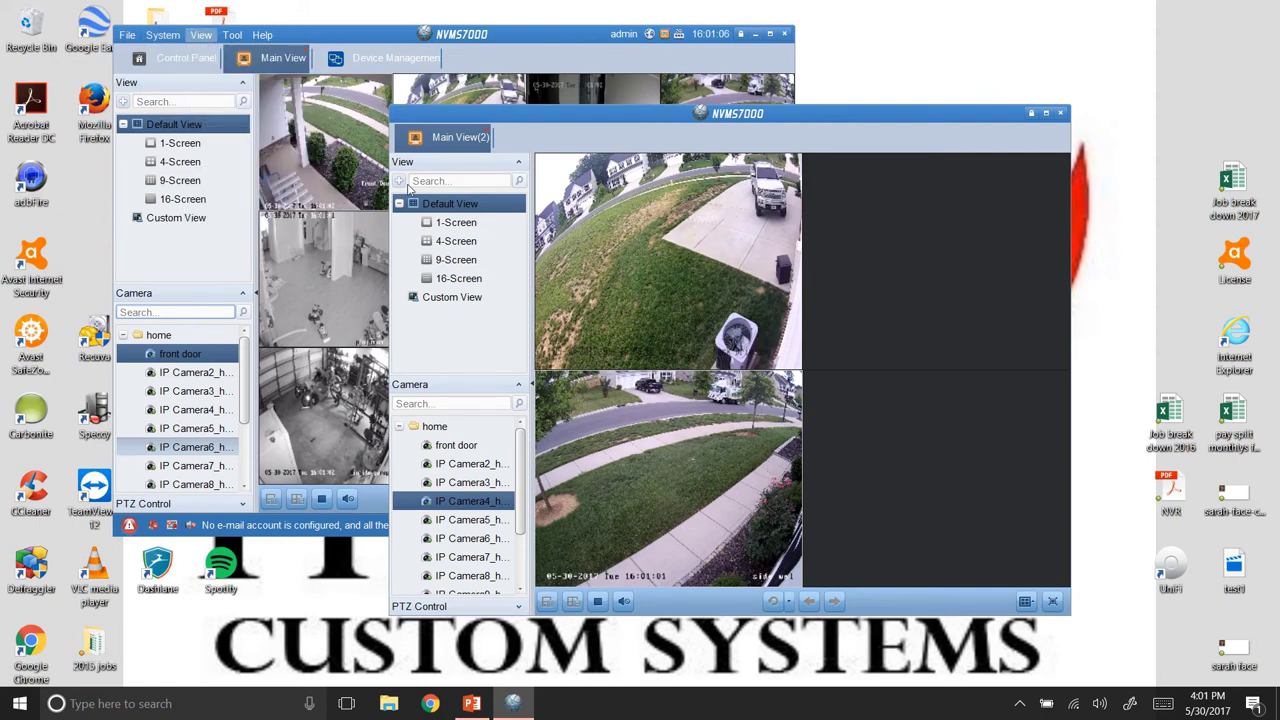
left_click_drag(508, 117, 265, 228)
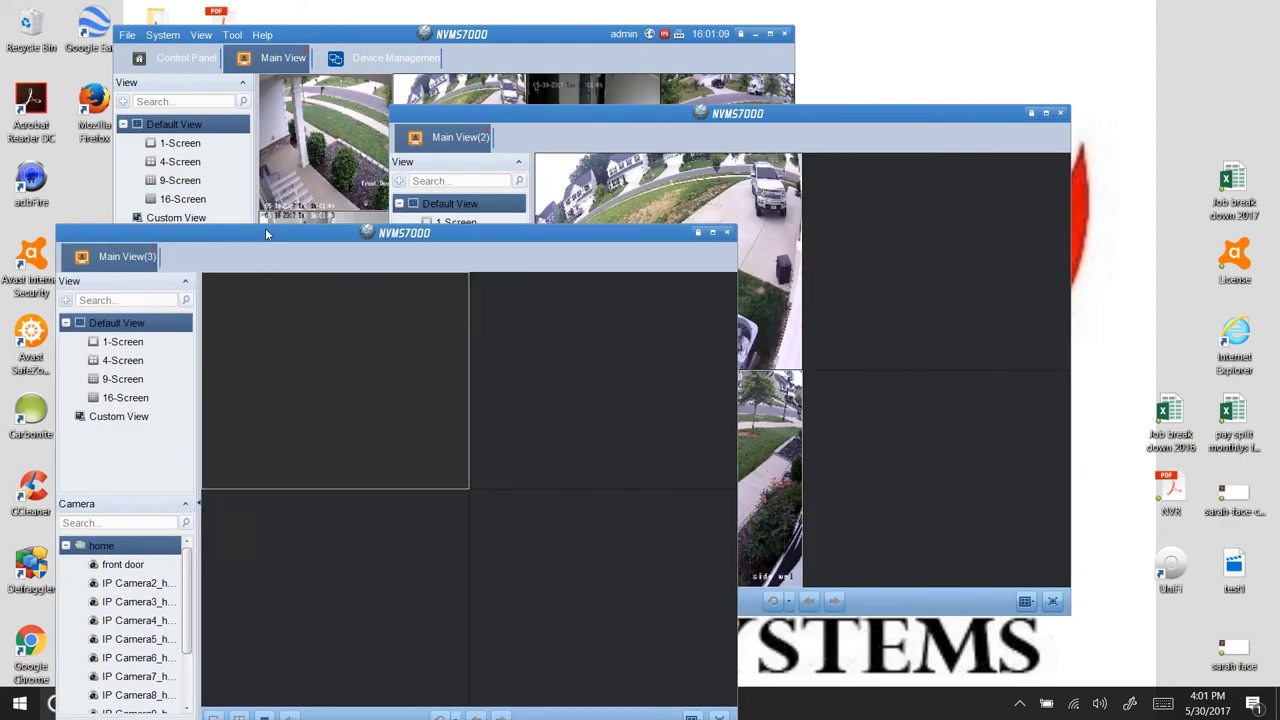
left_click(729, 232)
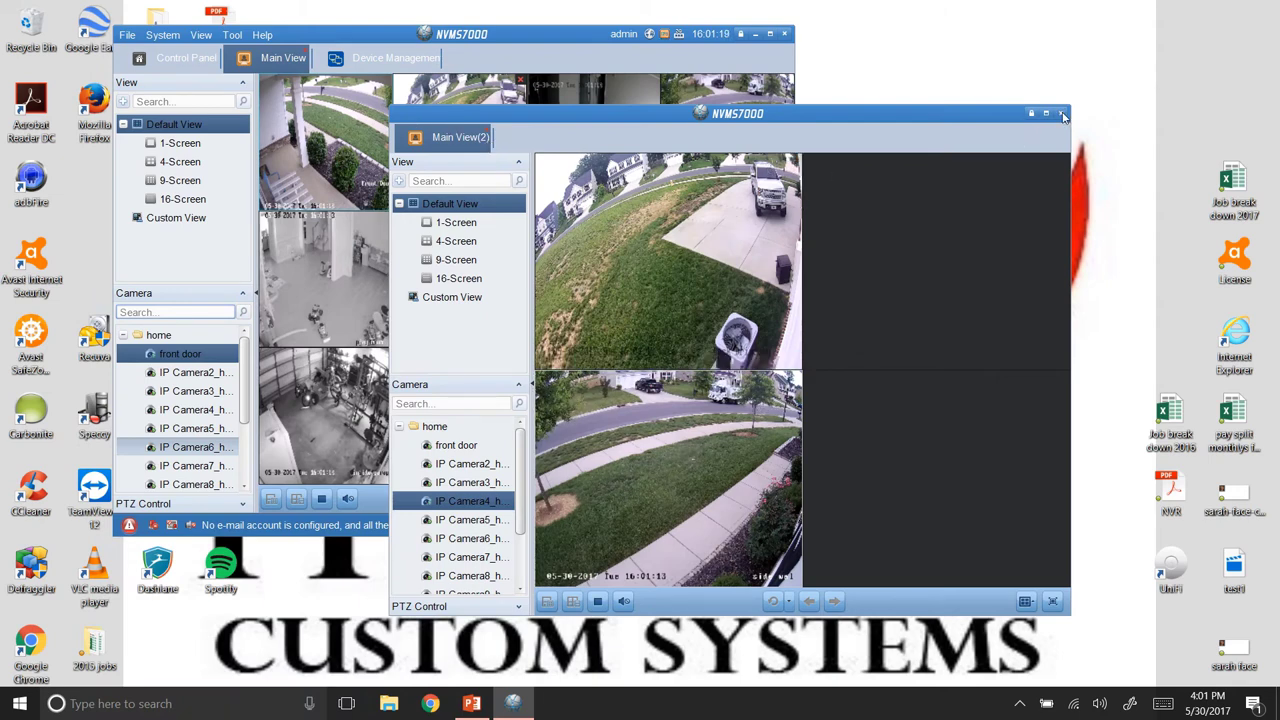
left_click(1062, 115)
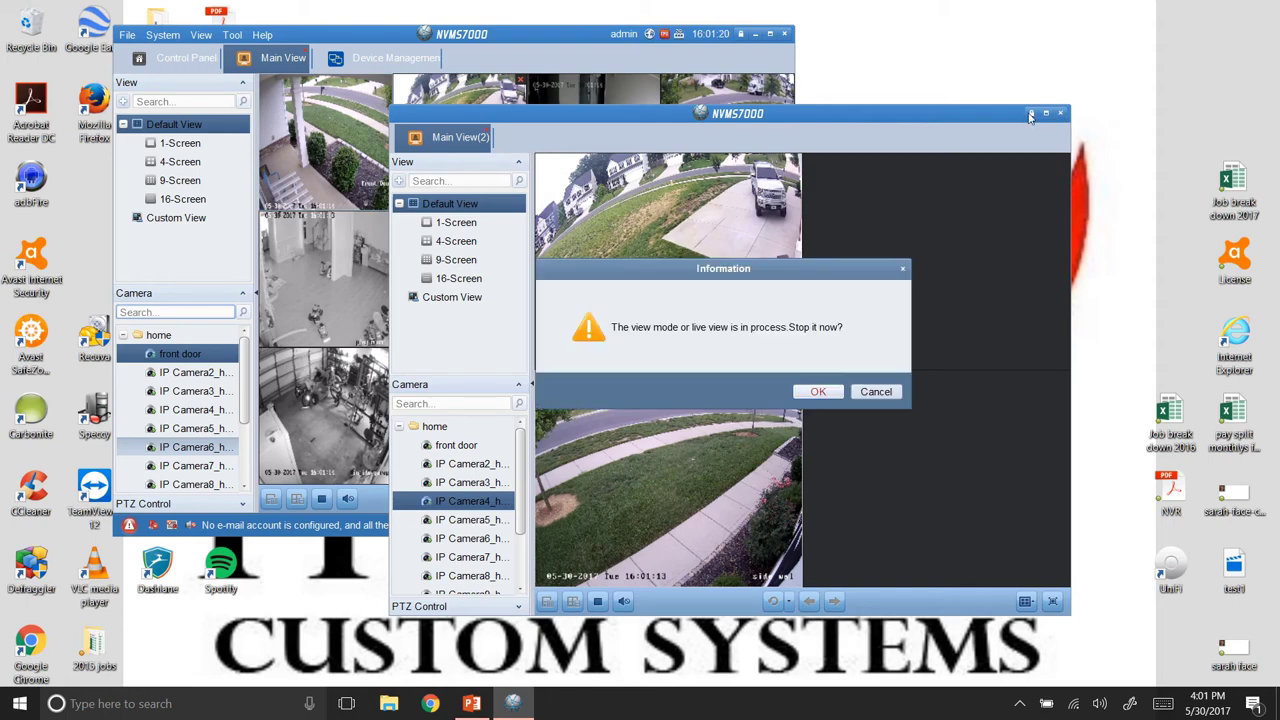
left_click(817, 392)
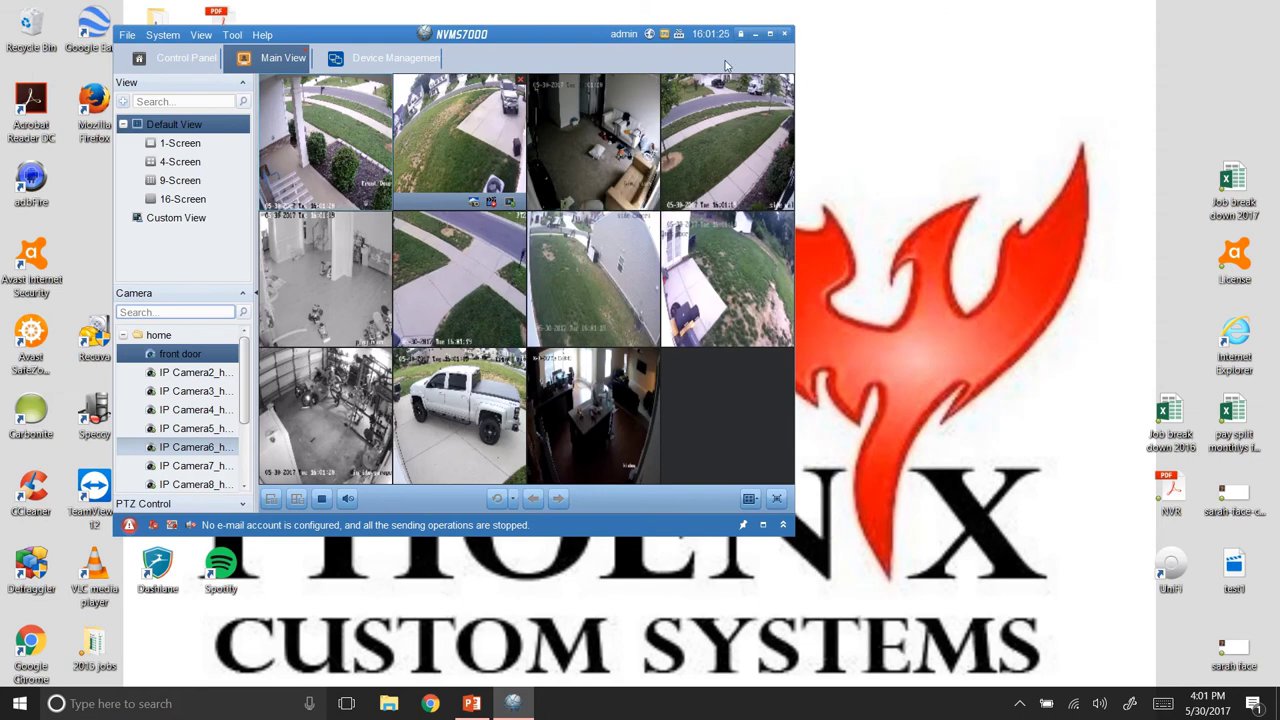
Maximize the window, show IP Camera6_home alone, enable PTZ control and tilt it up.
left_click(770, 34)
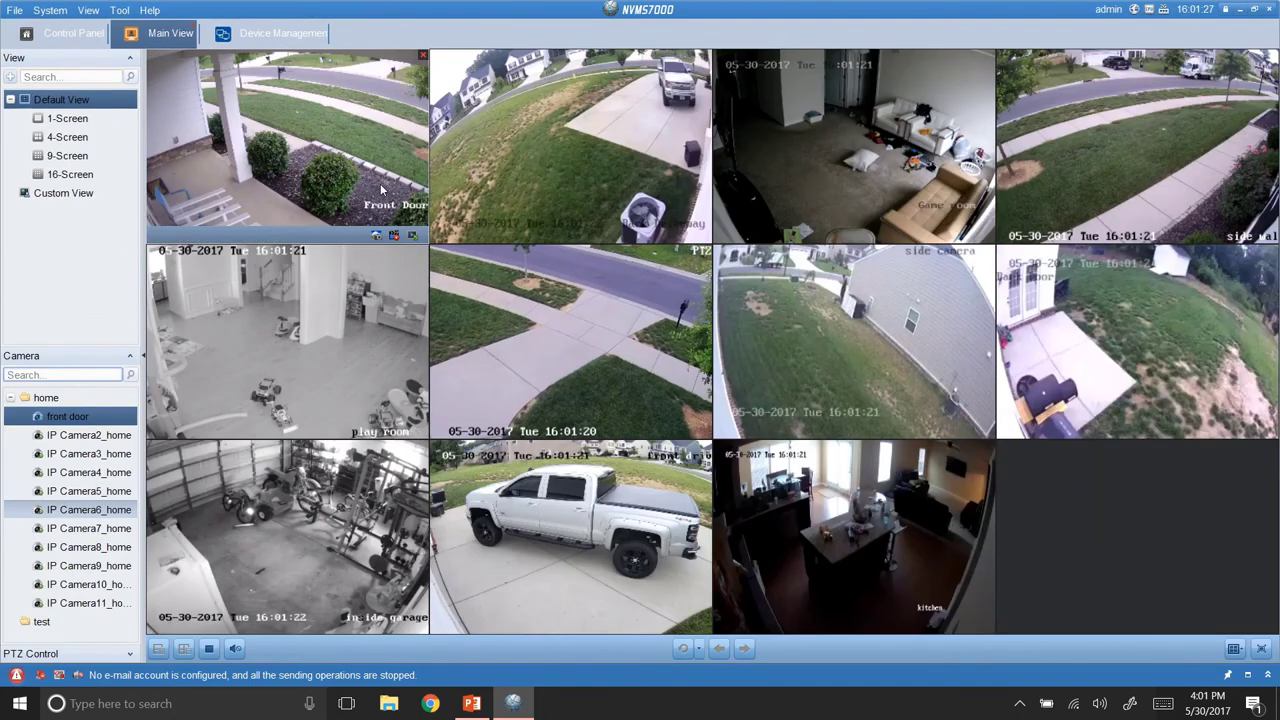
double_click(521, 278)
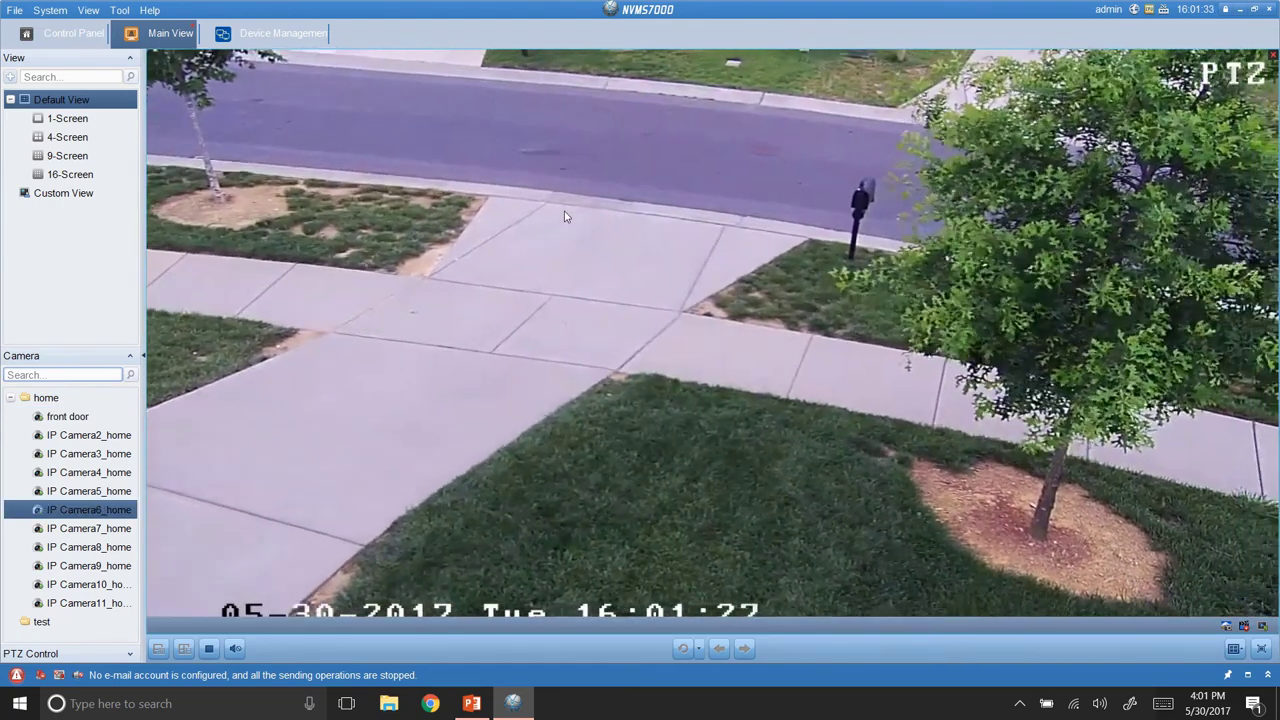
right_click(558, 215)
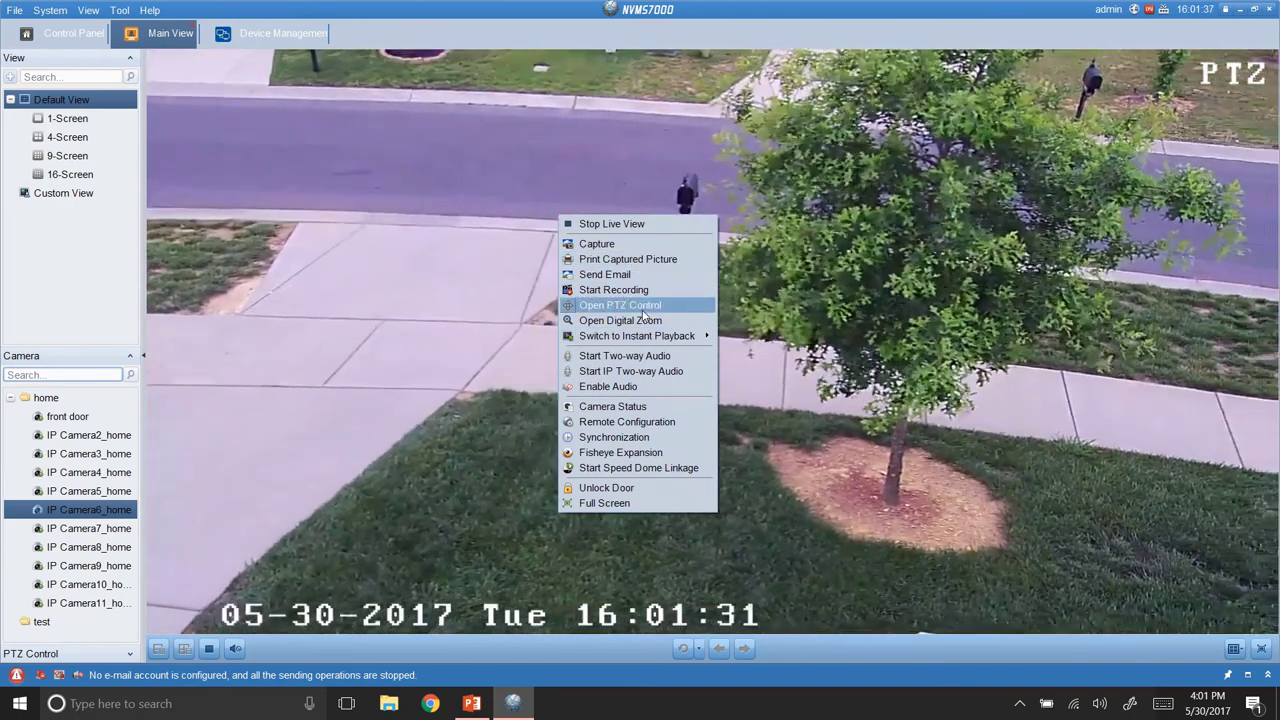
left_click(643, 308)
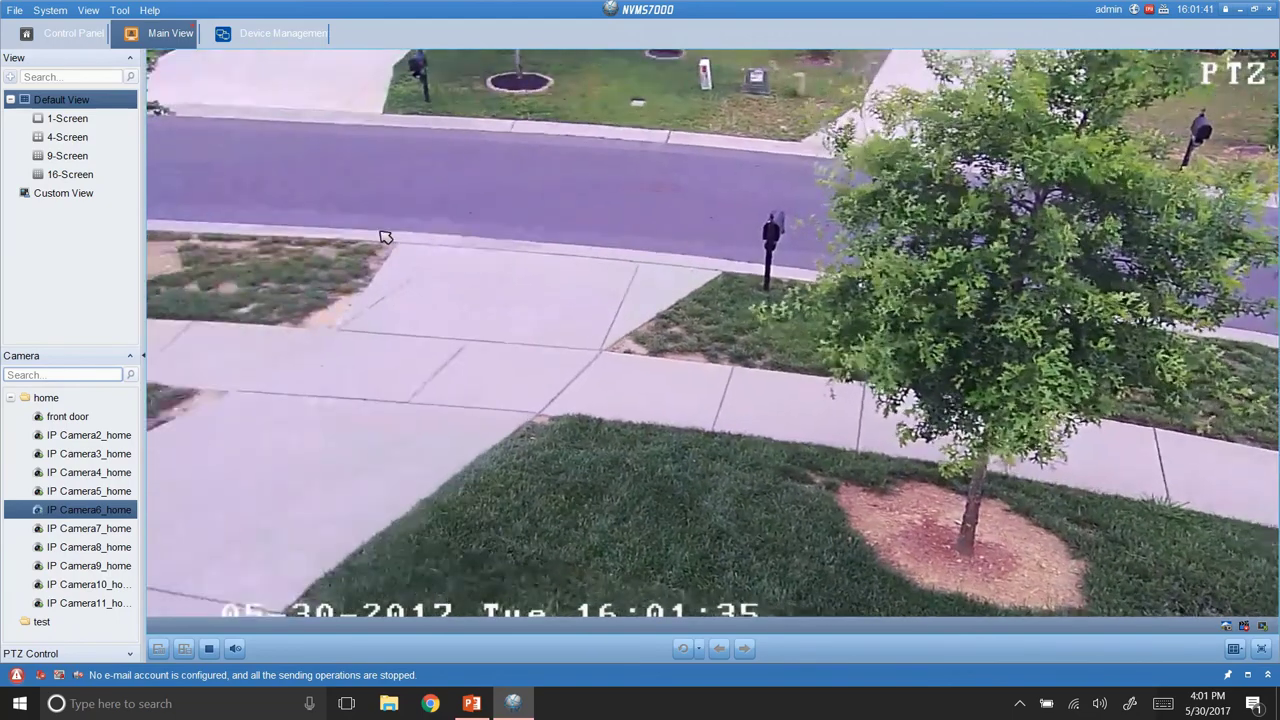
left_click(705, 124)
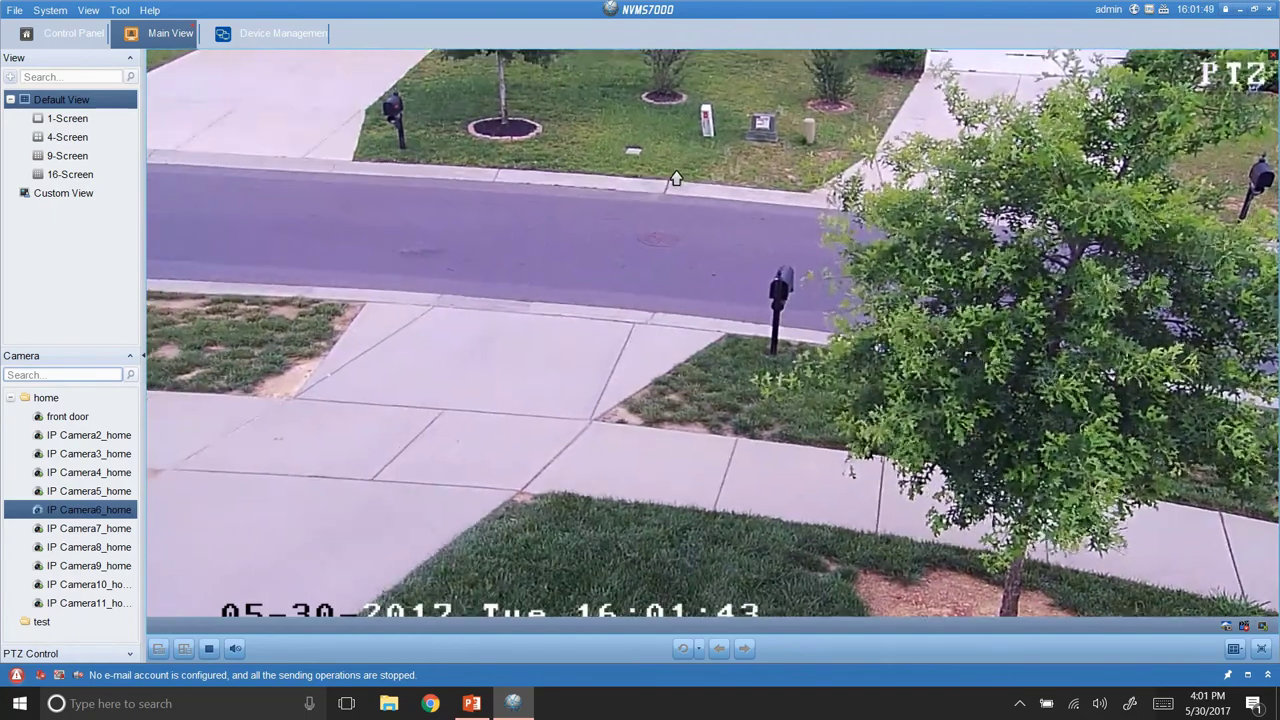
left_click(675, 178)
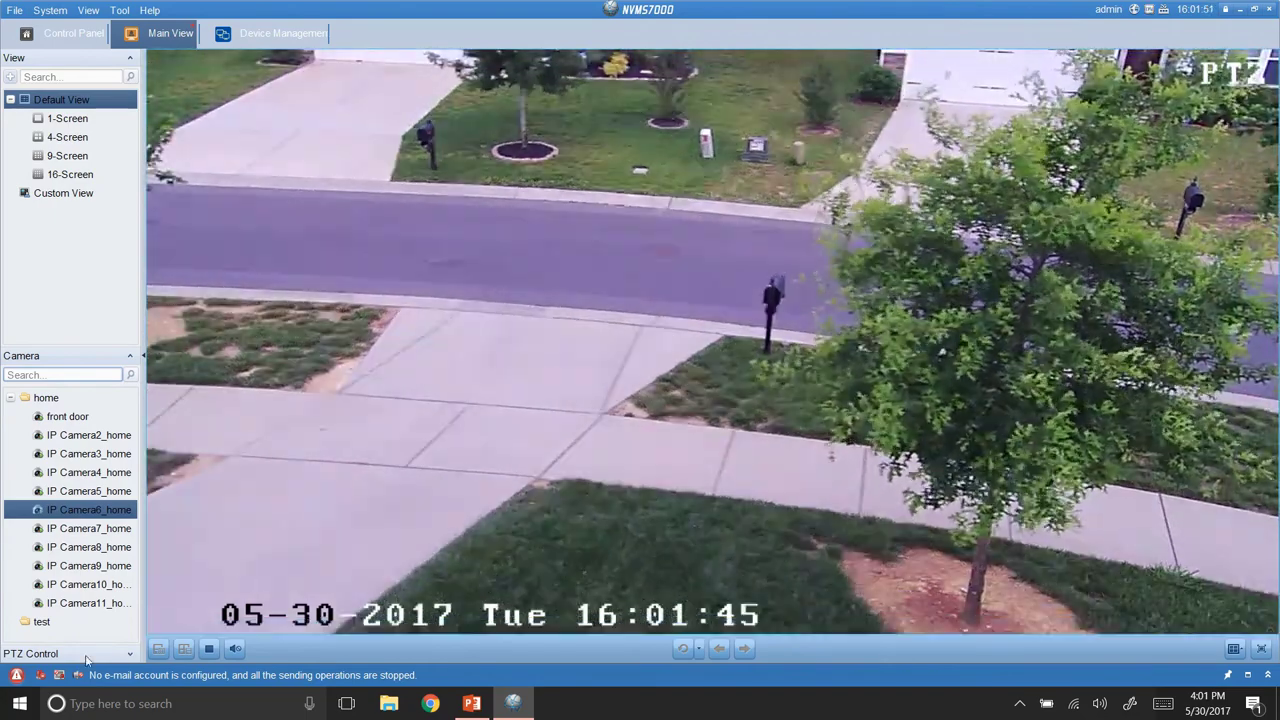
Expand the PTZ panel, then pan, tilt and zoom the camera around the tree toward the street.
left_click(87, 656)
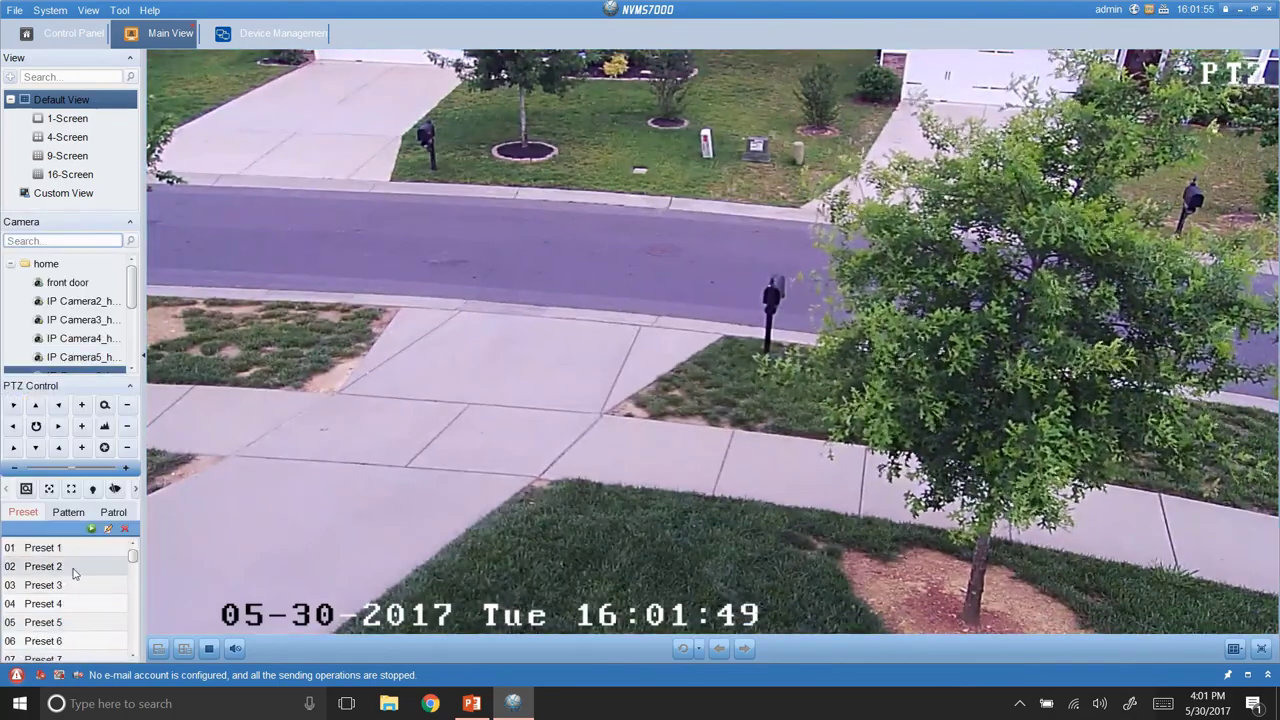
left_click(60, 426)
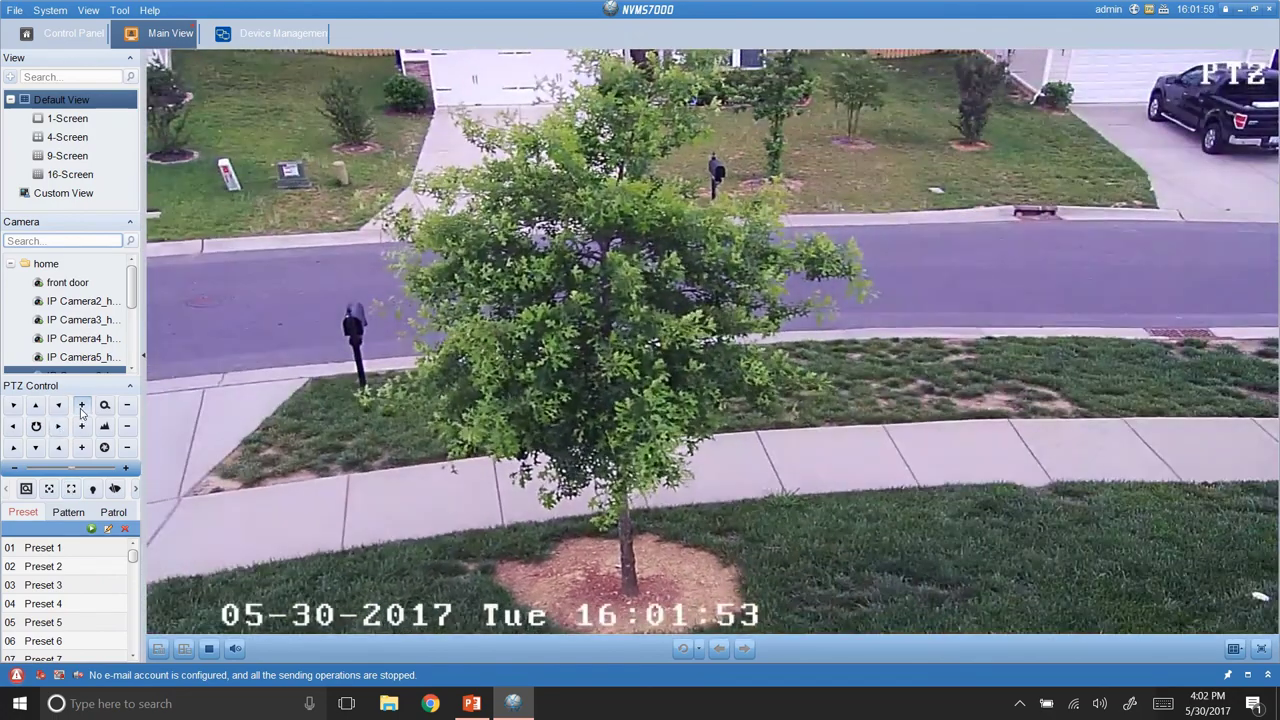
left_click(82, 405)
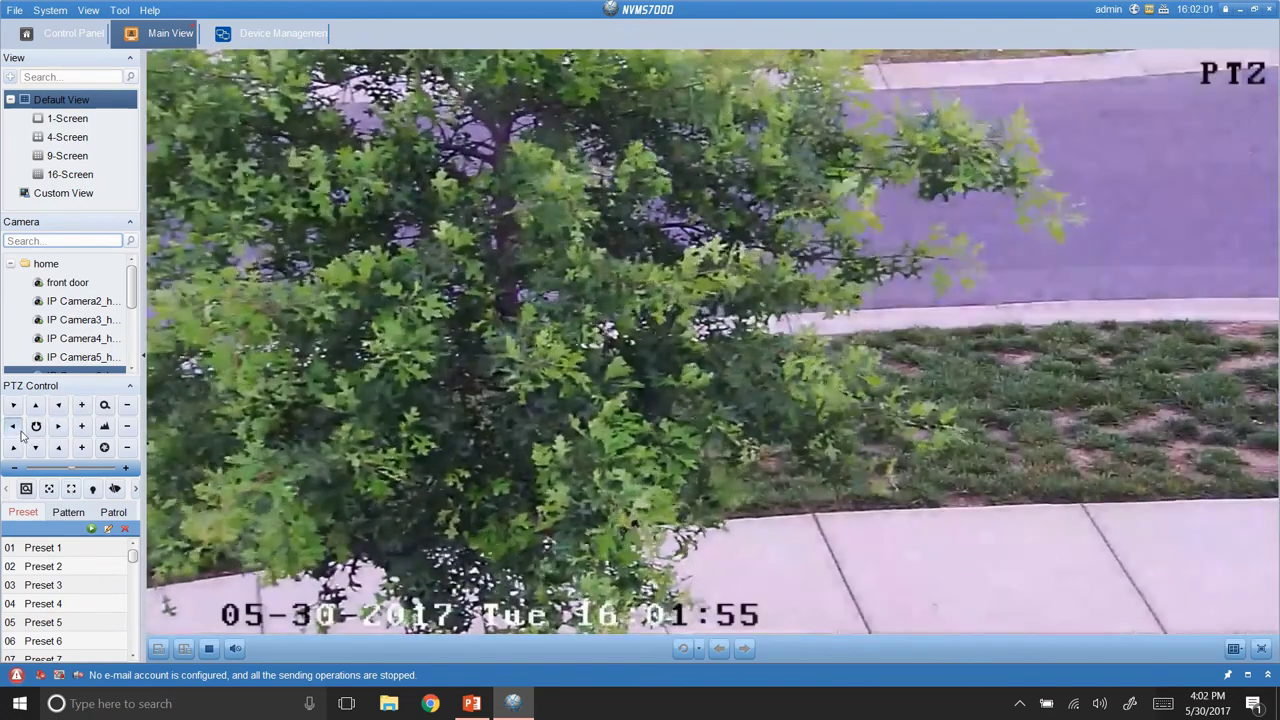
left_click(22, 432)
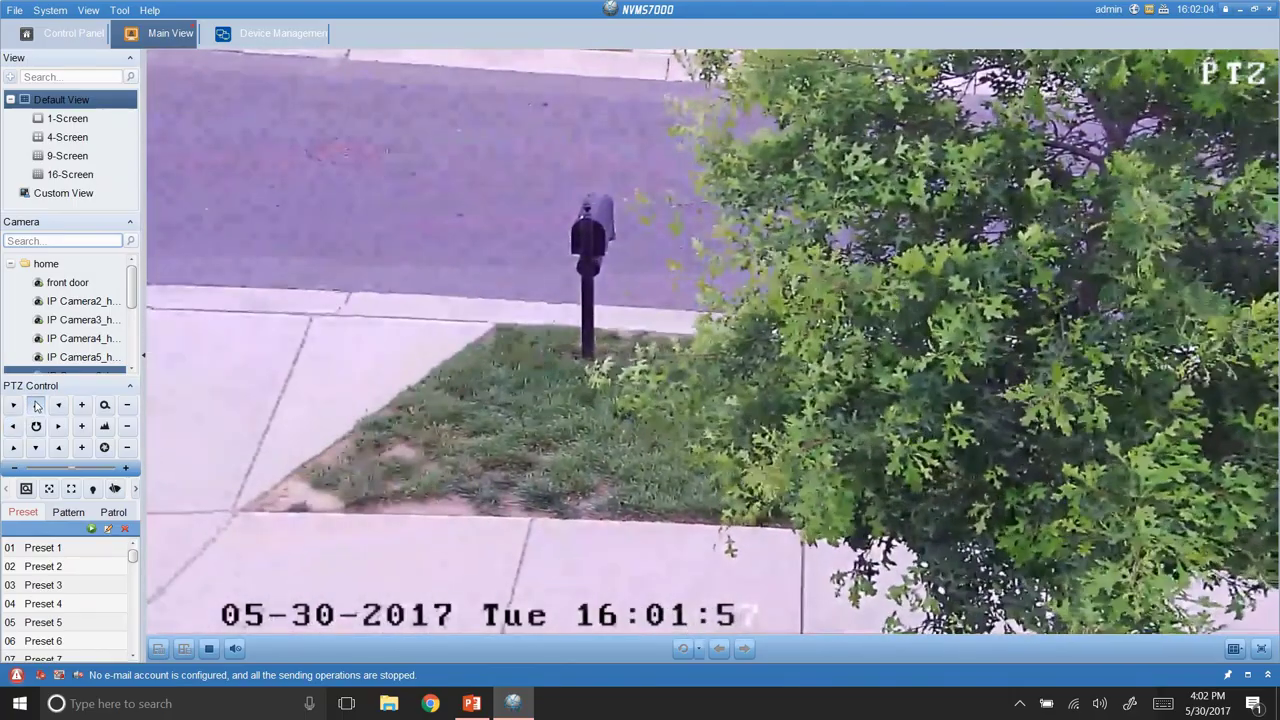
left_click(36, 405)
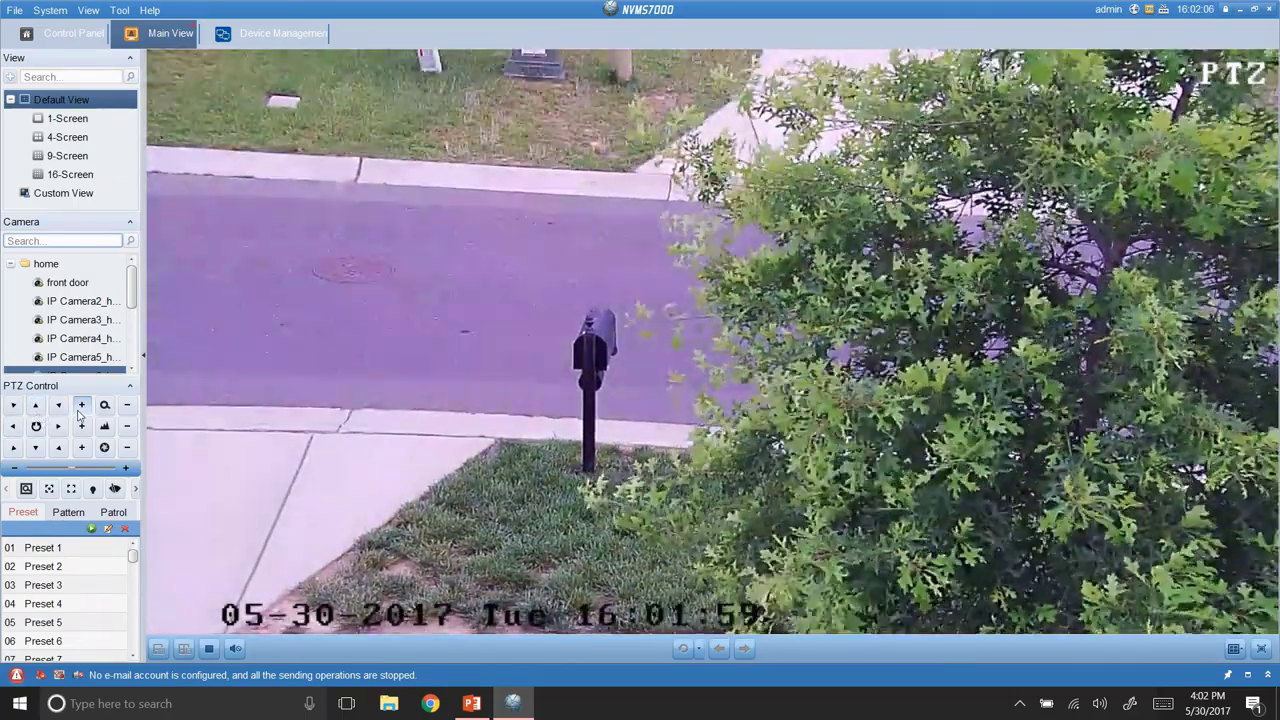
left_click(81, 406)
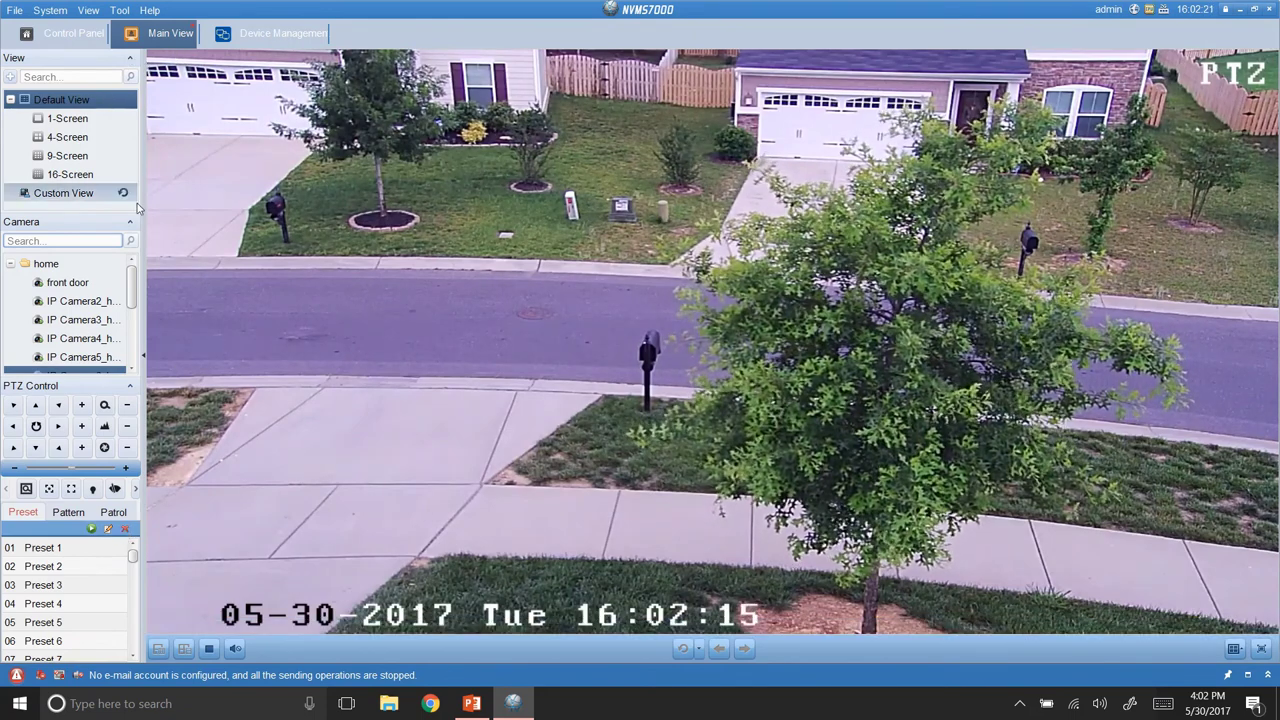
Browse the Tool, Help, View and System menus, then switch to the Control Panel.
left_click(120, 11)
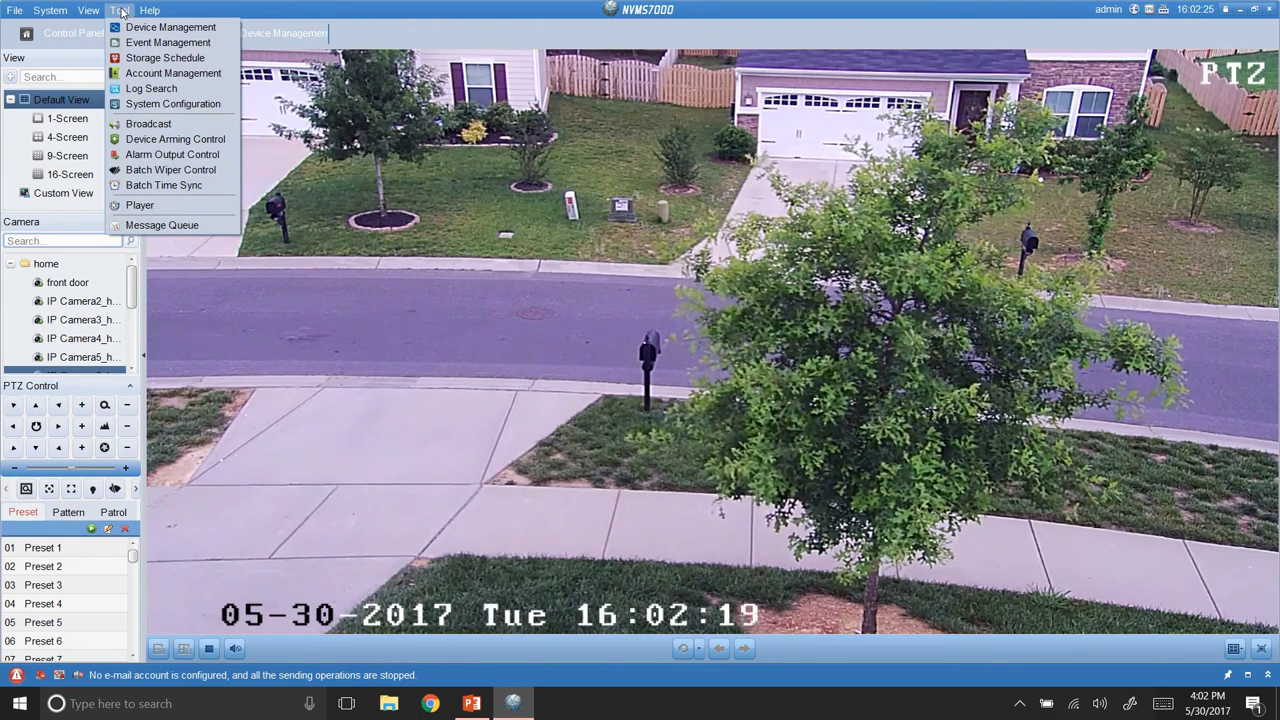
mouse_move(146, 10)
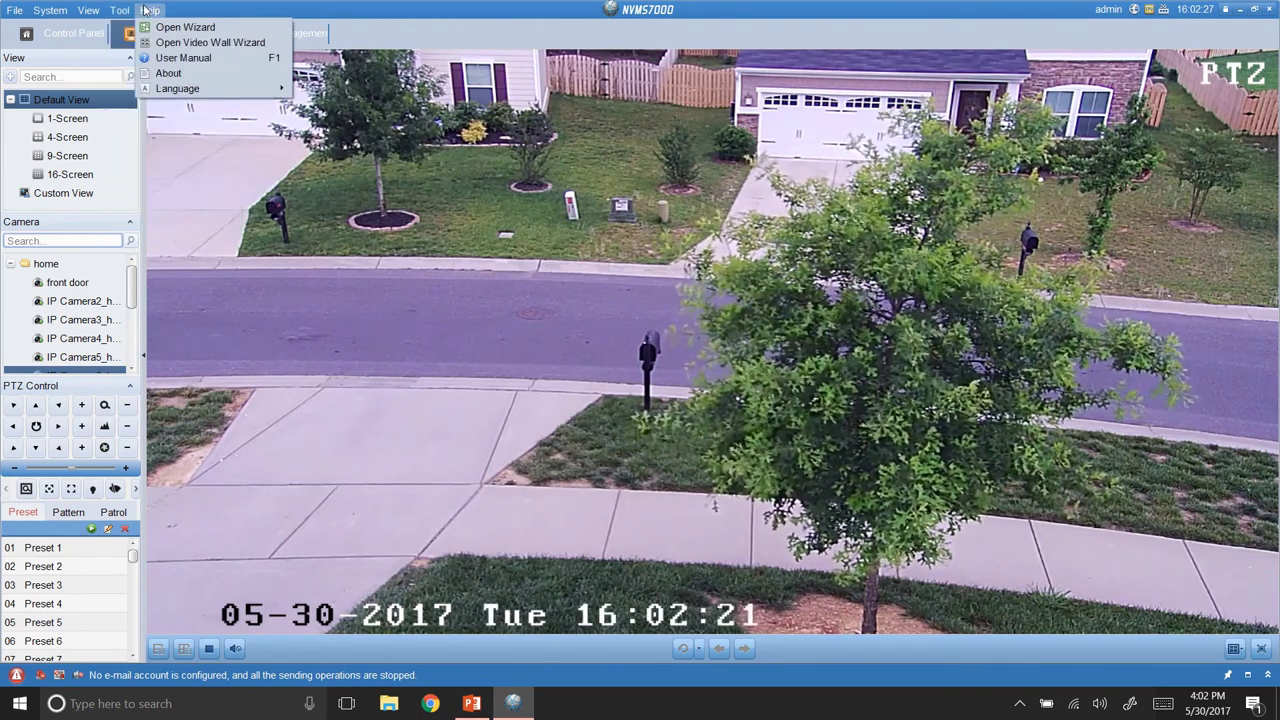
mouse_move(98, 10)
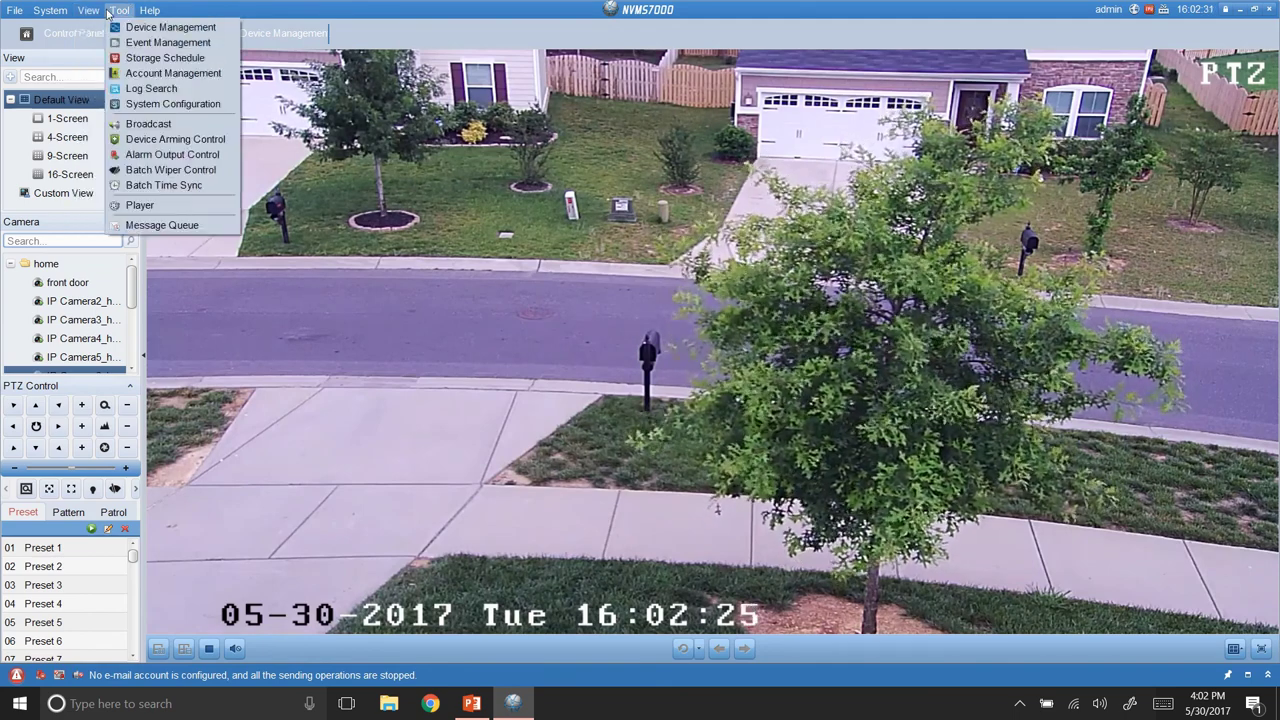
mouse_move(50, 10)
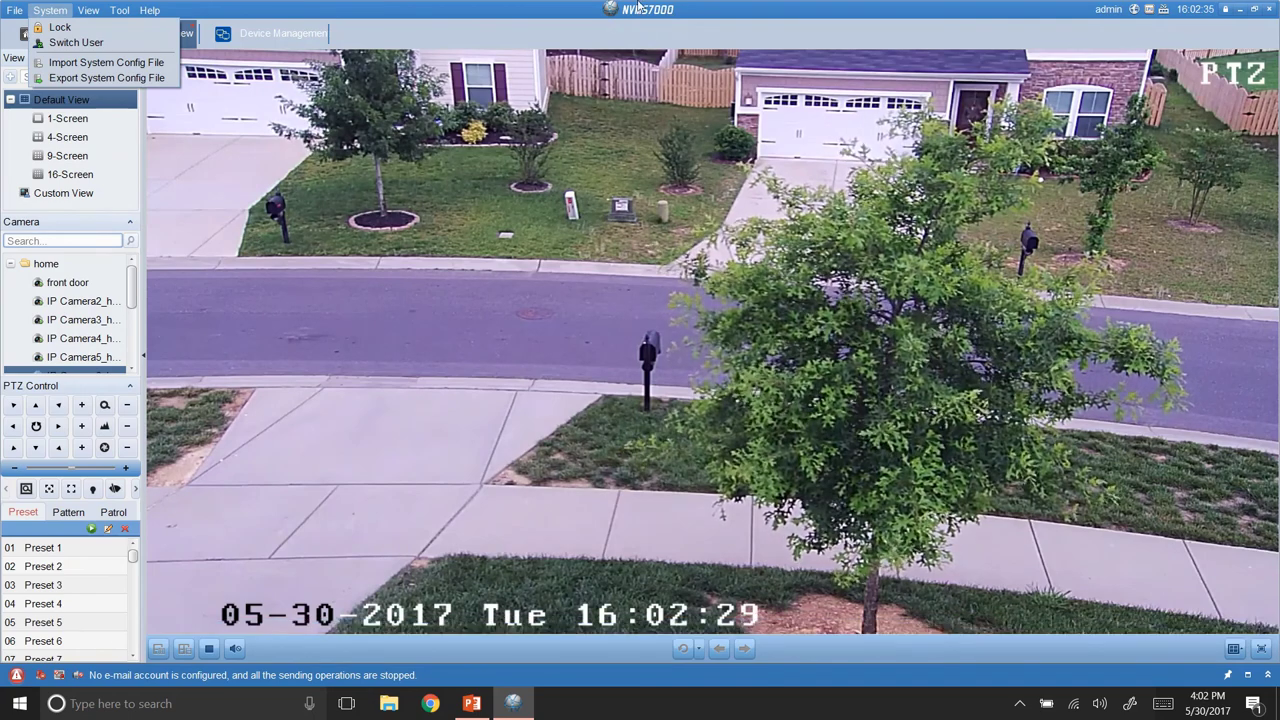
mouse_move(640, 5)
left_click(534, 35)
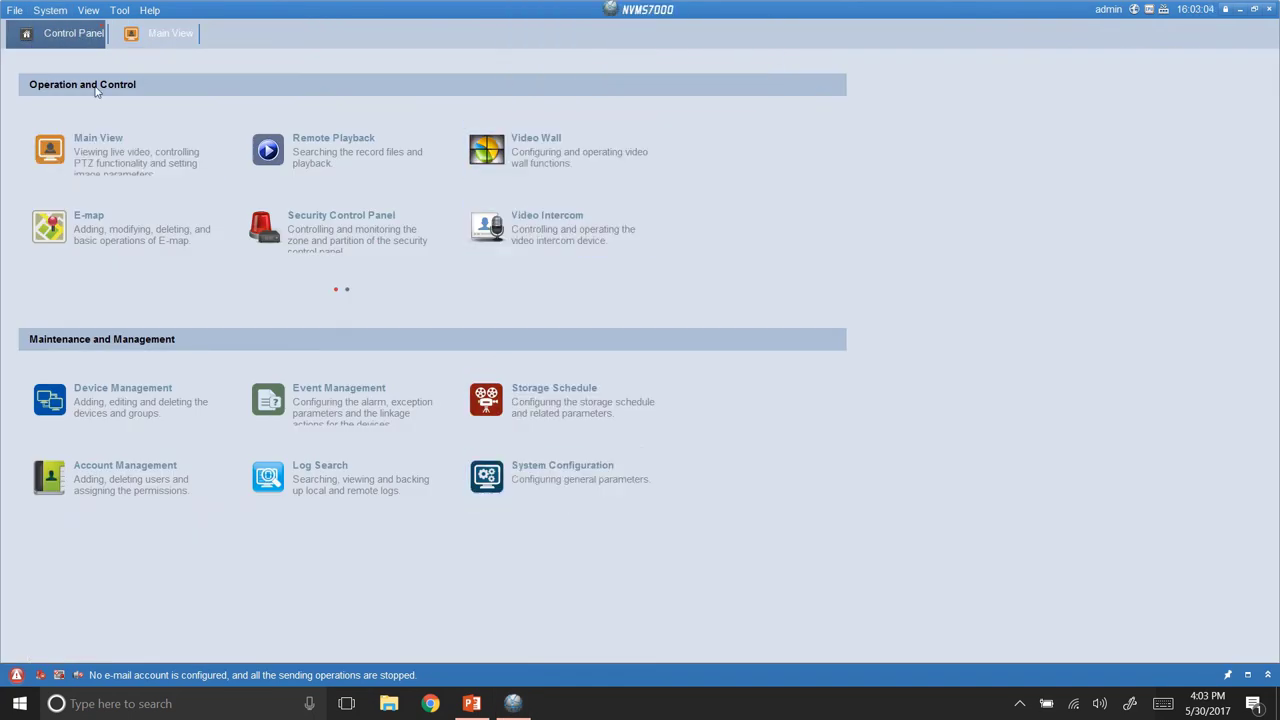
Open System Configuration's File page and set the video save path to Videos.
left_click(530, 474)
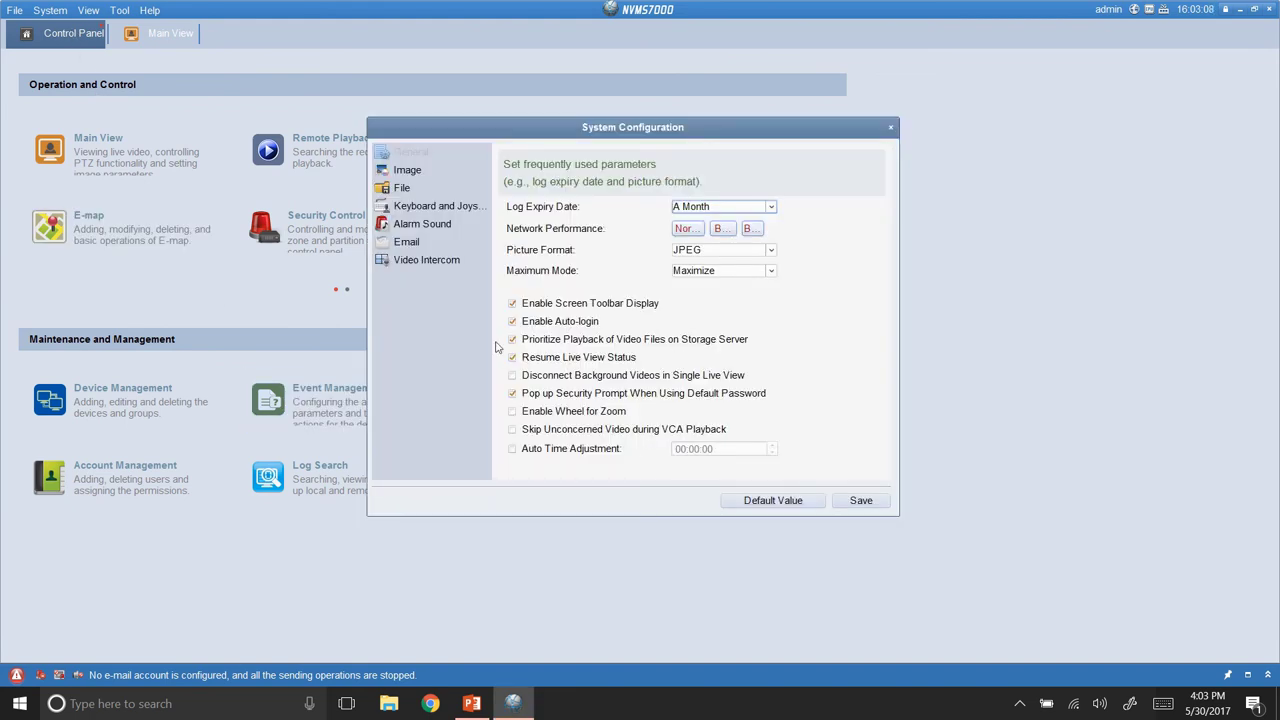
left_click(393, 190)
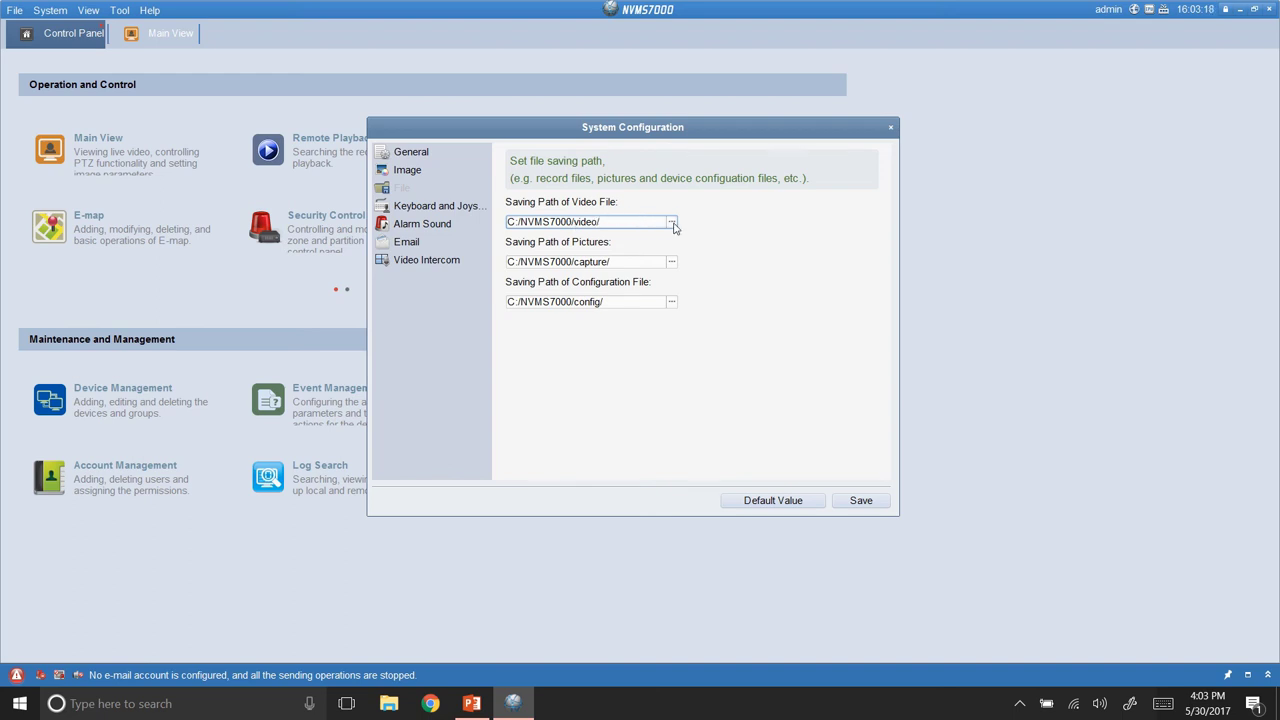
left_click(671, 222)
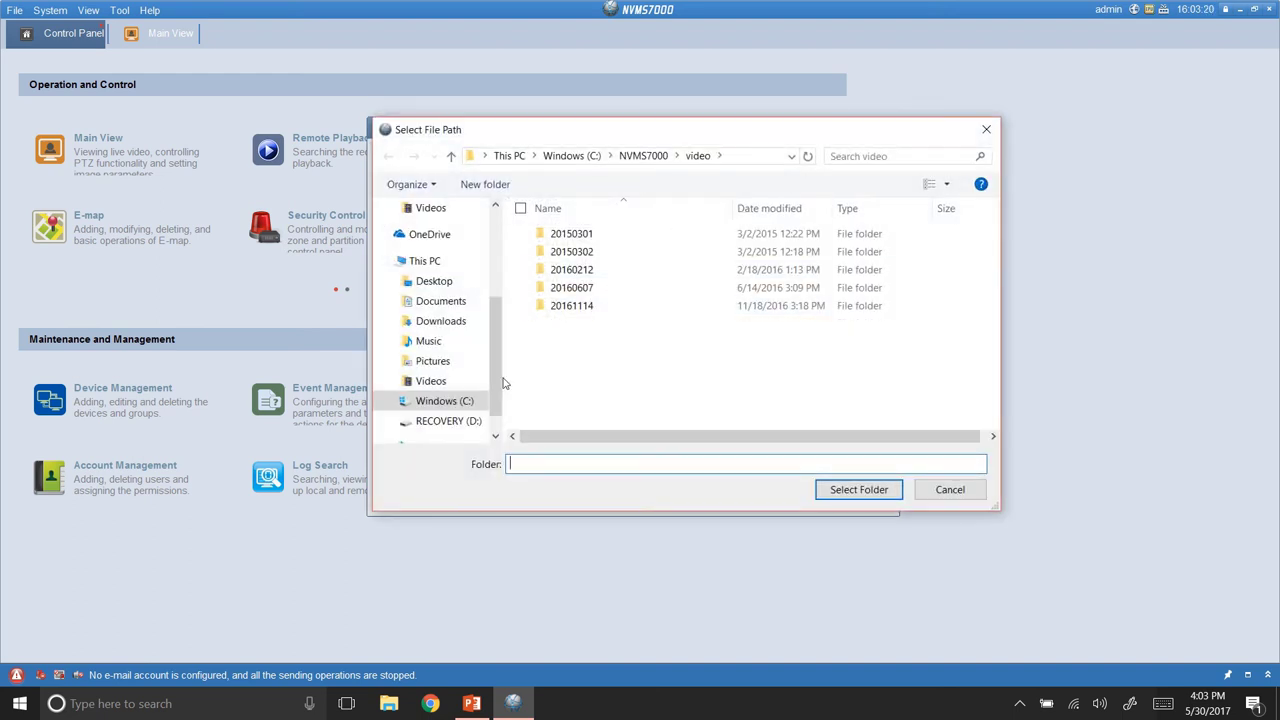
left_click(438, 385)
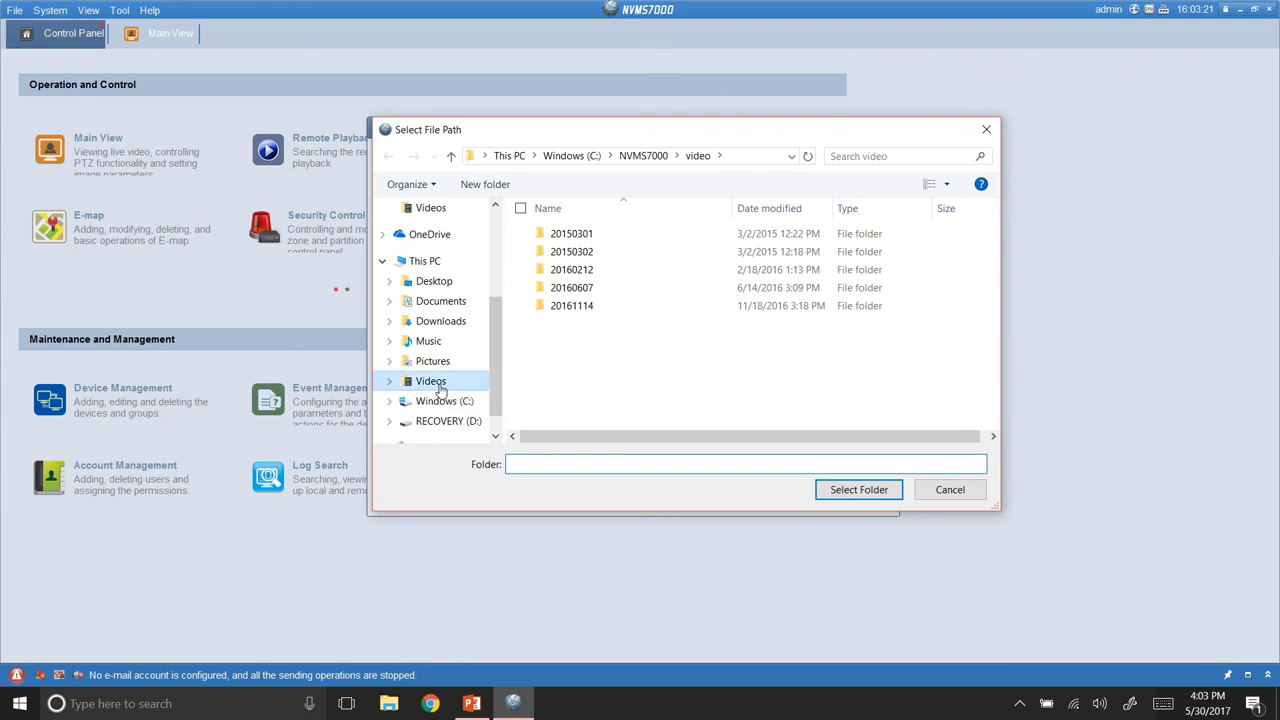
left_click(828, 489)
Set the picture and configuration file save paths to Videos as well, and save.
left_click(672, 262)
left_click(432, 381)
left_click(836, 487)
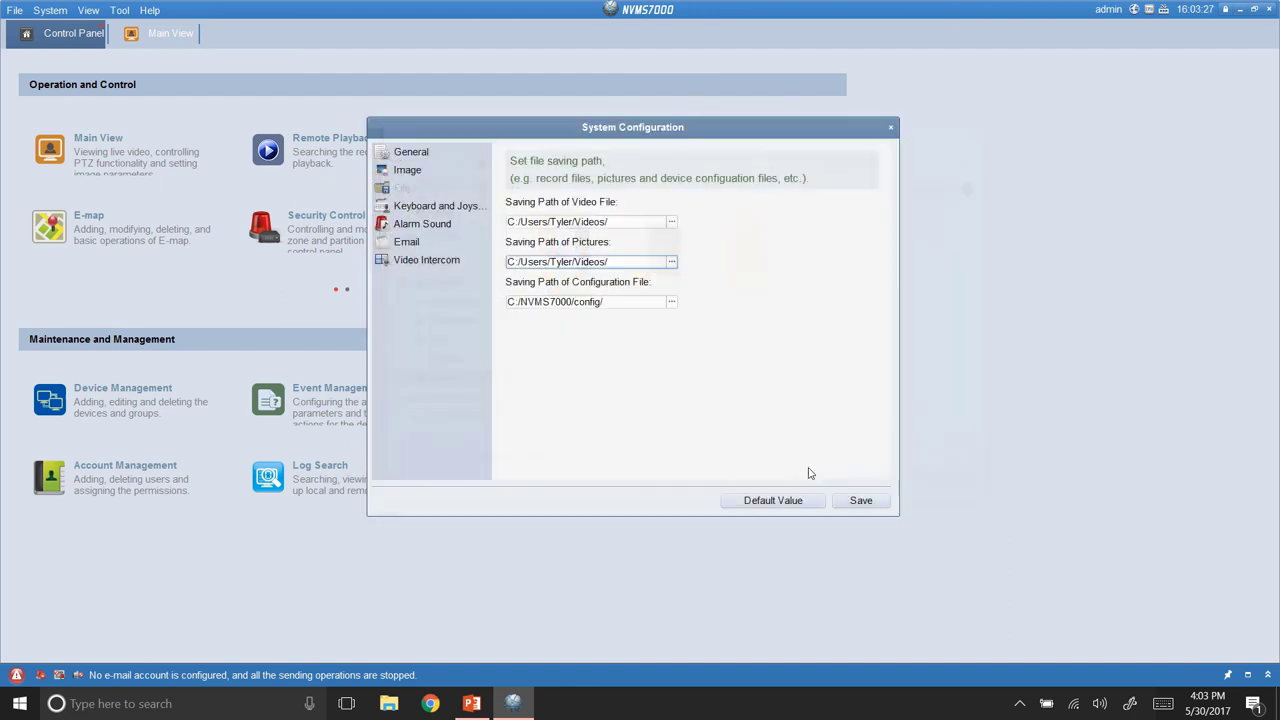
left_click(674, 303)
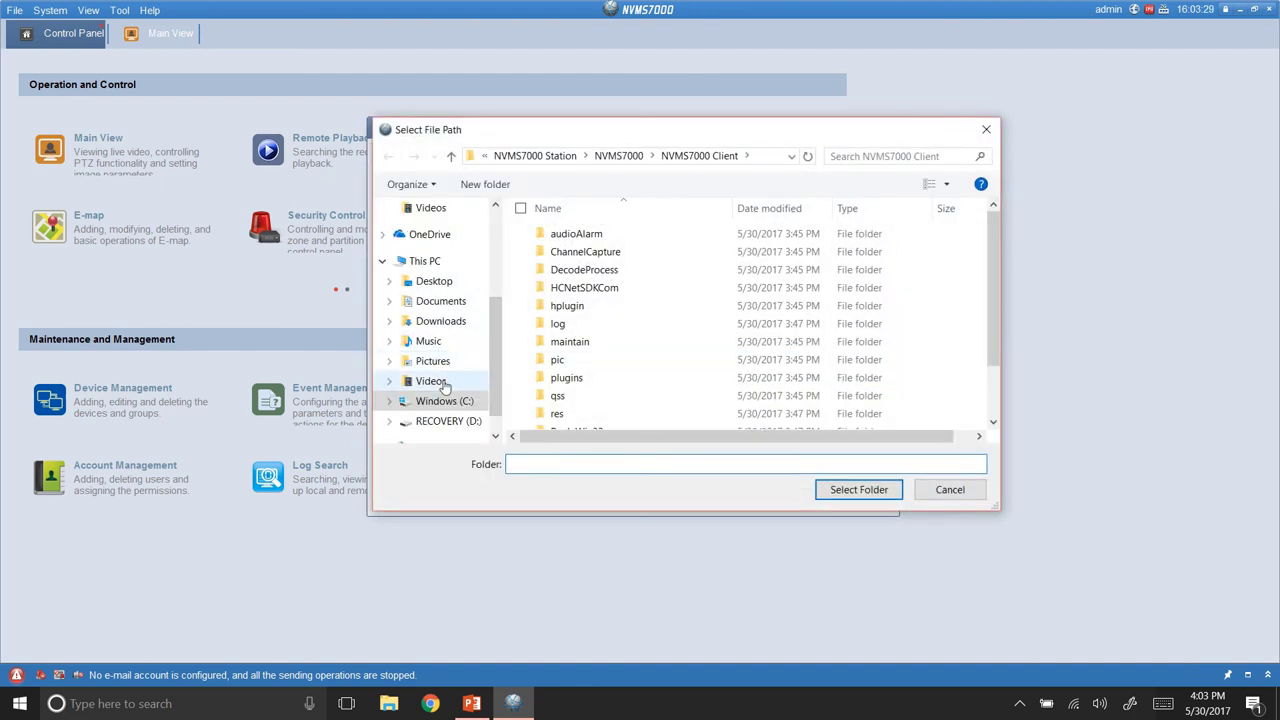
left_click(432, 381)
left_click(840, 490)
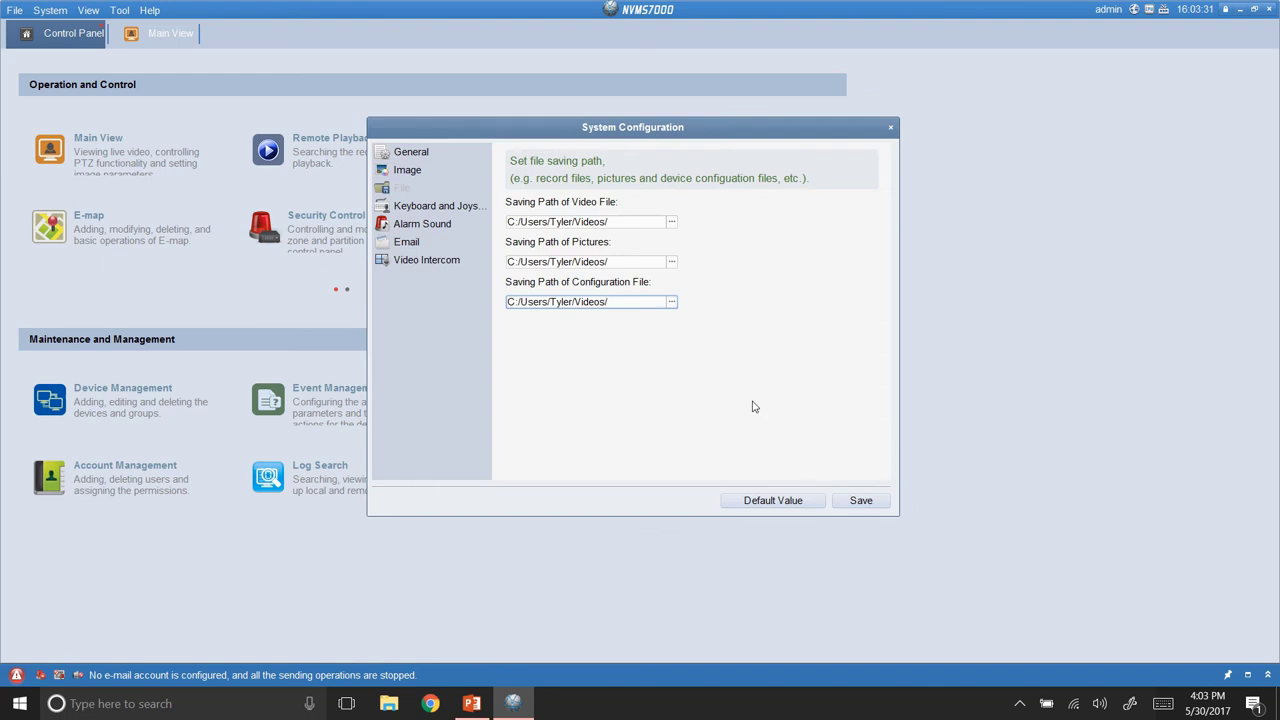
left_click(860, 503)
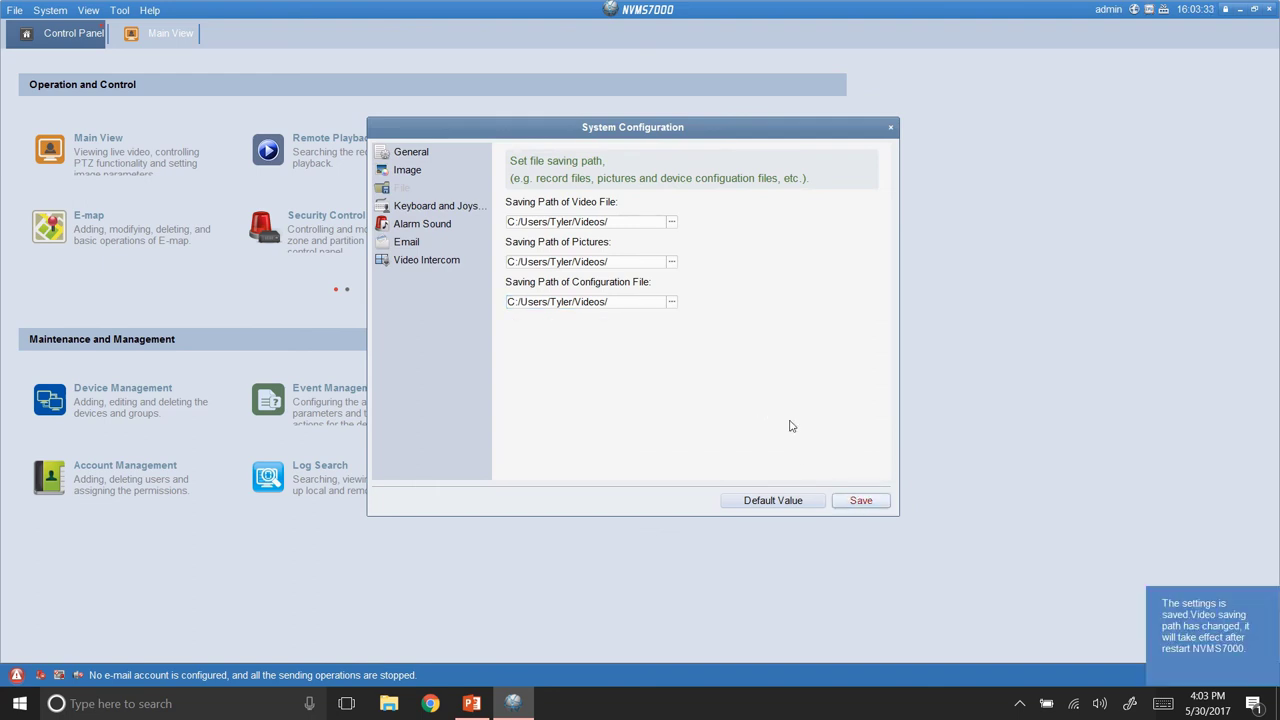
Browse the Image, General, File, Email, Video Intercom, Alarm Sound and Keyboard pages, then close the dialog.
left_click(428, 169)
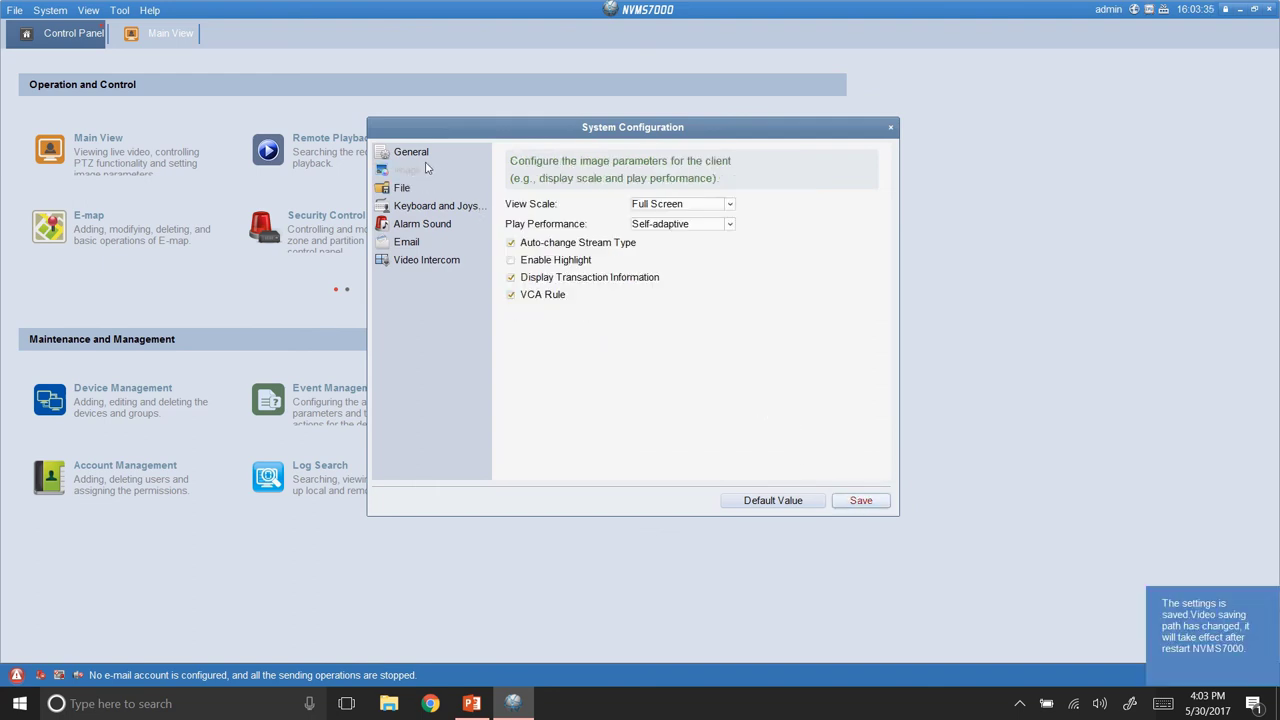
left_click(412, 158)
left_click(401, 190)
left_click(404, 244)
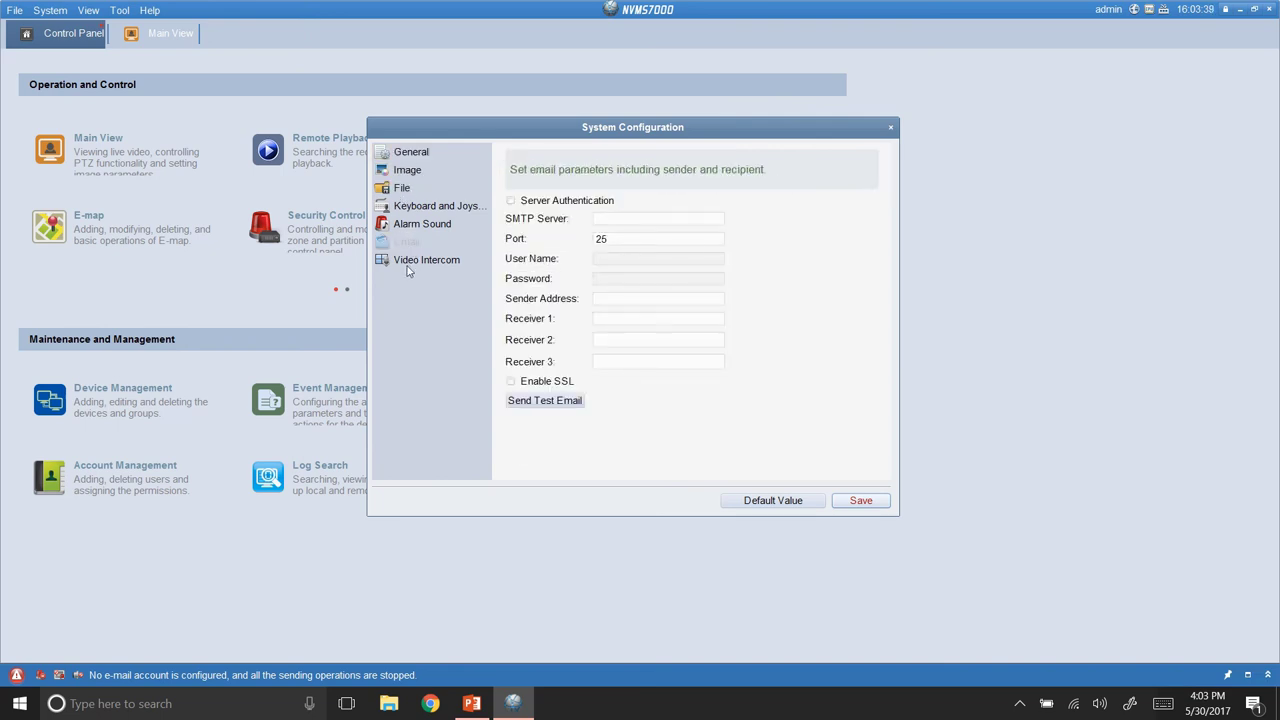
left_click(408, 265)
left_click(408, 226)
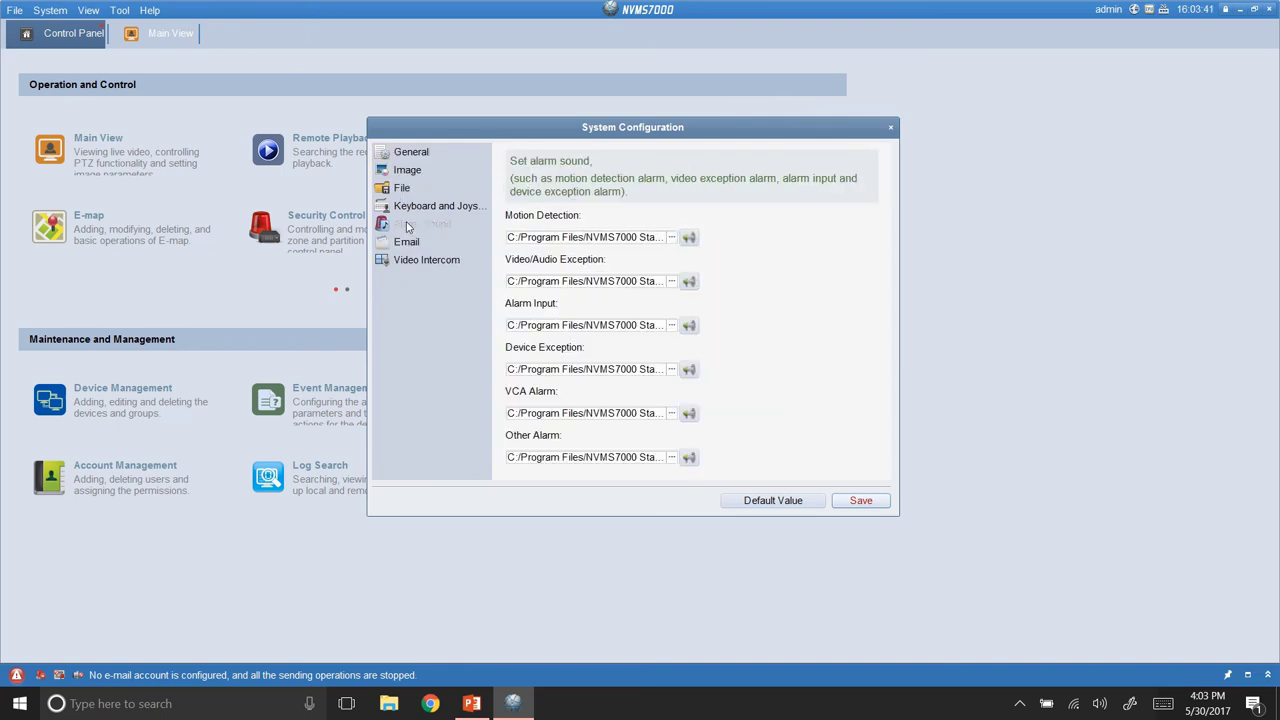
left_click(401, 206)
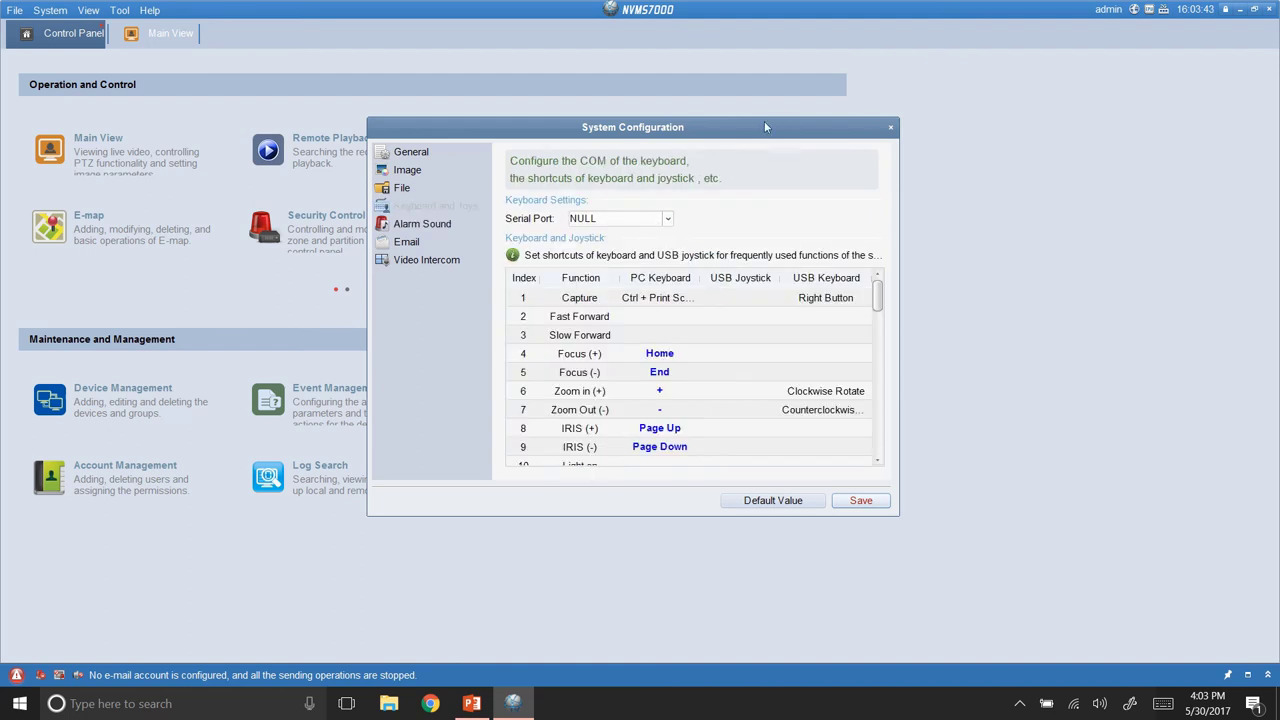
left_click(890, 128)
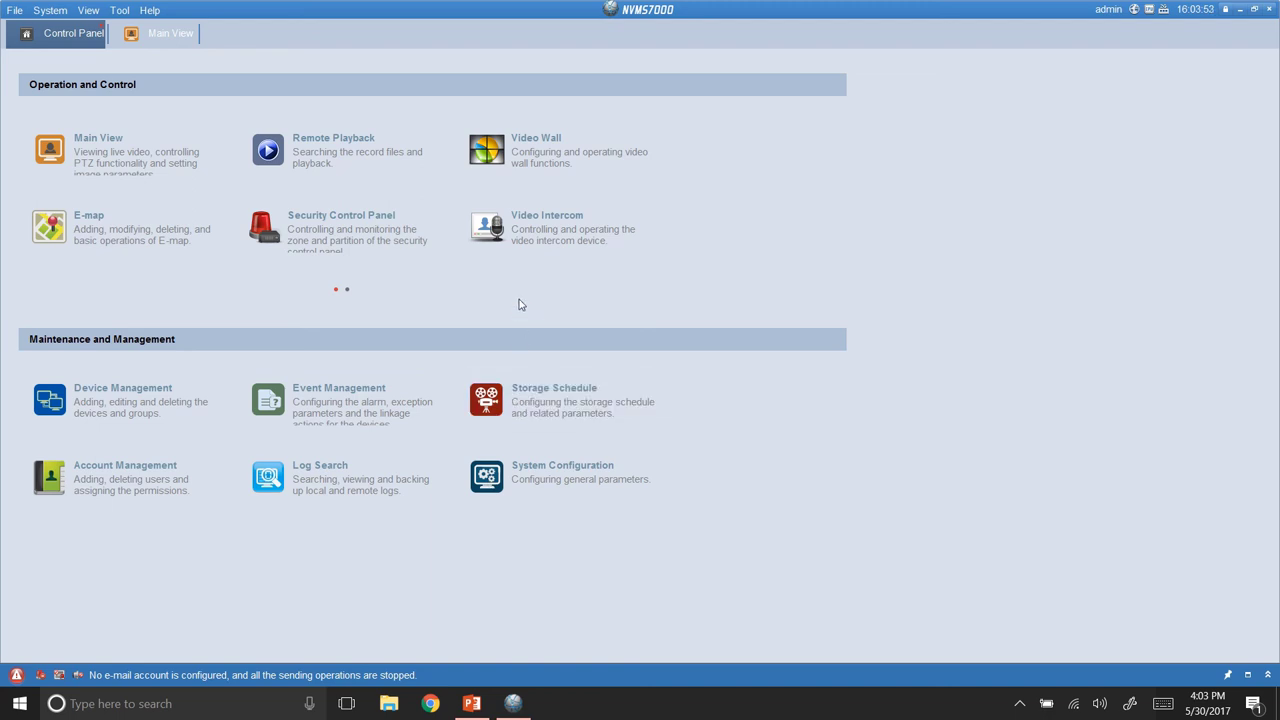
Close the Main View tab and confirm stopping live view.
left_click(194, 32)
left_click(734, 376)
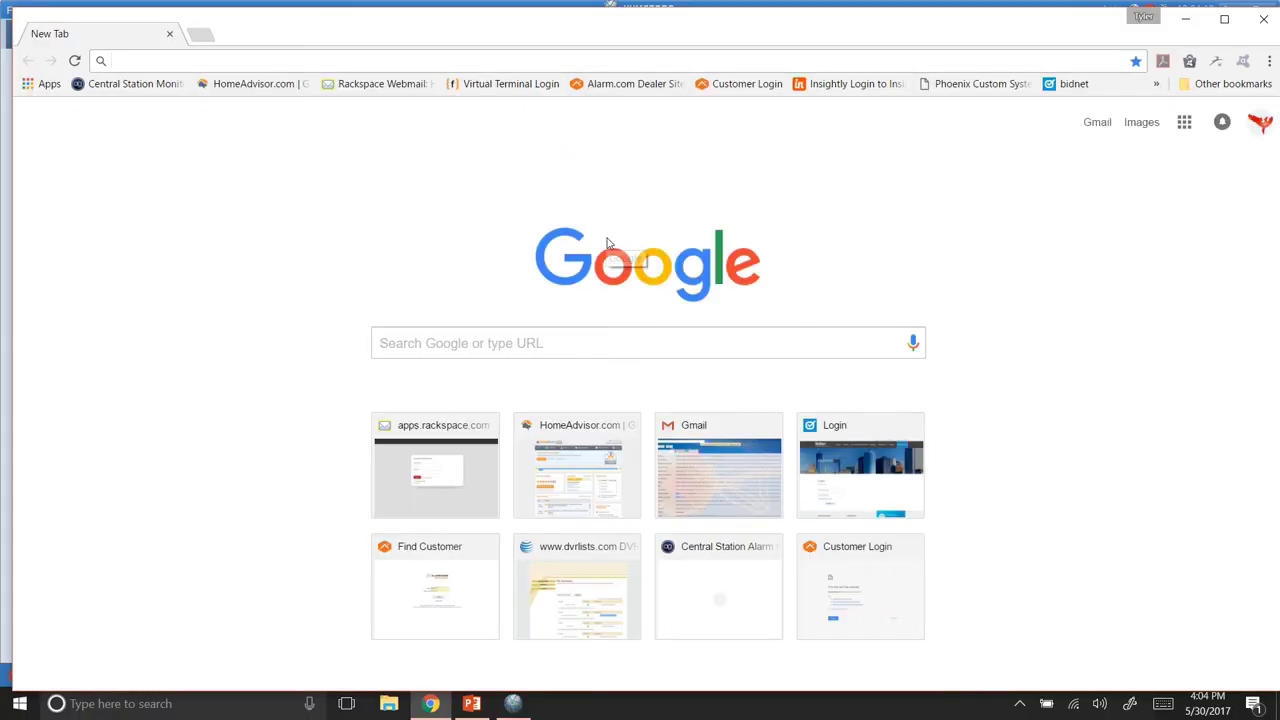
Search 'vlc media player' in Chrome, open the videolan.org VLC download page, then close Chrome.
type("vlc")
key("Down")
key("Return")
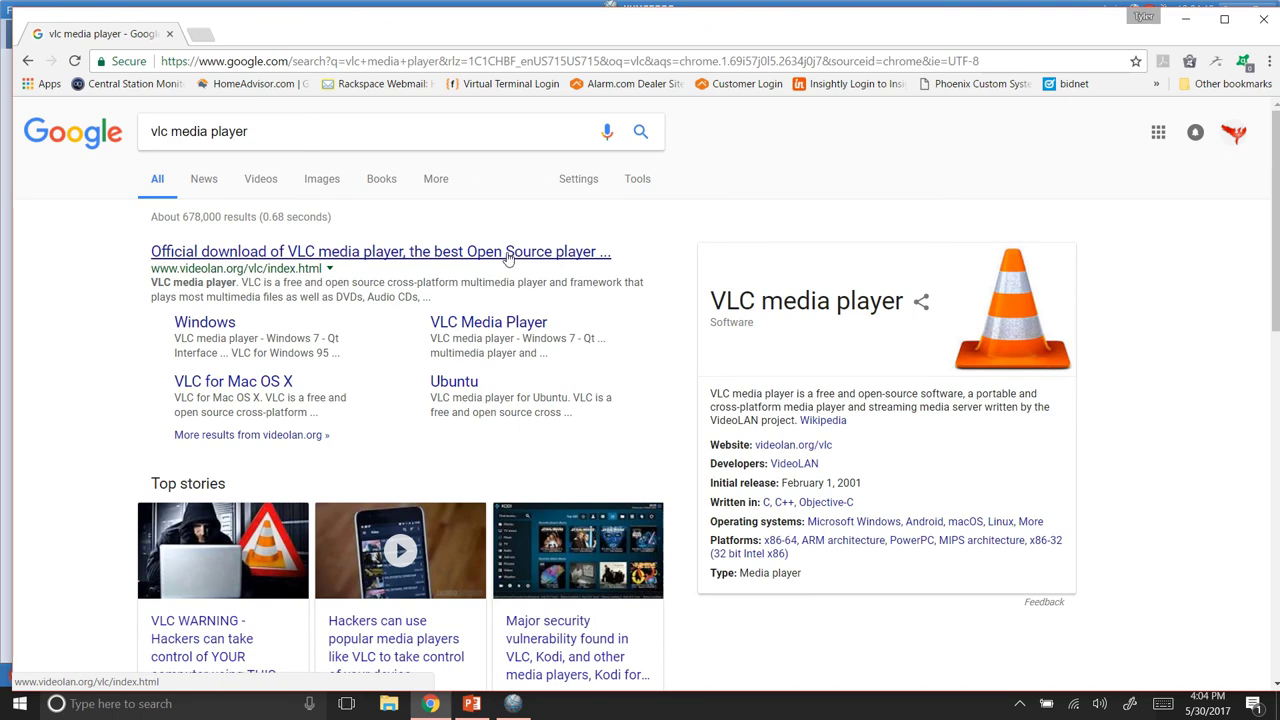
left_click(512, 266)
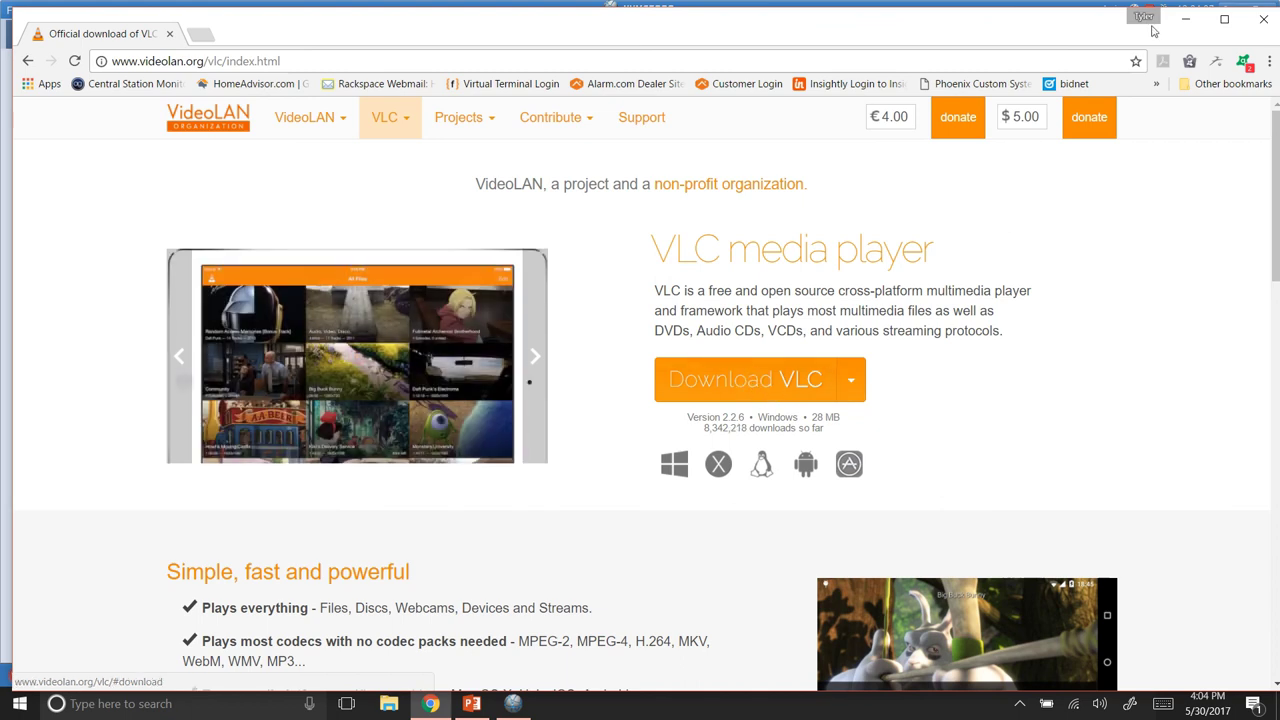
left_click(1264, 22)
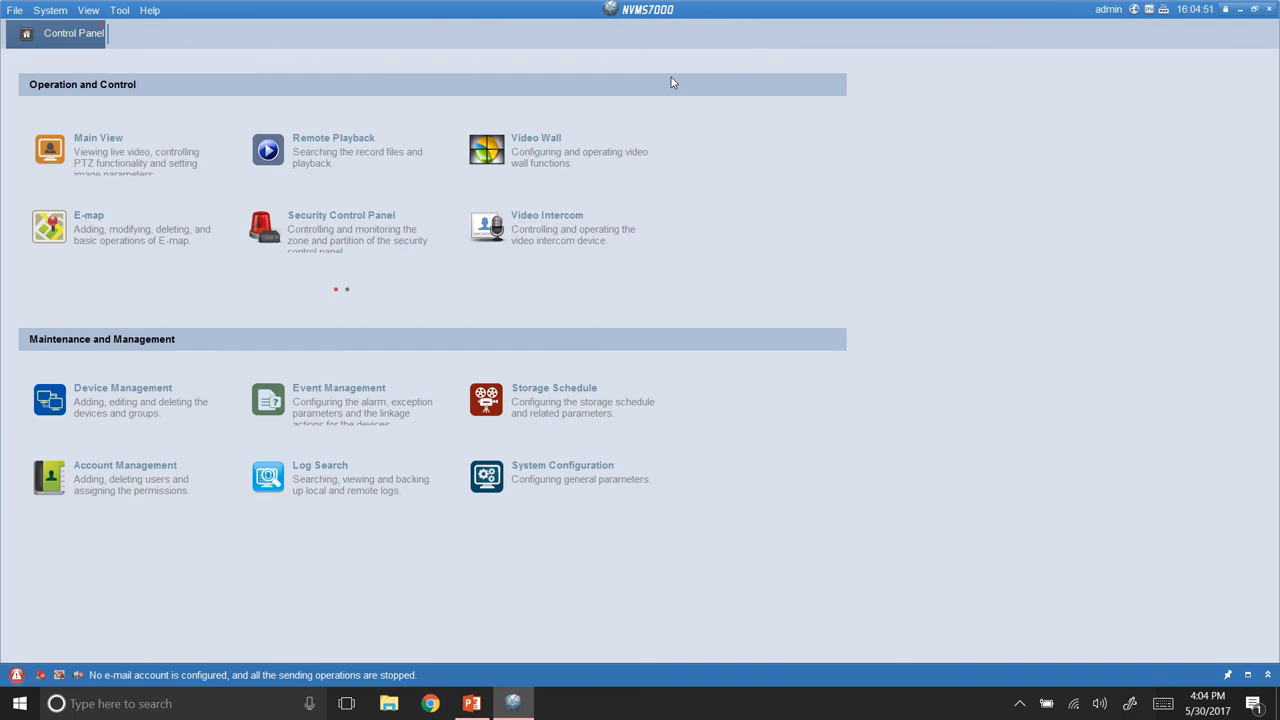
mouse_move(648, 5)
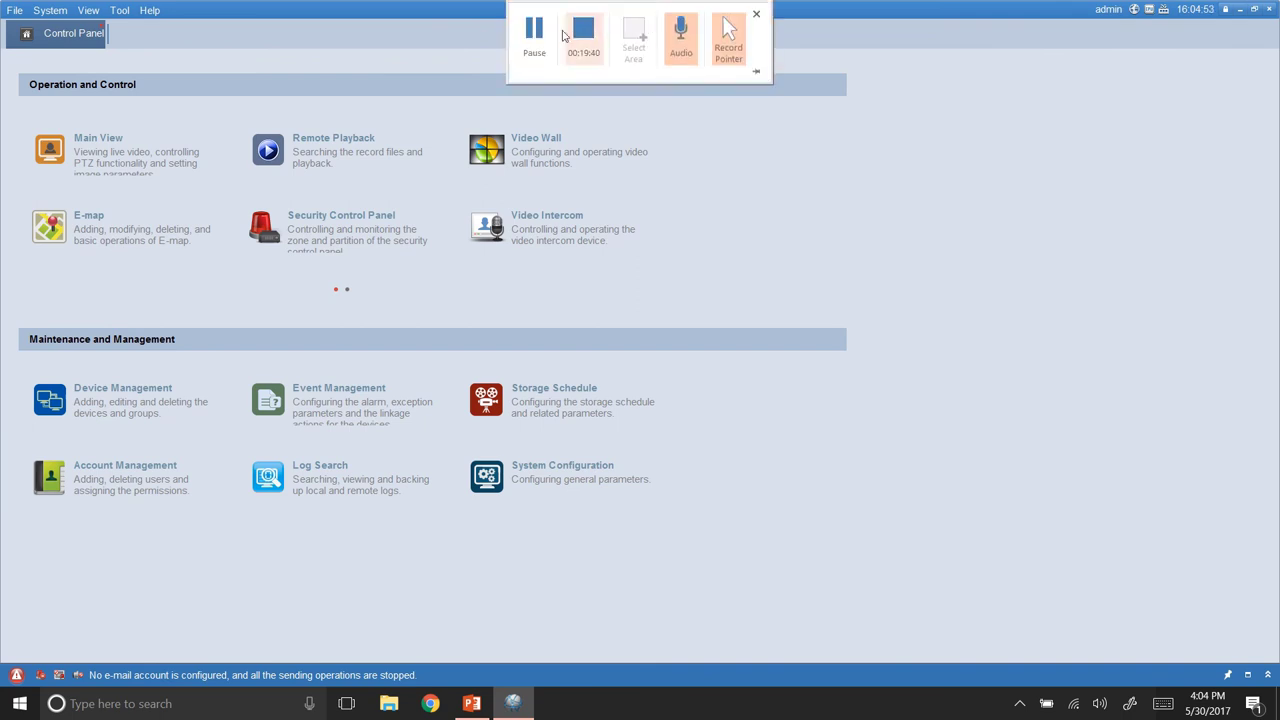